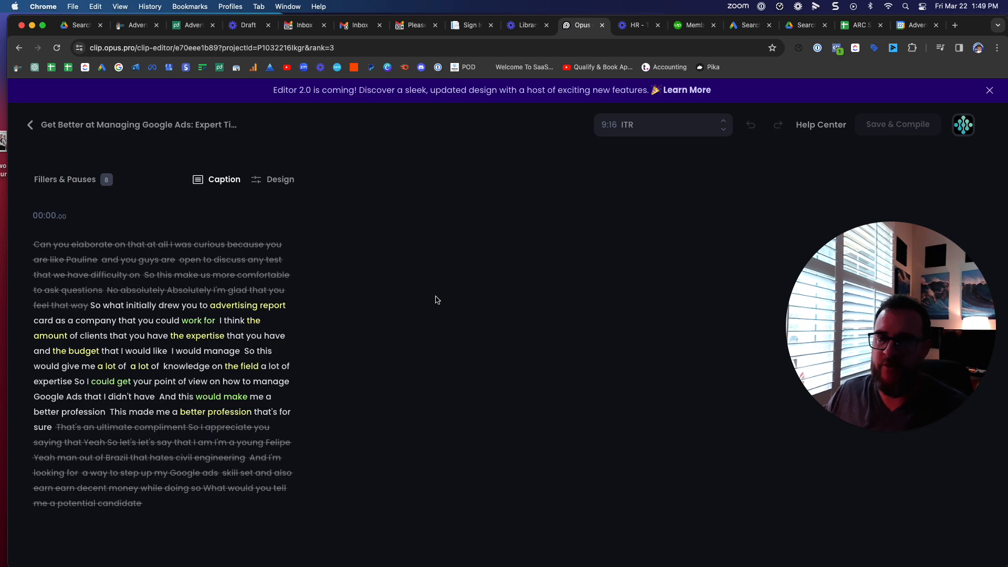
Step: Delete the Intensive Therapy Retreats logo banner from the clip's preview frame
click(624, 185)
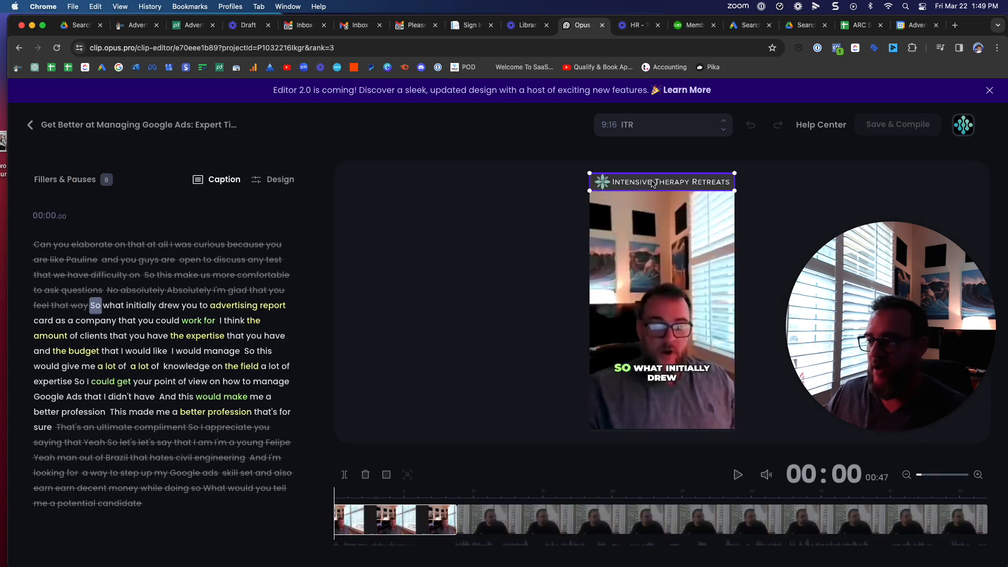
key(Delete)
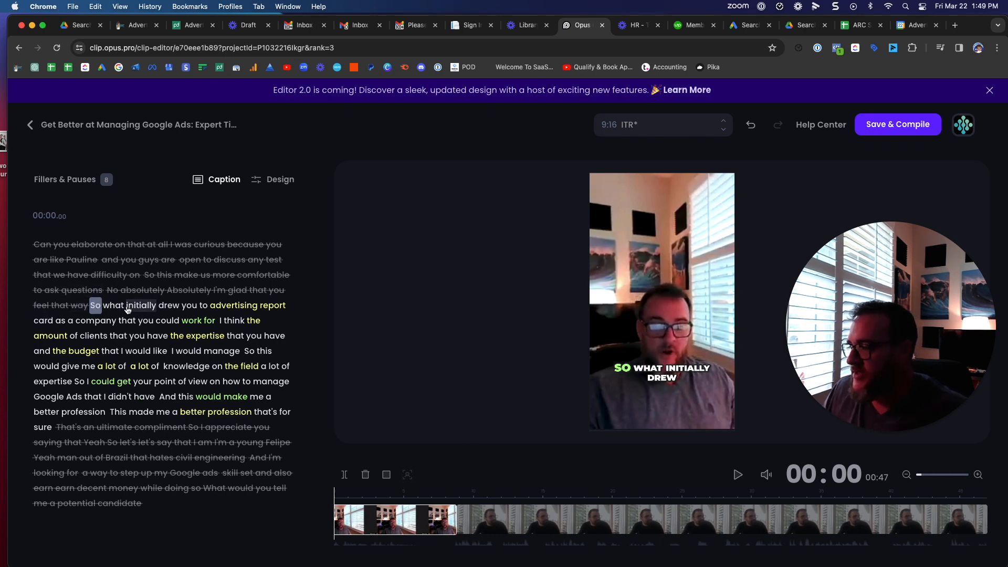
Step: Preview several moments of the clip from the transcript words and timeline, including where the speaker changes, and return to the opening words
click(169, 305)
click(455, 493)
click(537, 493)
click(633, 494)
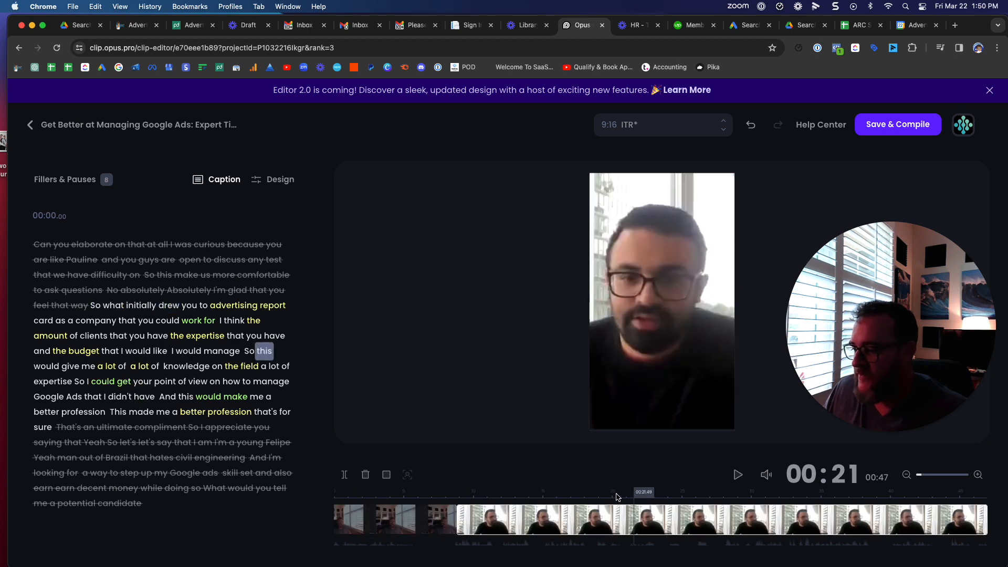
click(394, 494)
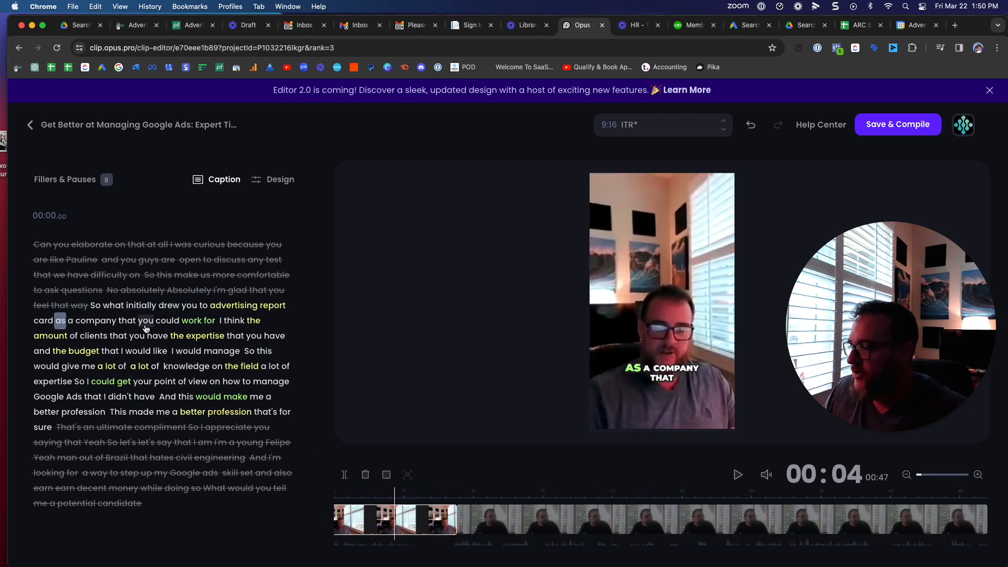
click(167, 320)
click(239, 322)
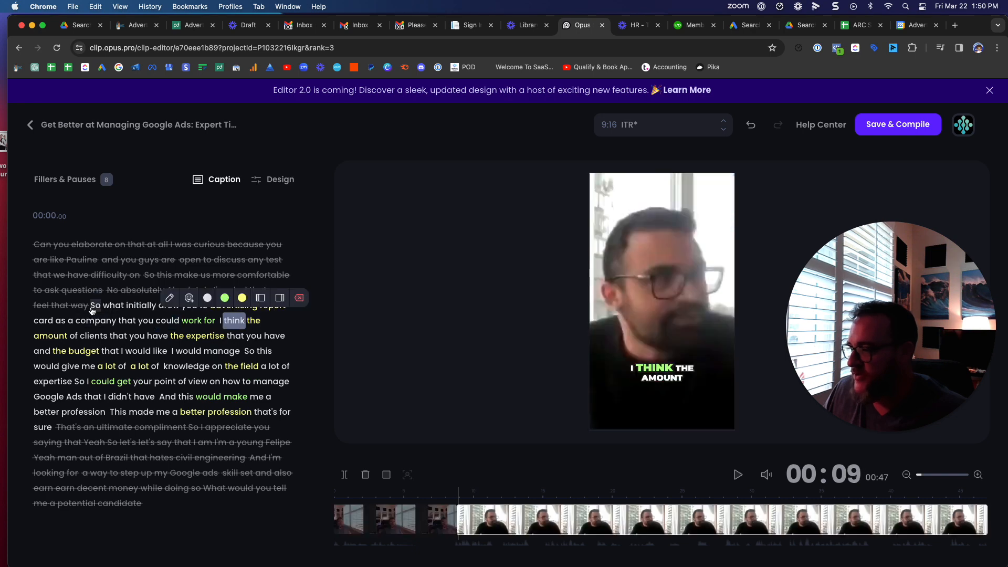
click(95, 305)
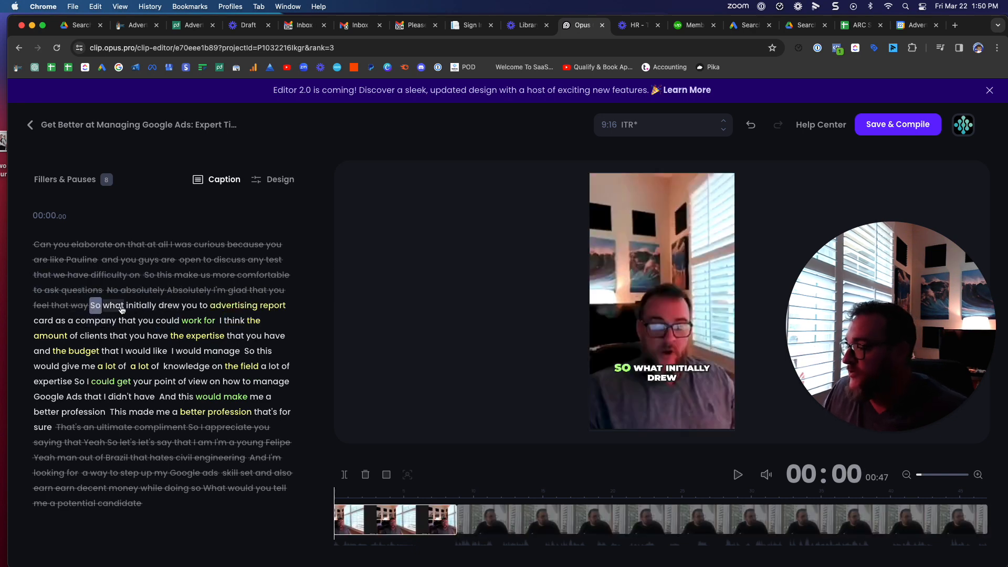
click(111, 307)
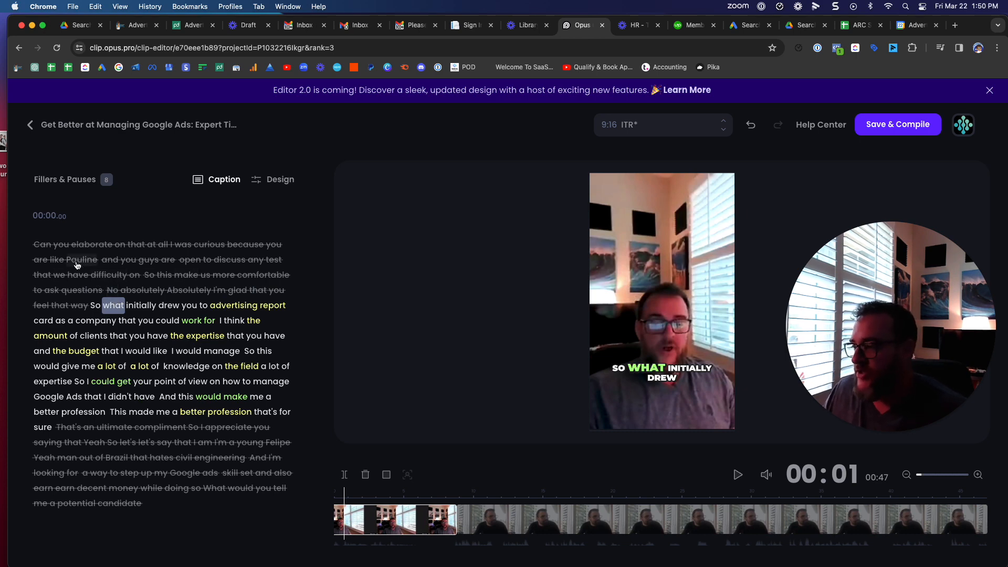
Step: Try starting the clip at an earlier struck-through word in the transcript's second line, and undo the change
mouse_move(77, 265)
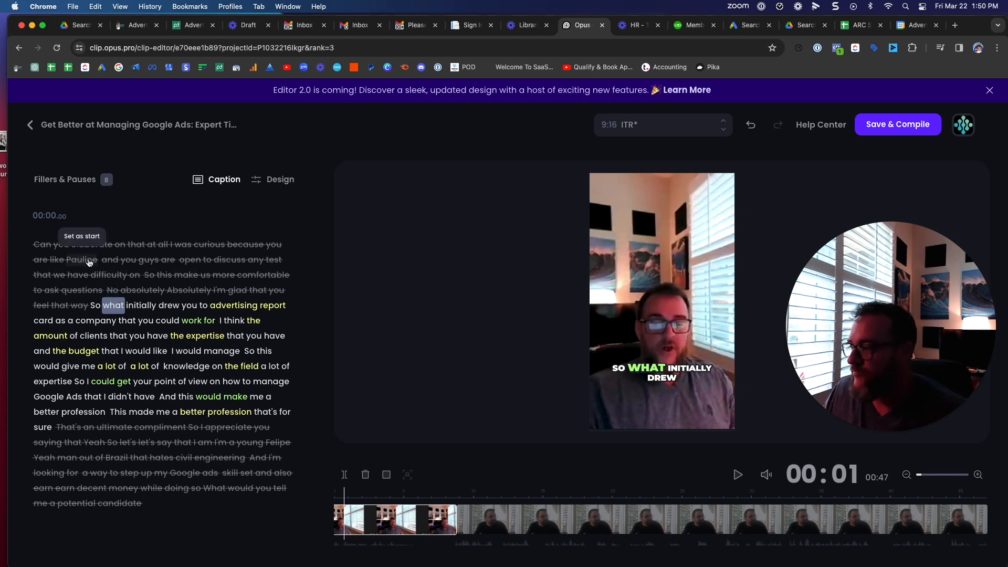
click(82, 236)
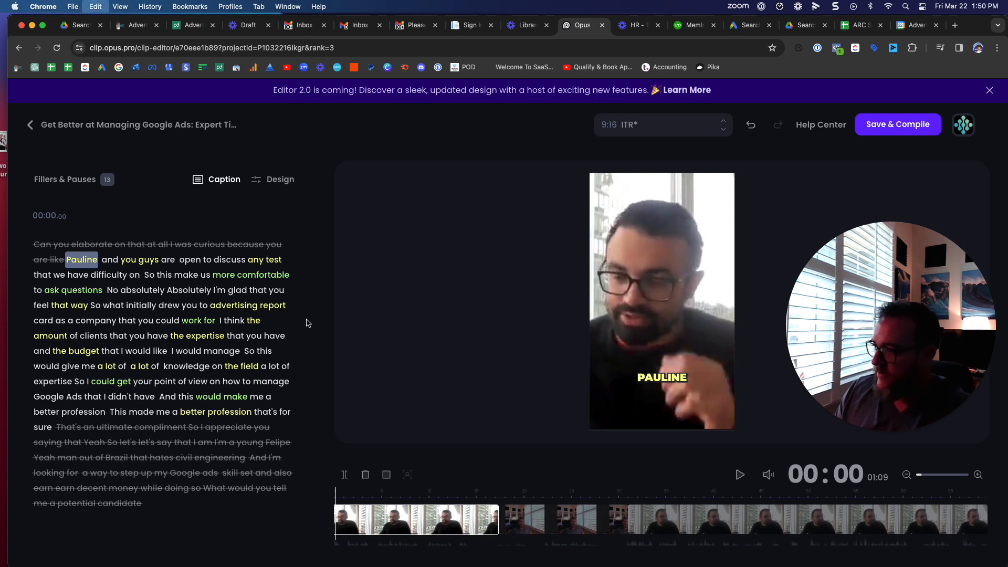
key(super+z)
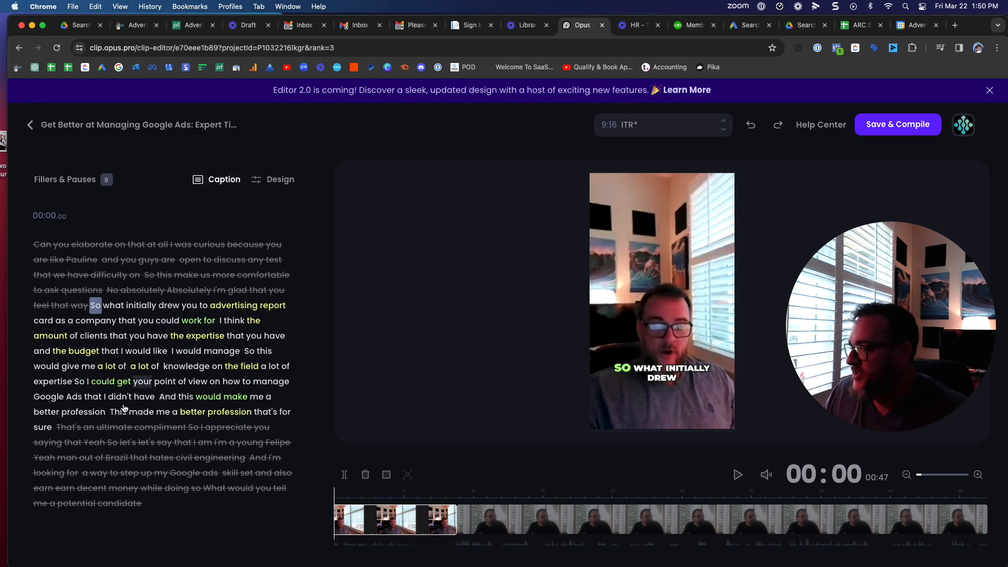
Step: Open the design settings and review the aspect ratios, layout preferences and fit layout crop options
click(285, 182)
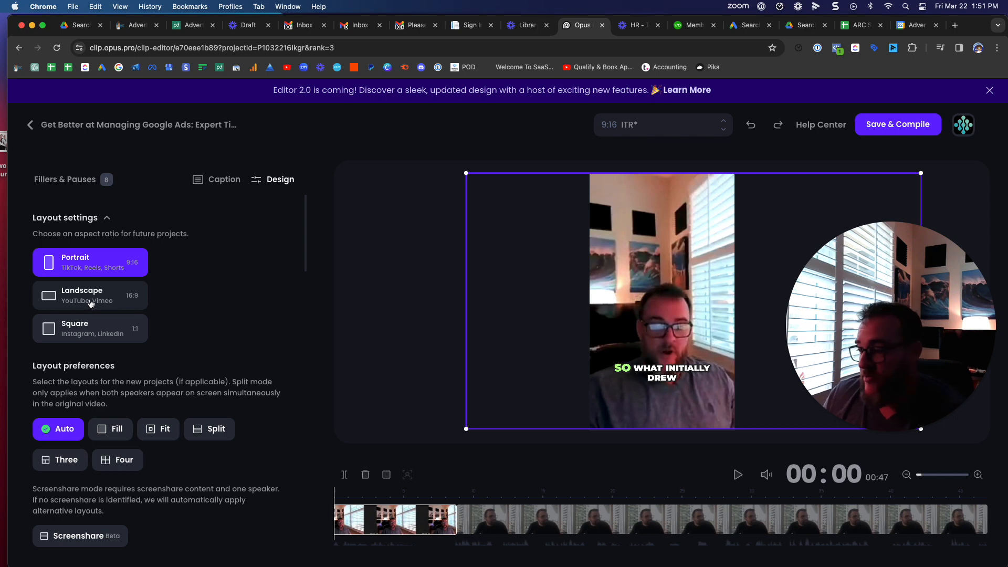
scroll(90, 304, down, 3)
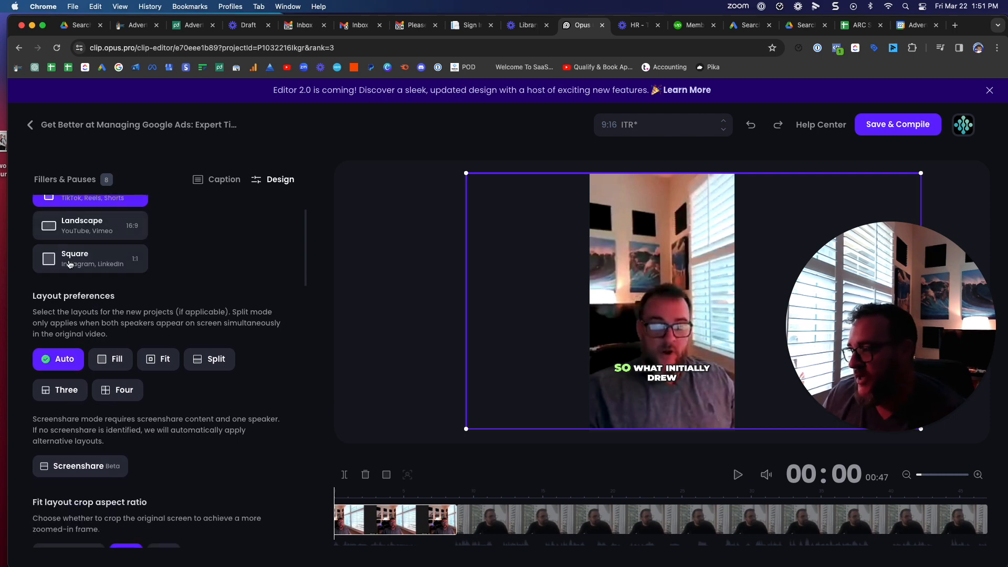
scroll(69, 264, up, 3)
scroll(224, 294, down, 4)
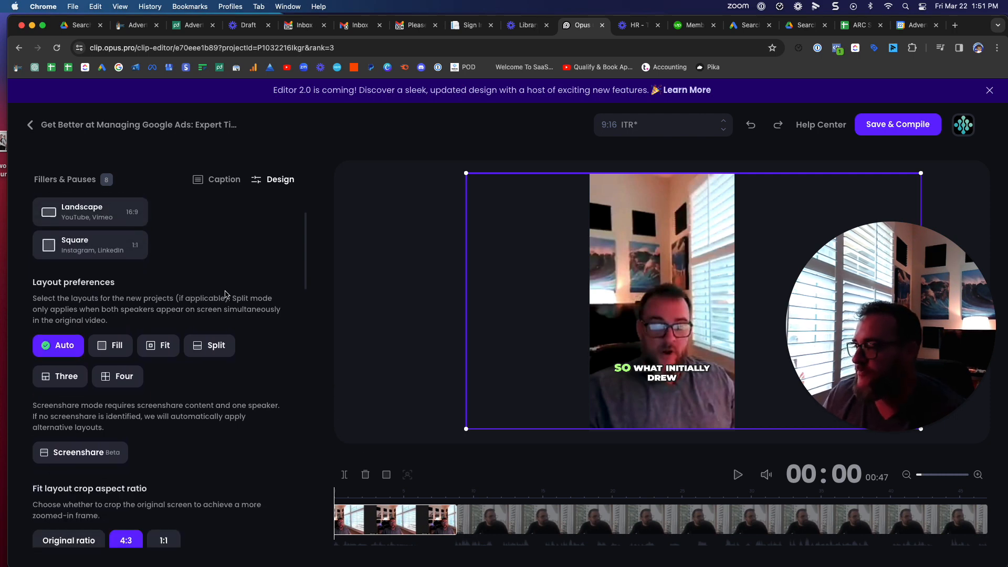
scroll(225, 294, down, 4)
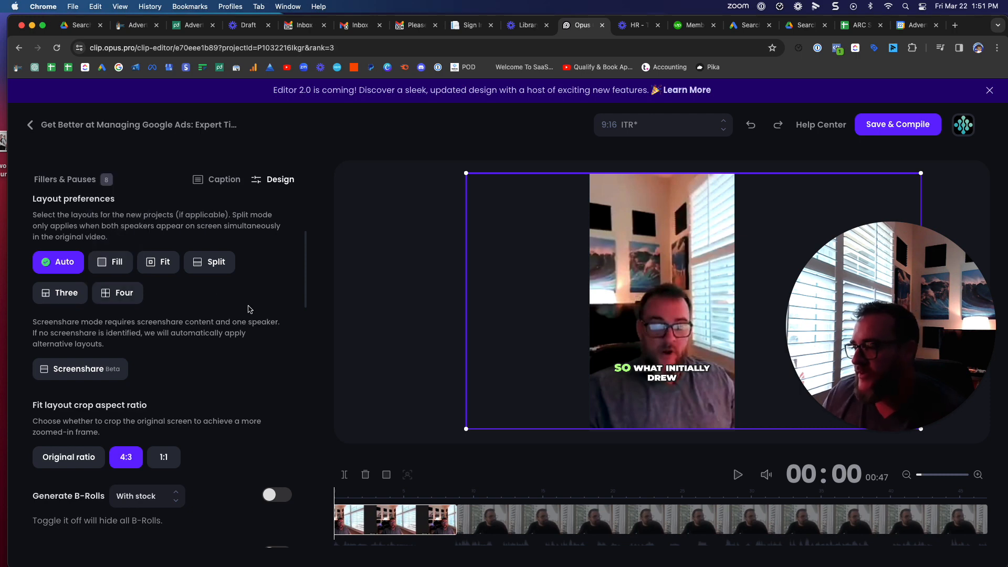
scroll(249, 309, up, 1)
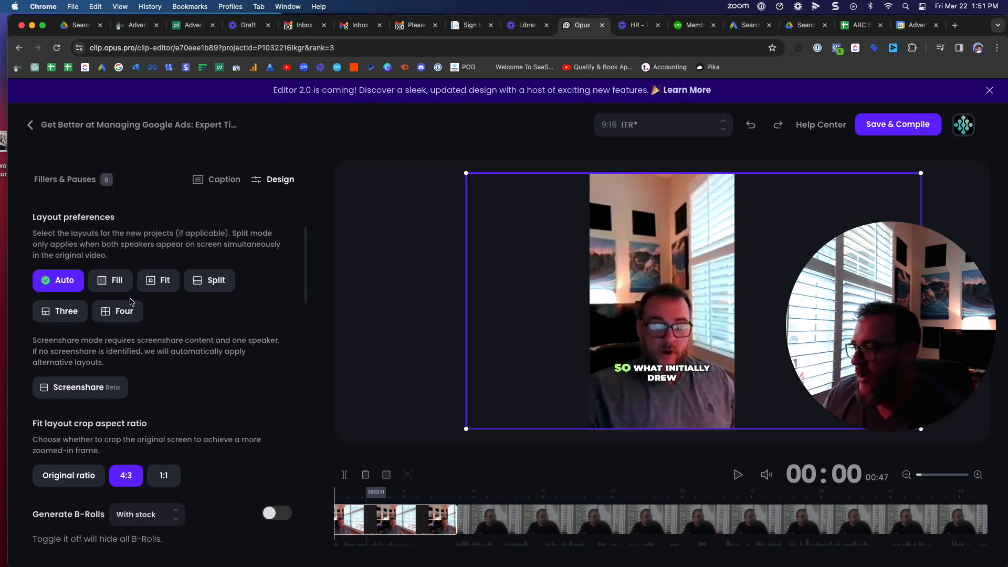
Step: Try the Fill layout preference, check it on both speakers' scenes, and restore the preference to Auto
click(106, 290)
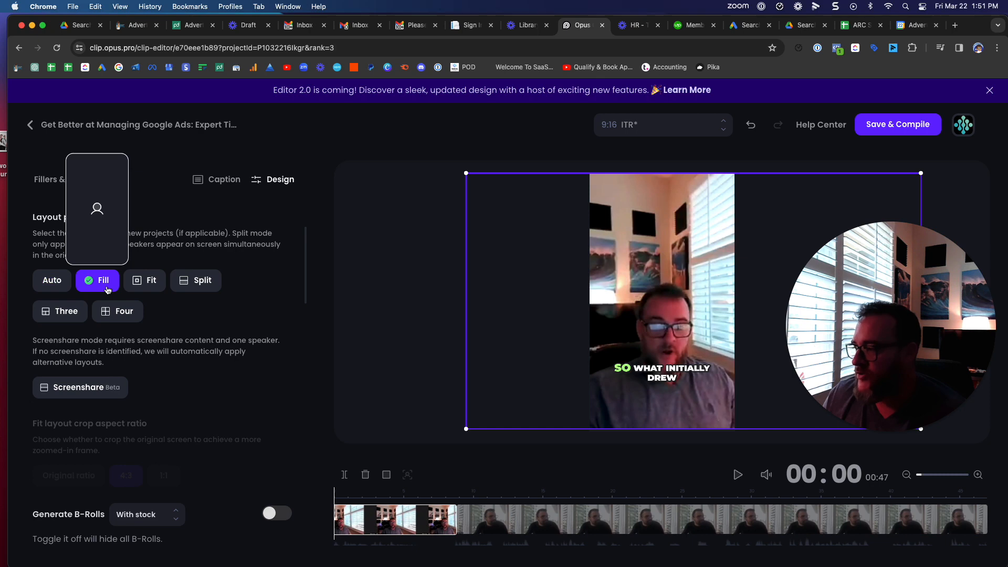
click(502, 531)
click(427, 528)
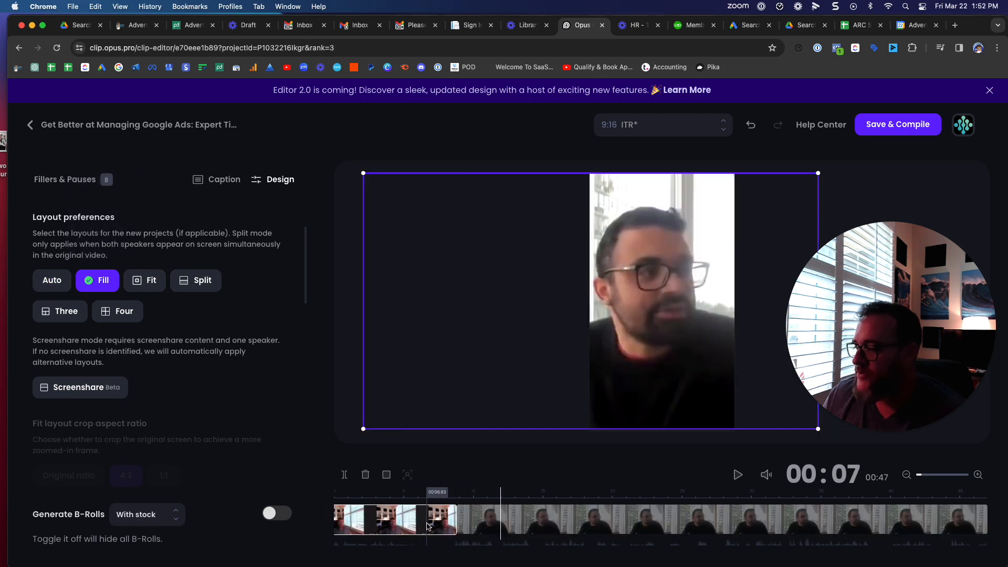
click(481, 526)
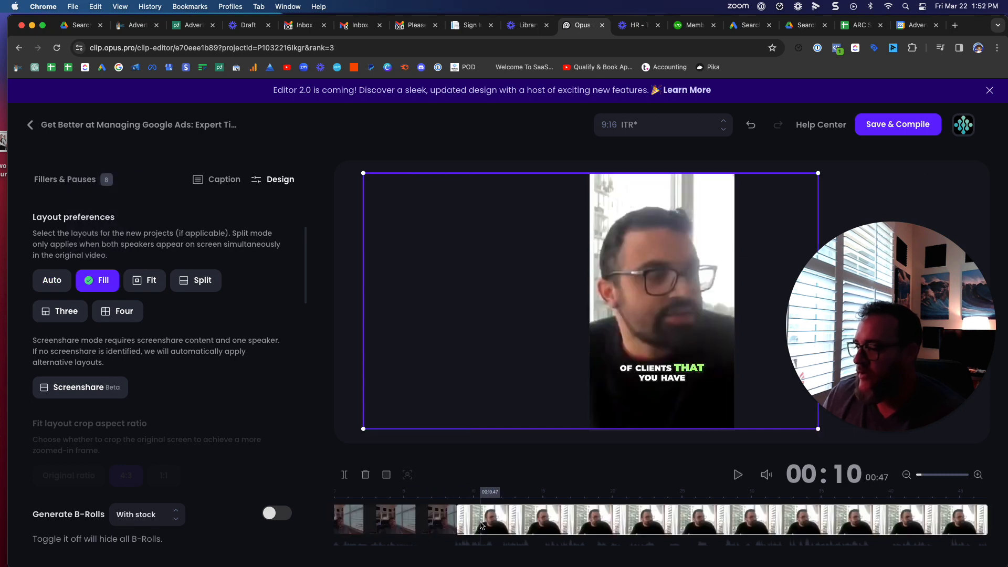
click(403, 528)
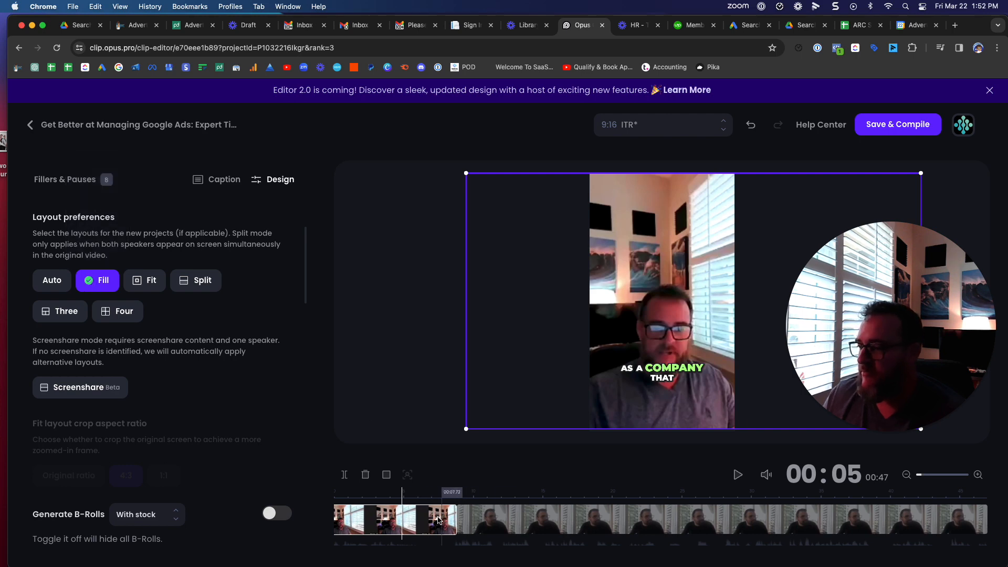
click(45, 284)
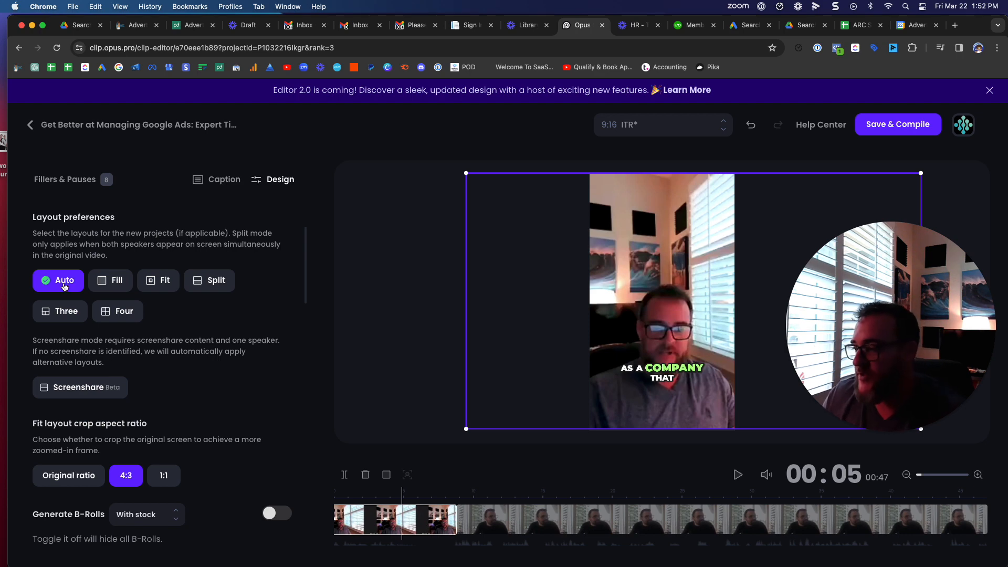
Step: Try the Split layout preference and change the current scene's layout to Fit
mouse_move(212, 283)
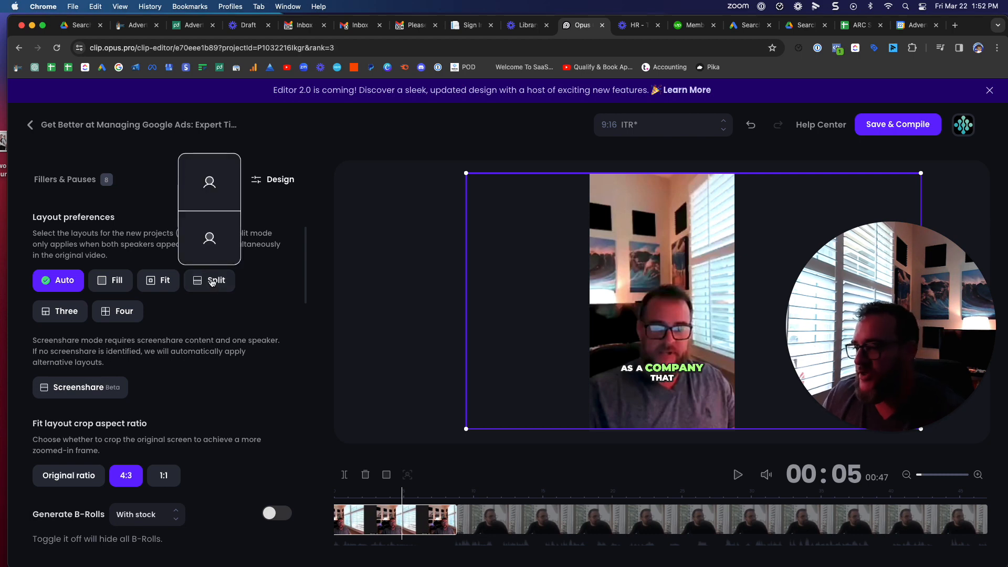
click(213, 282)
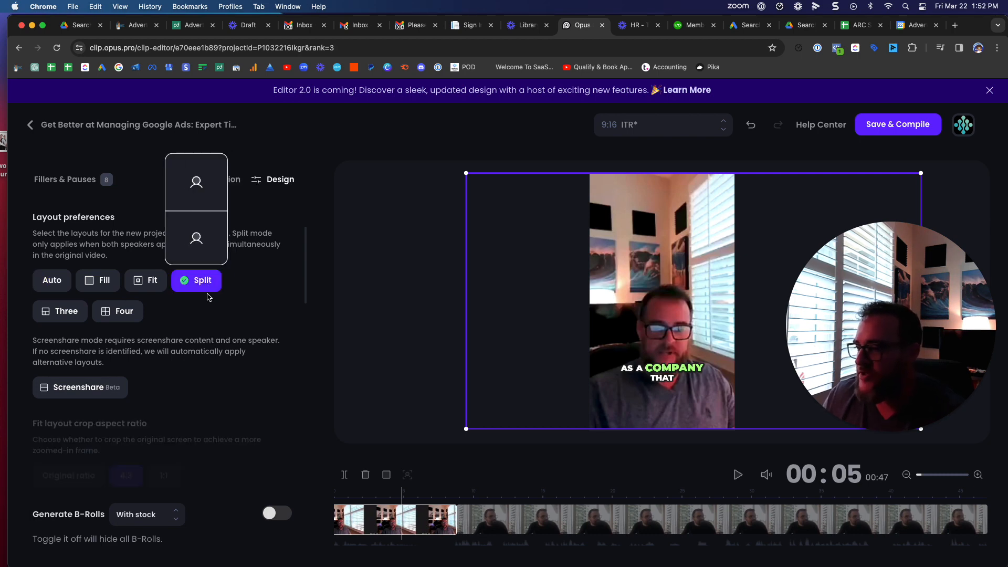
click(387, 475)
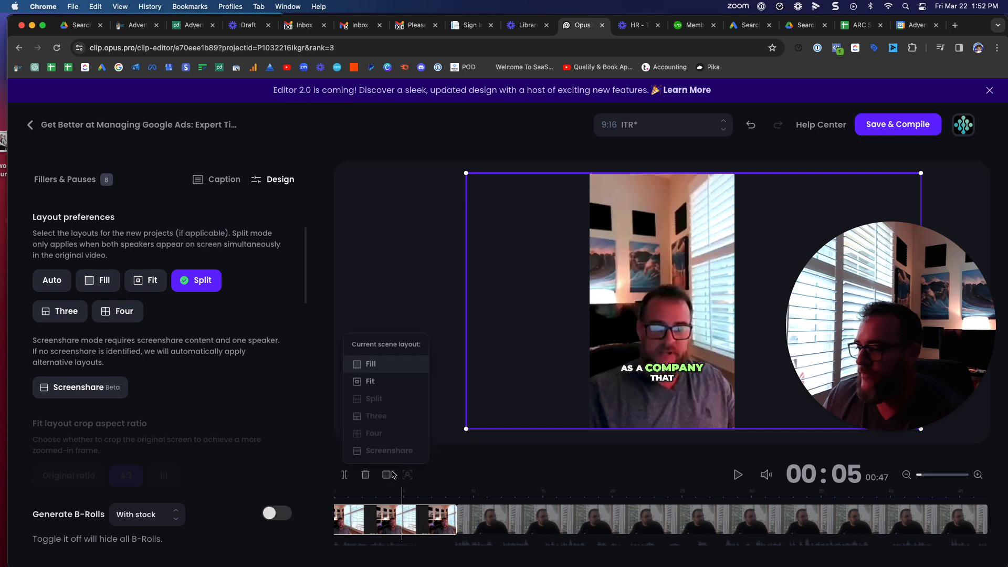
click(375, 374)
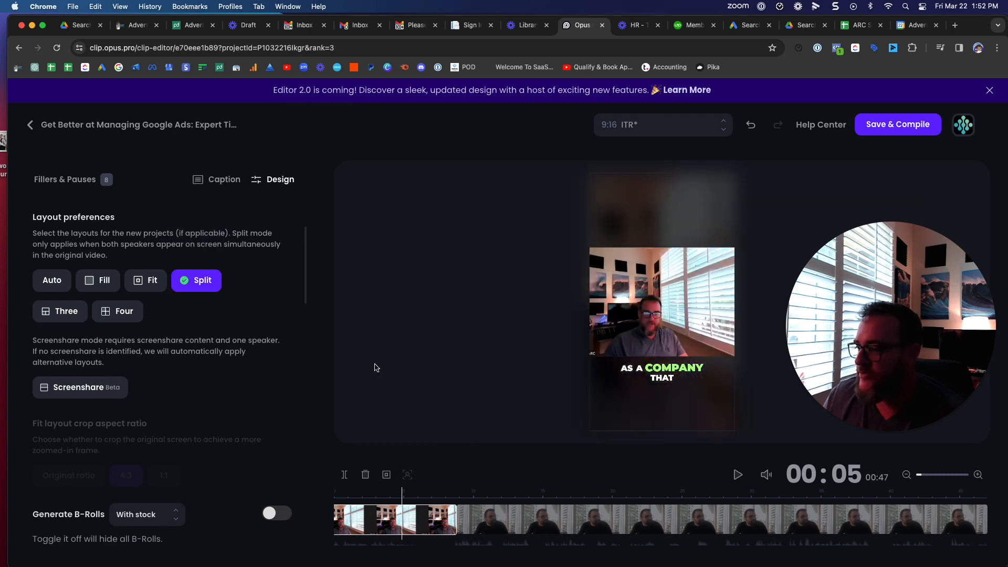
Step: Return the current scene's layout to Fill and the layout preference to Auto
click(388, 474)
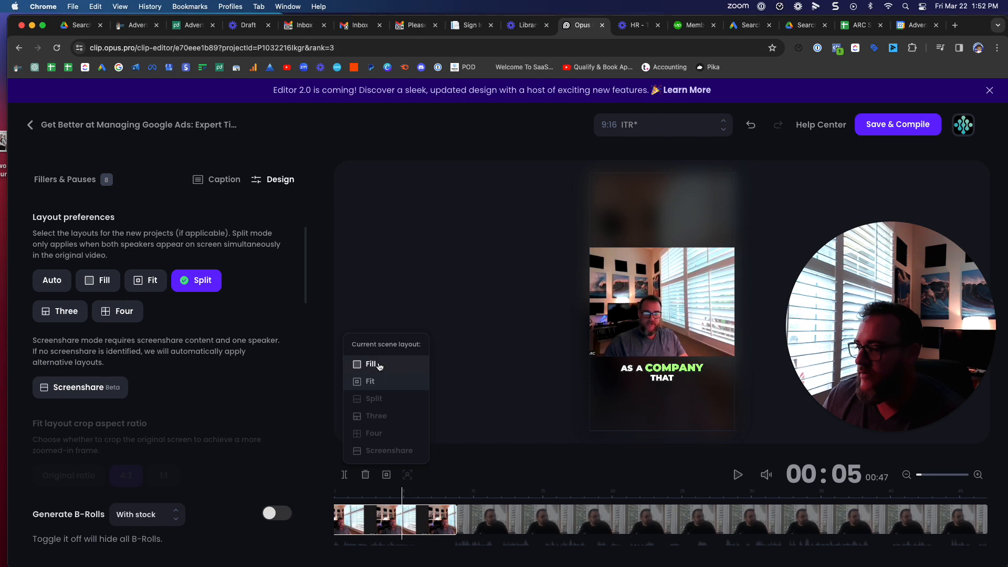
click(379, 368)
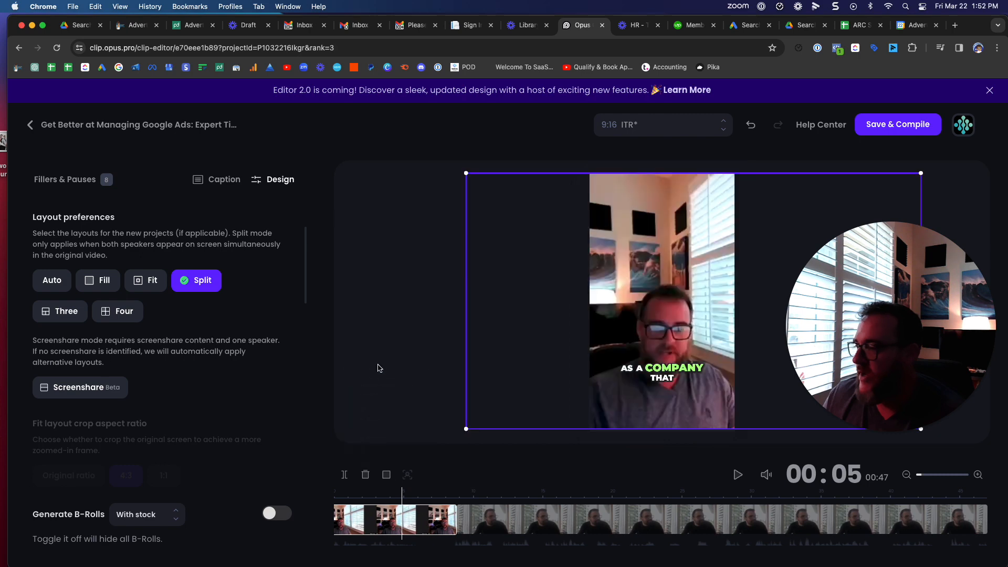
click(388, 475)
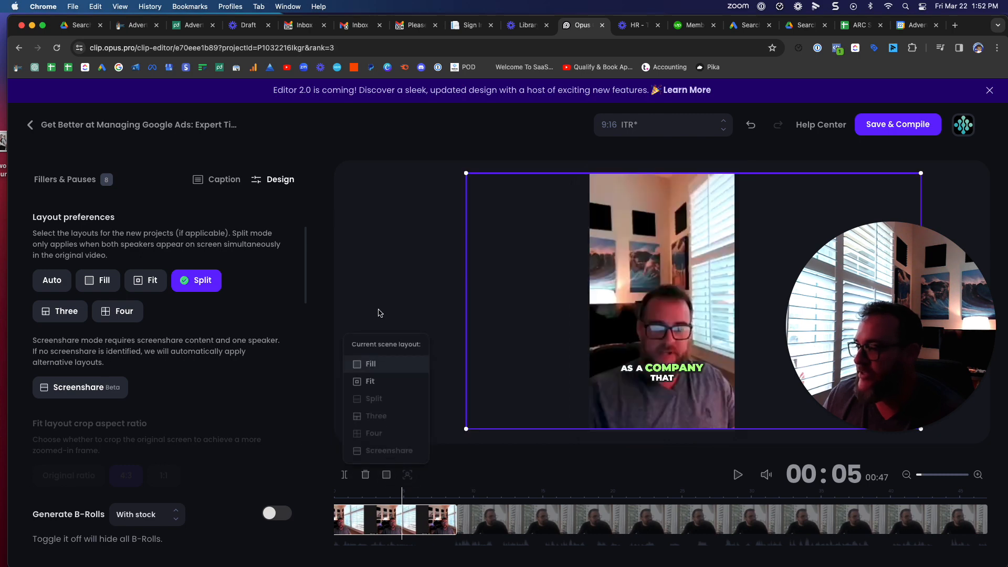
click(64, 281)
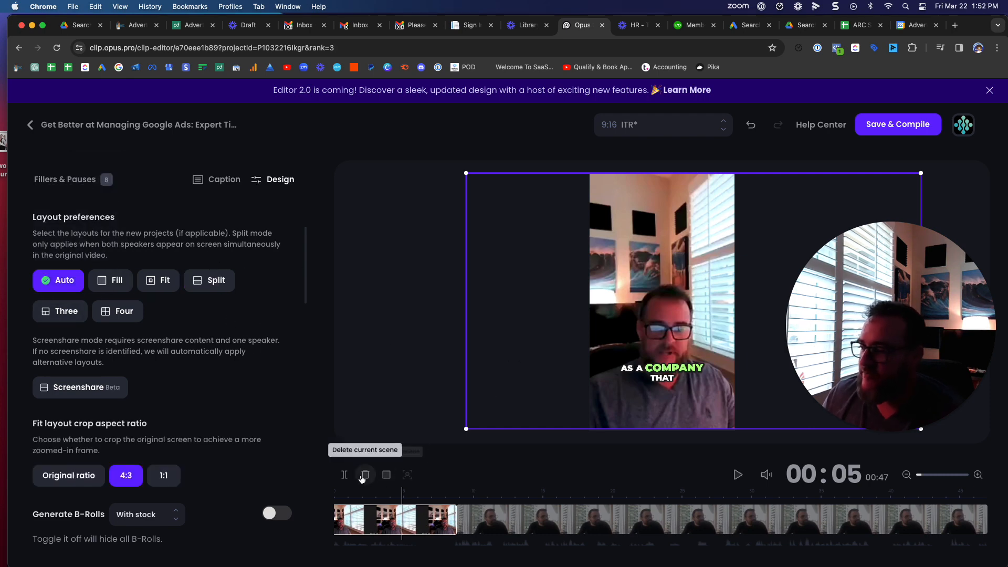
Step: Try the Fit layout on the current scene and the Three layout preference, restoring Fill and Auto respectively
click(386, 475)
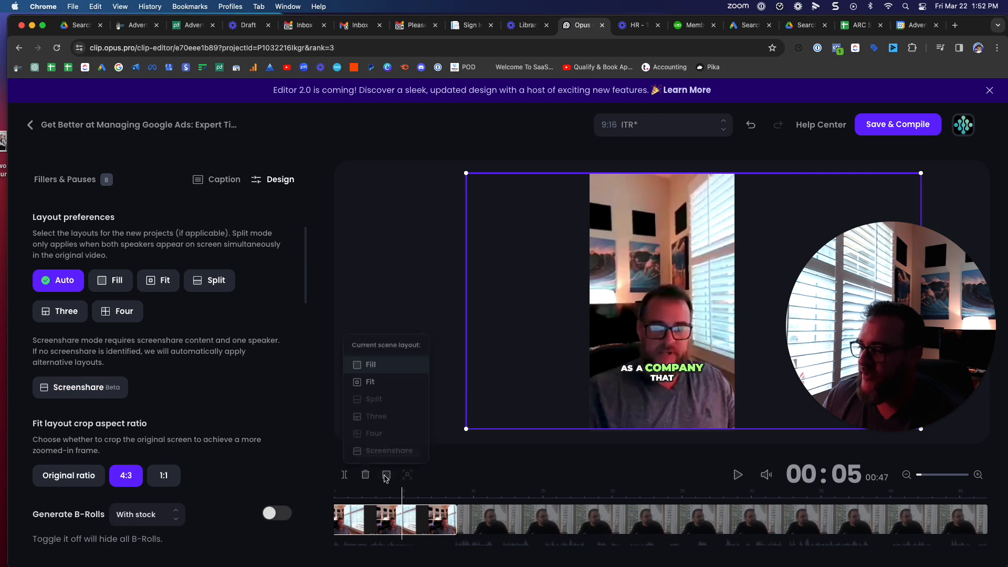
click(382, 382)
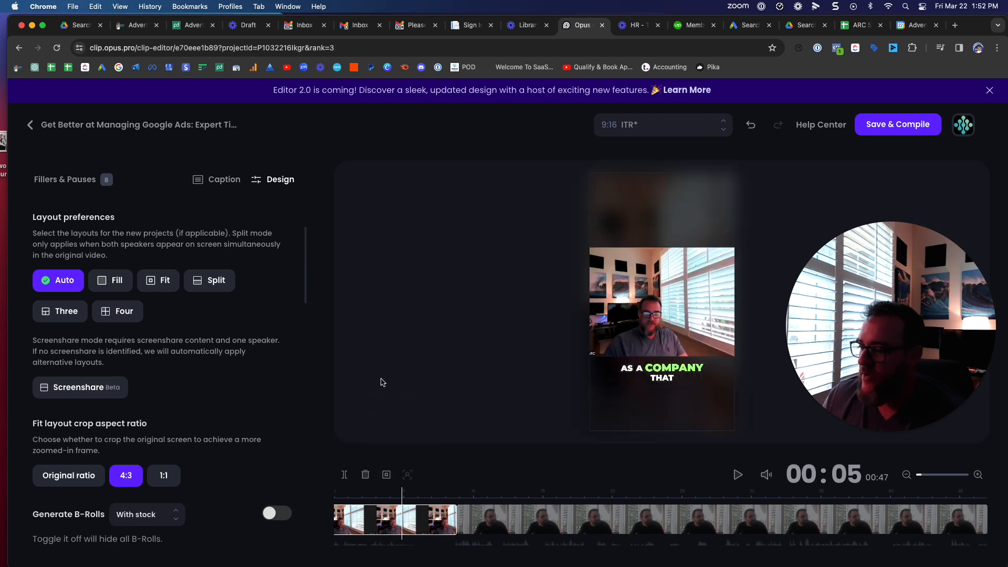
click(386, 475)
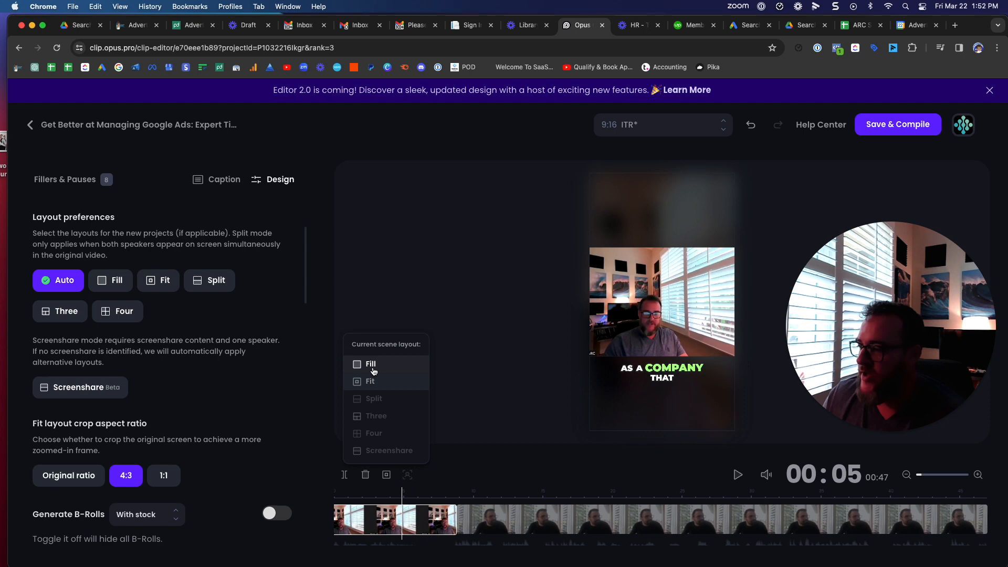
click(371, 364)
click(46, 313)
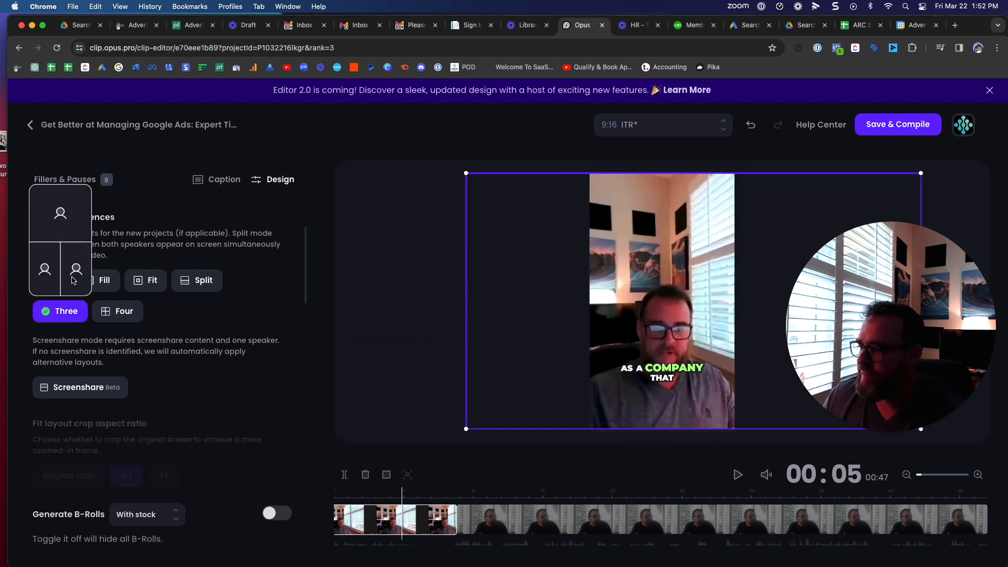
click(47, 280)
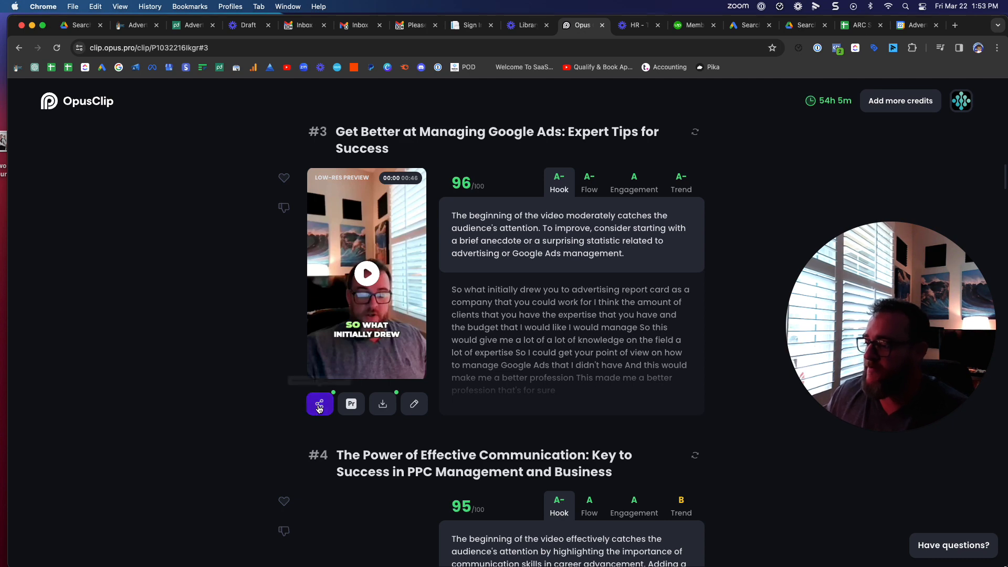
Step: Reopen clip #3, "Get Better at Managing Google Ads: Expert Tips for Success", for editing and bring up its design settings
click(420, 406)
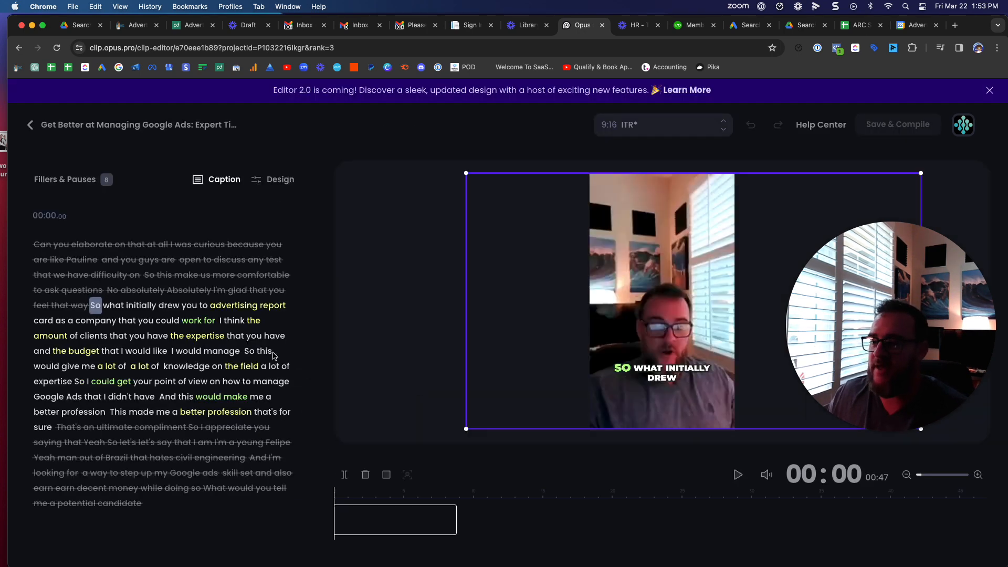
click(280, 181)
scroll(148, 369, down, 3)
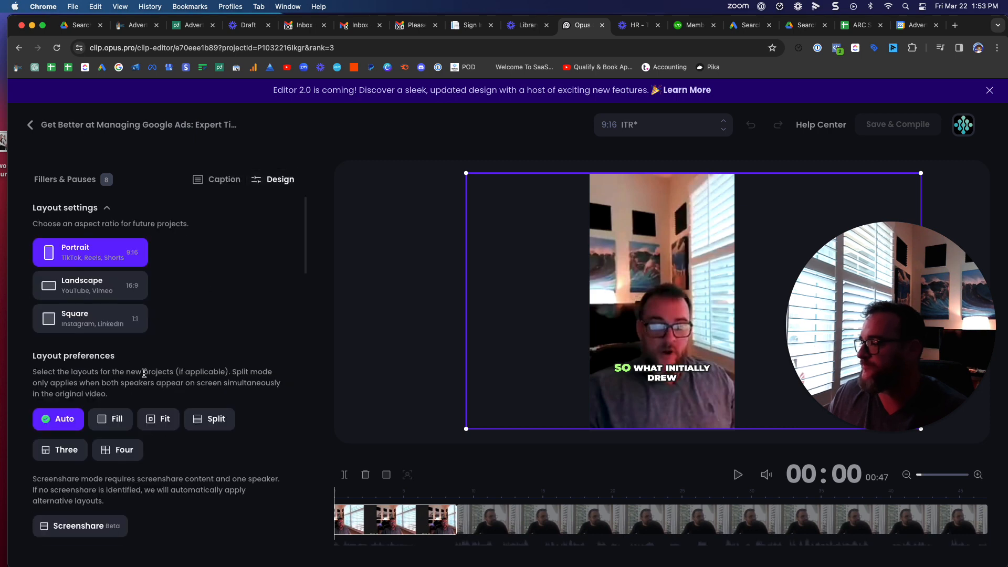
Step: Try the Split layout preference with the second scene's layout options, choosing Fill for the scene and restoring the preference to Auto
click(211, 341)
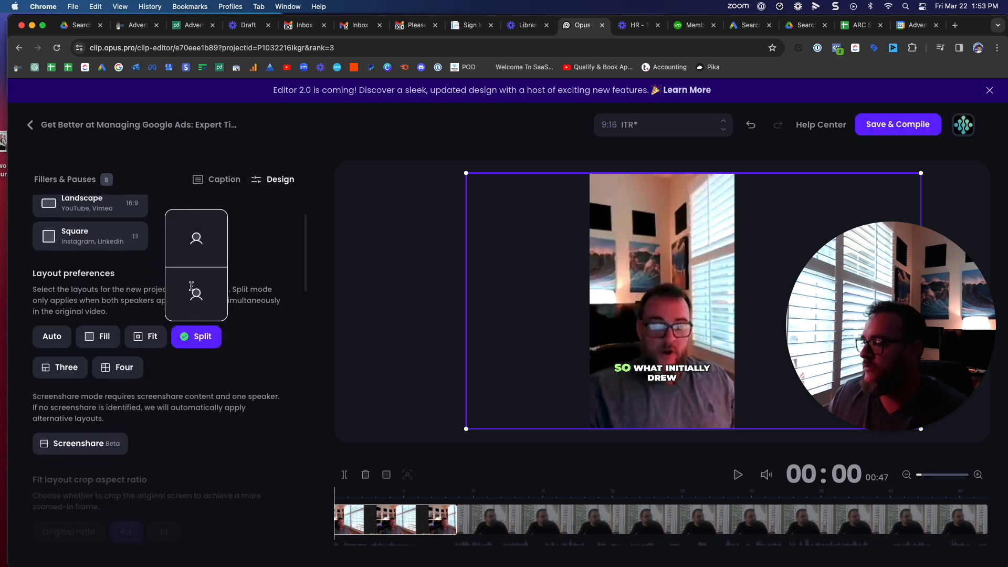
click(480, 517)
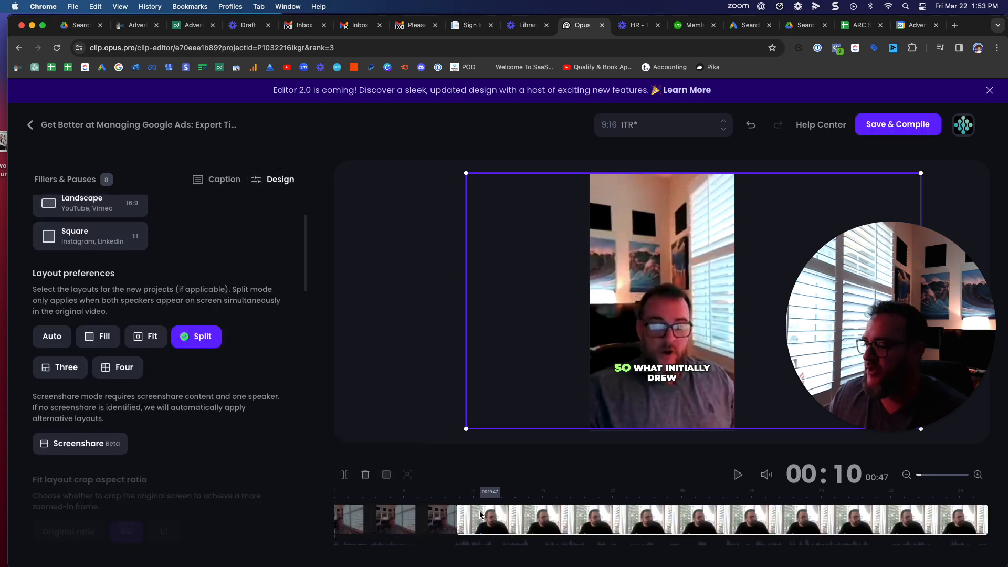
click(387, 476)
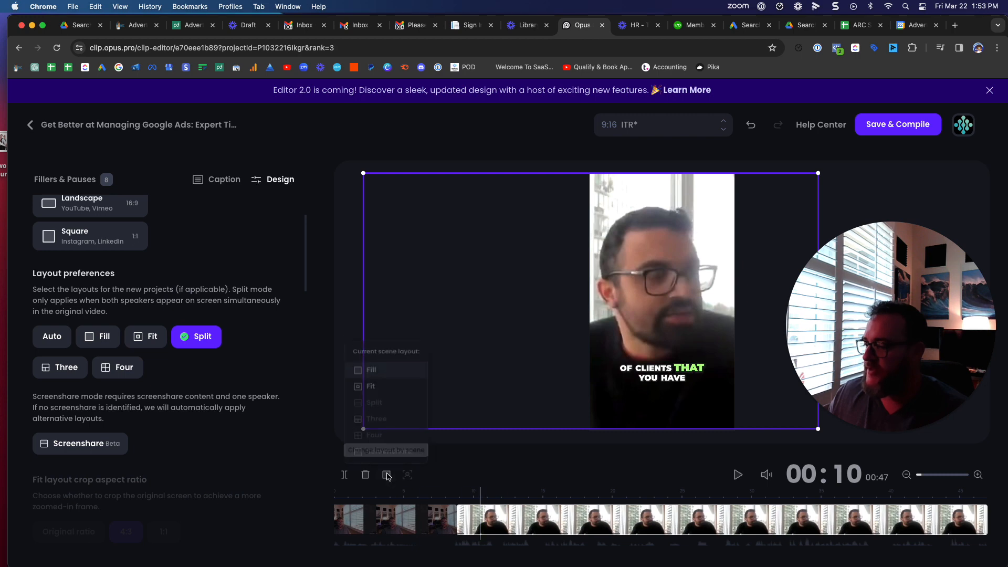
click(377, 369)
click(63, 337)
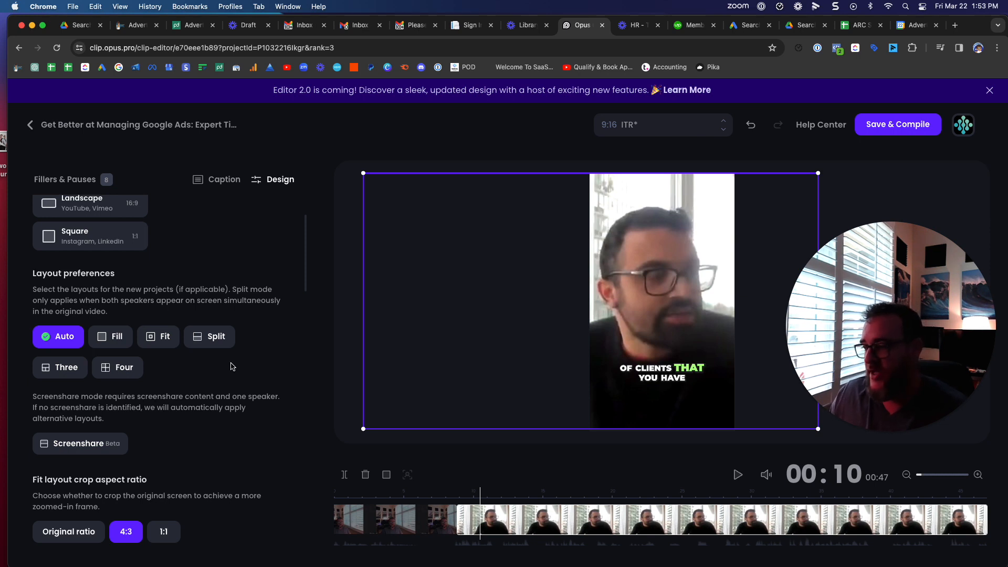
Step: Try the Original ratio and 1:1 options for the Fit layout crop aspect ratio, restoring 4:3
scroll(233, 367, down, 3)
scroll(232, 366, down, 2)
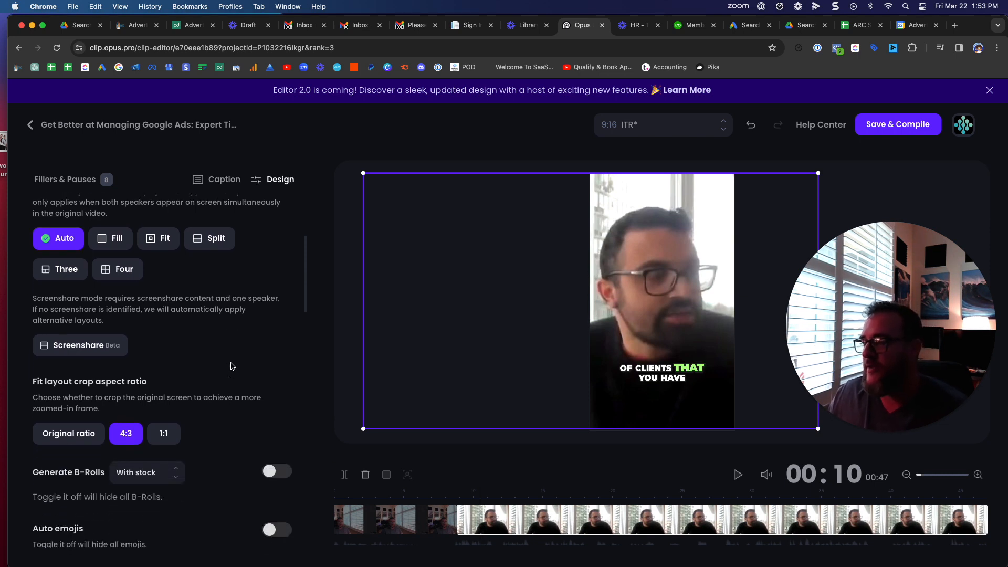
scroll(232, 366, down, 1)
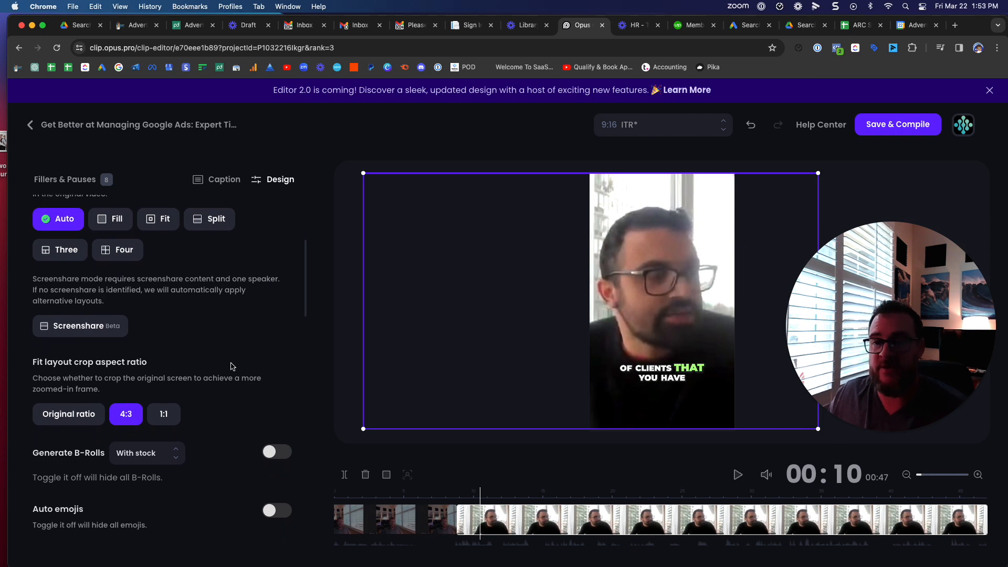
scroll(232, 366, down, 3)
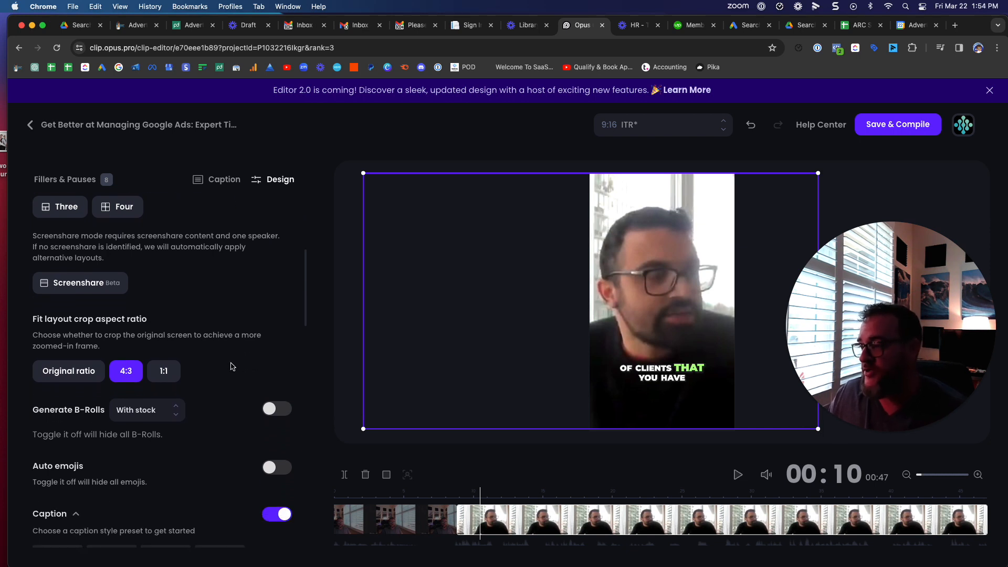
scroll(233, 367, down, 2)
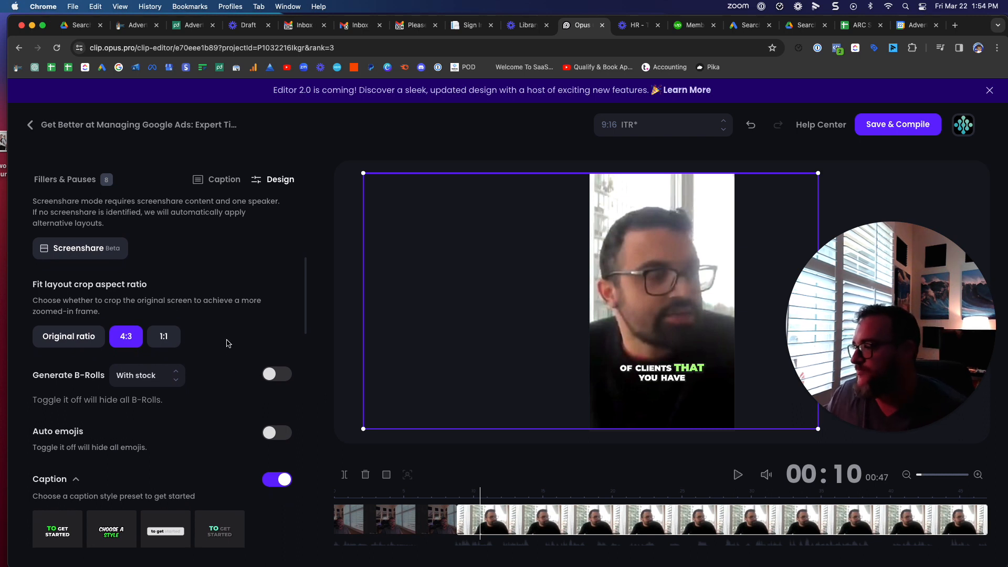
scroll(227, 343, down, 5)
scroll(226, 343, up, 1)
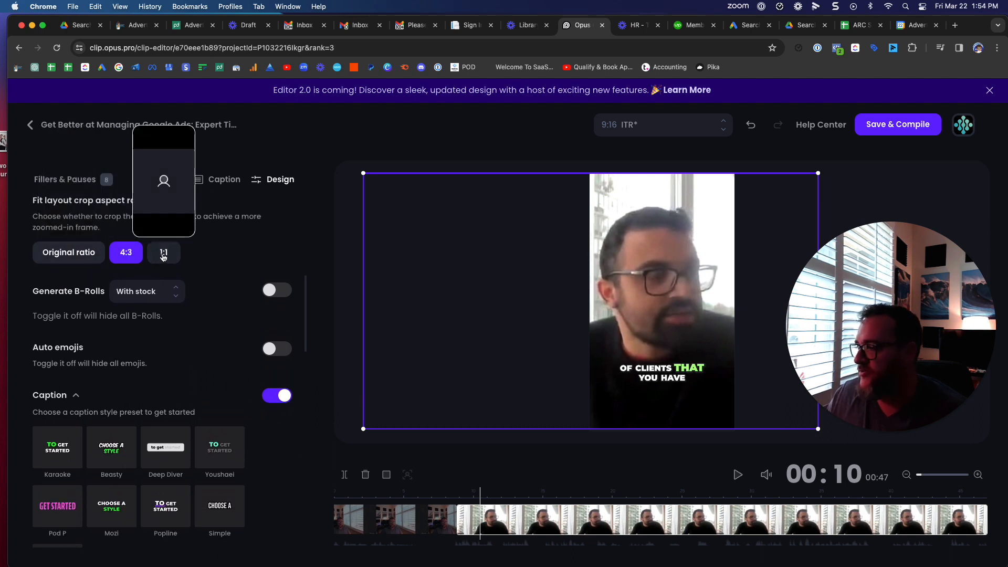
click(82, 256)
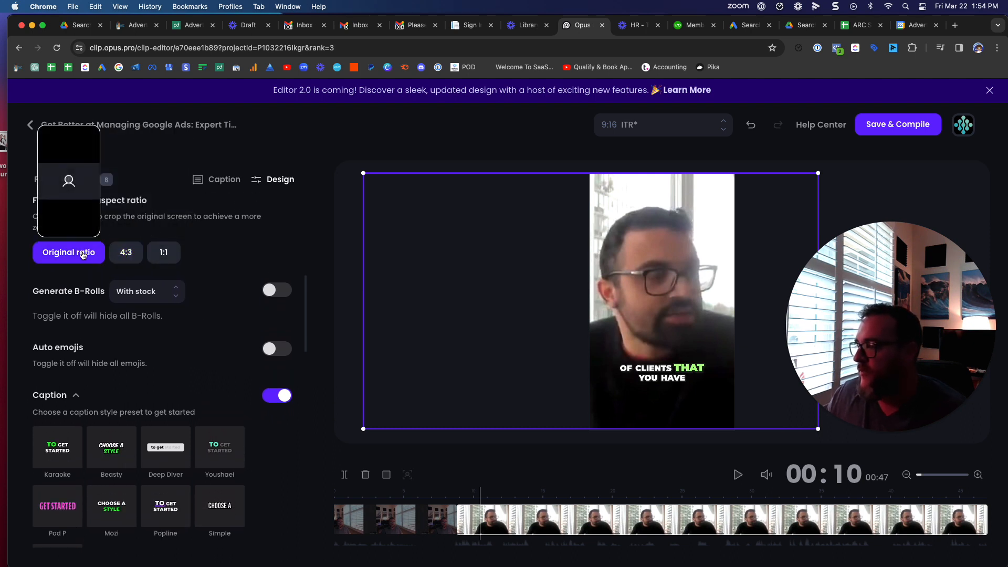
click(167, 257)
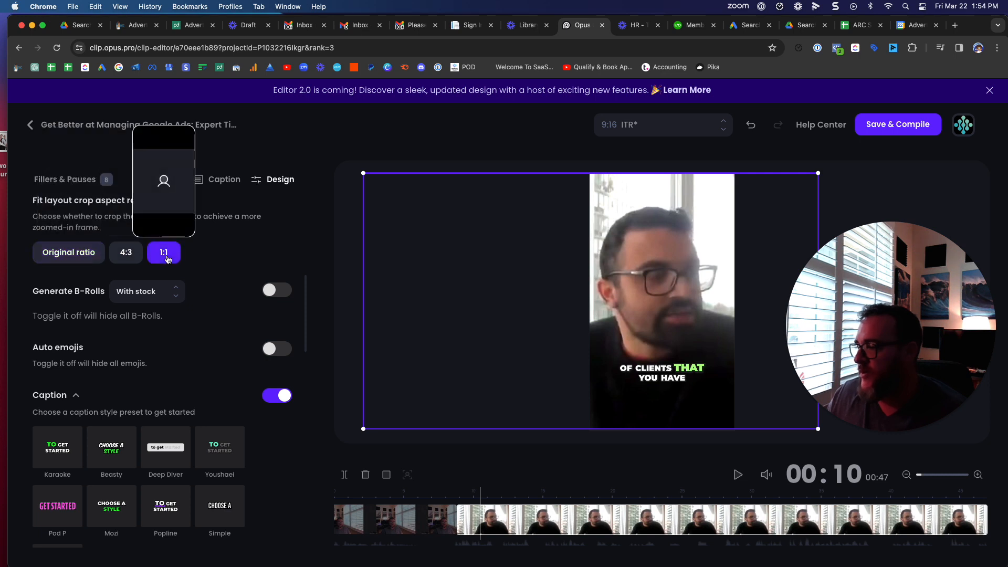
click(126, 254)
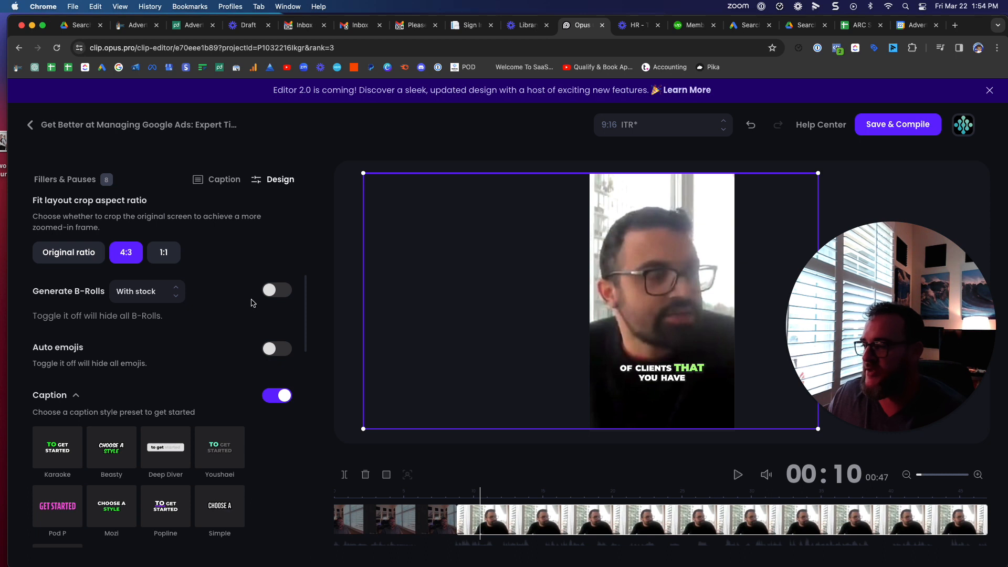
Step: Choose AI as the source for generated B-Rolls and join the AI B-roll Generator waitlist
scroll(224, 313, down, 2)
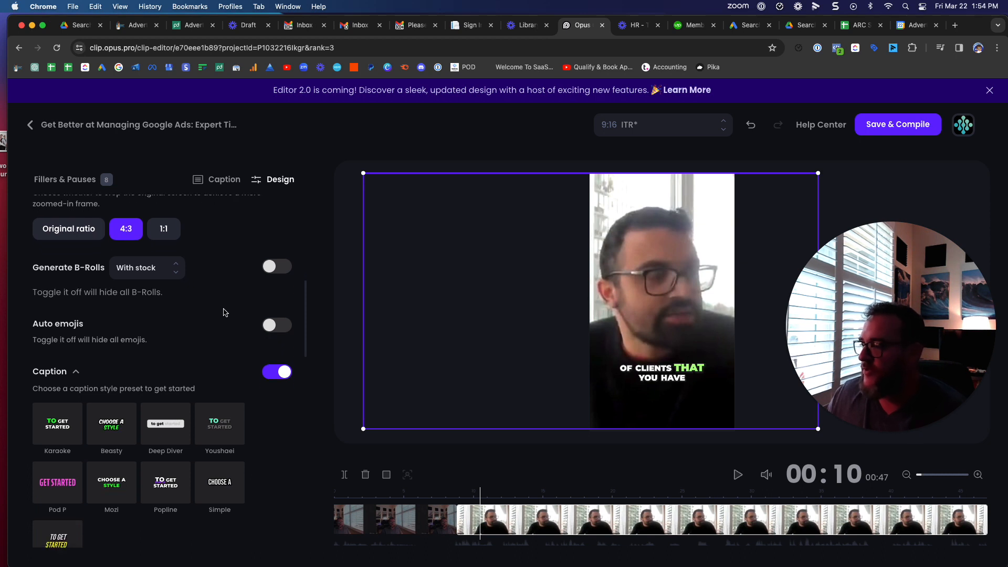
click(161, 256)
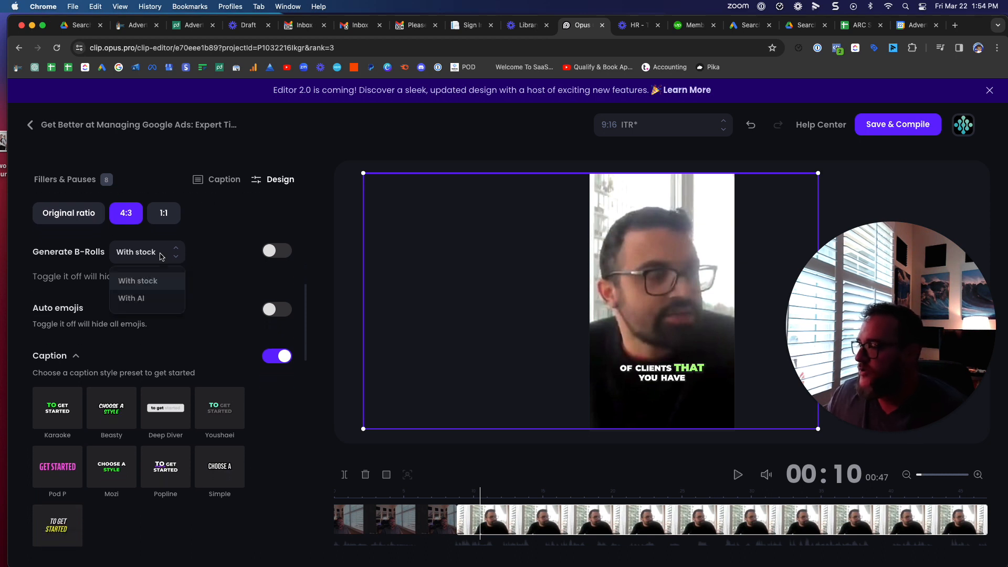
click(138, 300)
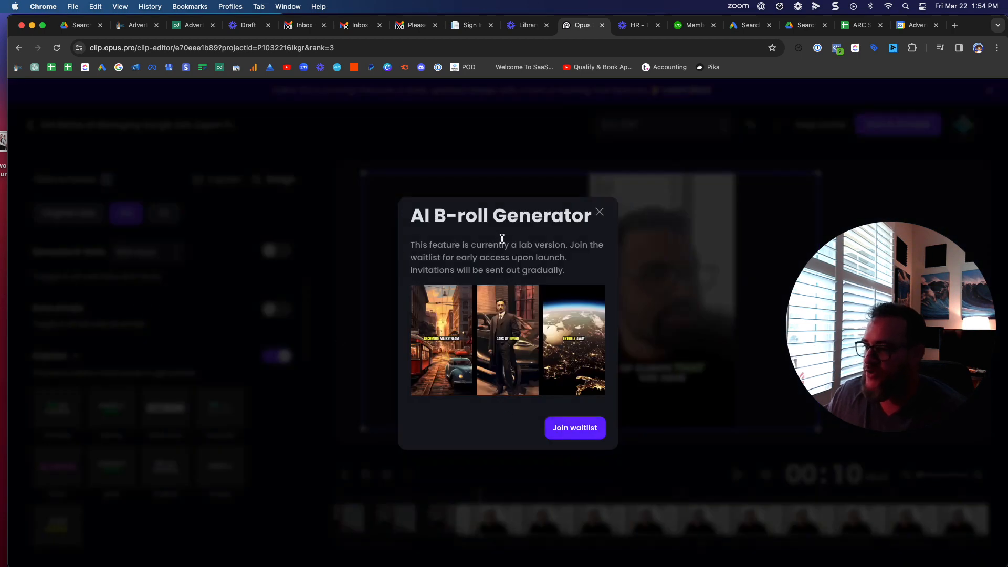
click(577, 429)
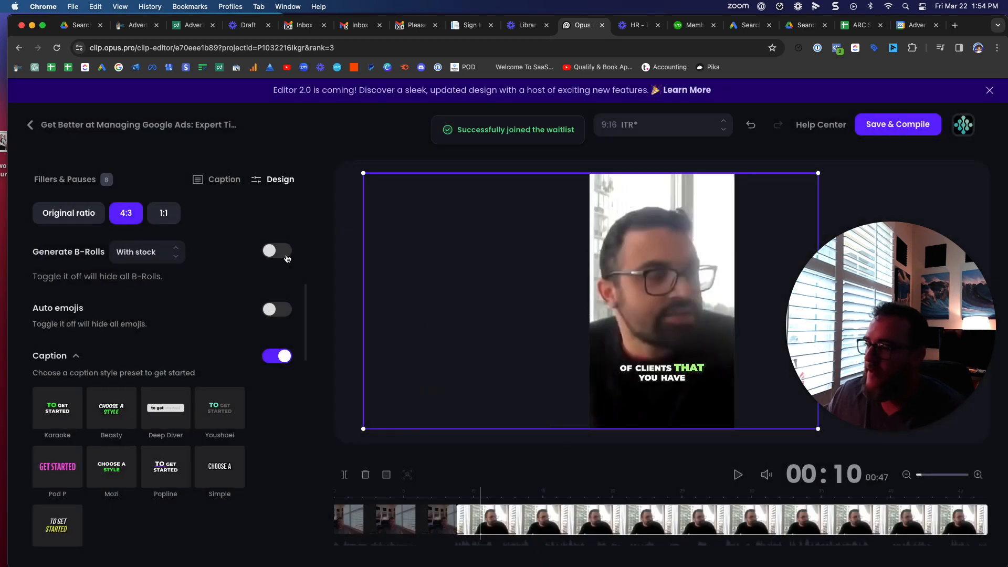
Step: Generate B-Rolls with stock footage for the clip and turn on auto emojis
click(269, 251)
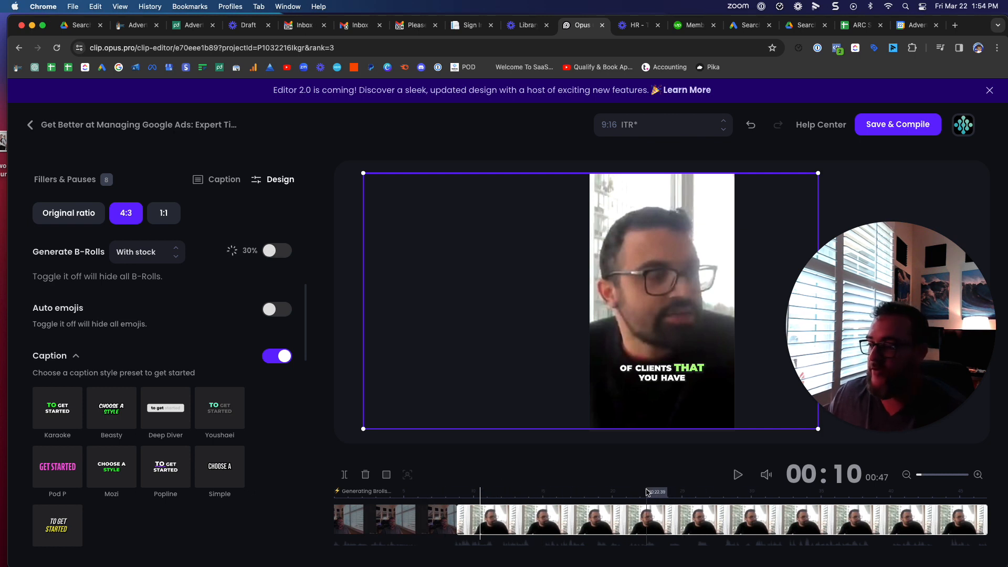
drag(33, 307, 163, 335)
click(168, 327)
click(271, 312)
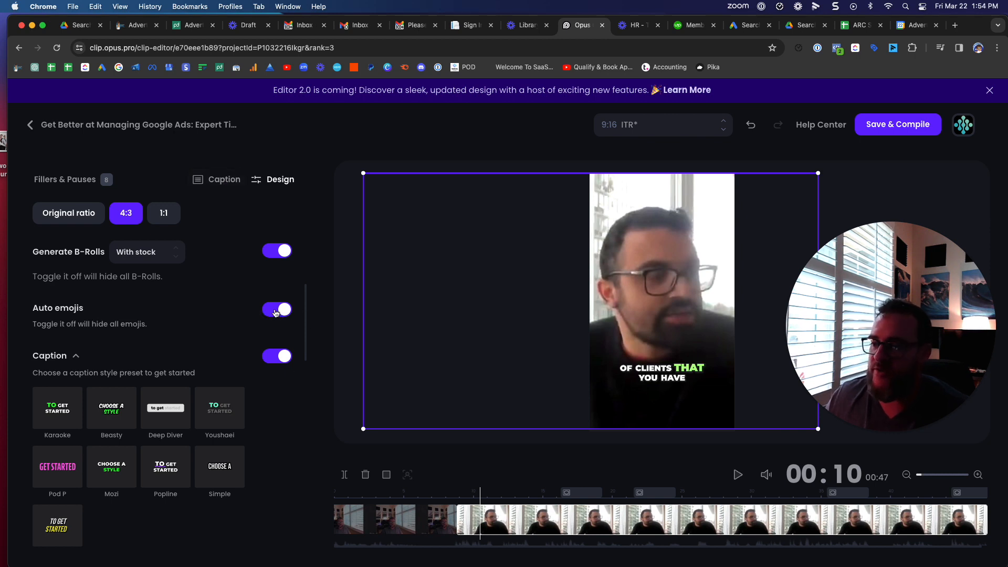
Step: Preview the generated B-Roll inserts along the timeline, then return the playhead to the start of the second scene
click(538, 492)
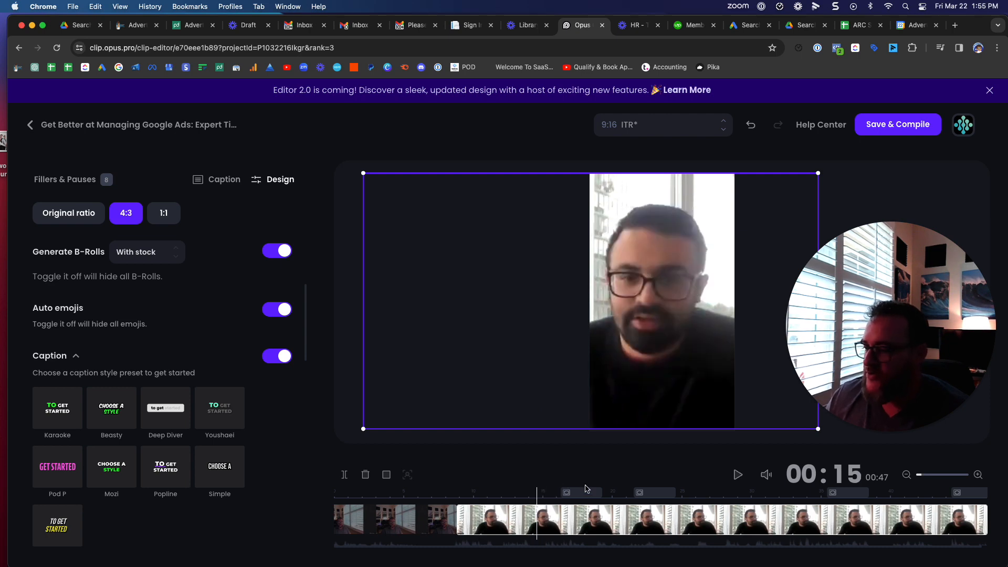
click(569, 493)
click(669, 492)
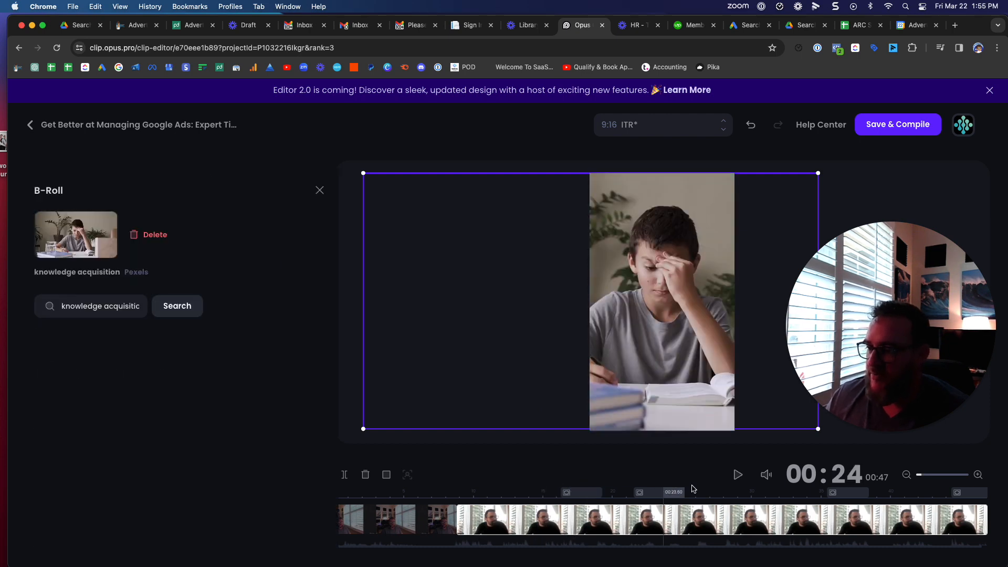
click(853, 491)
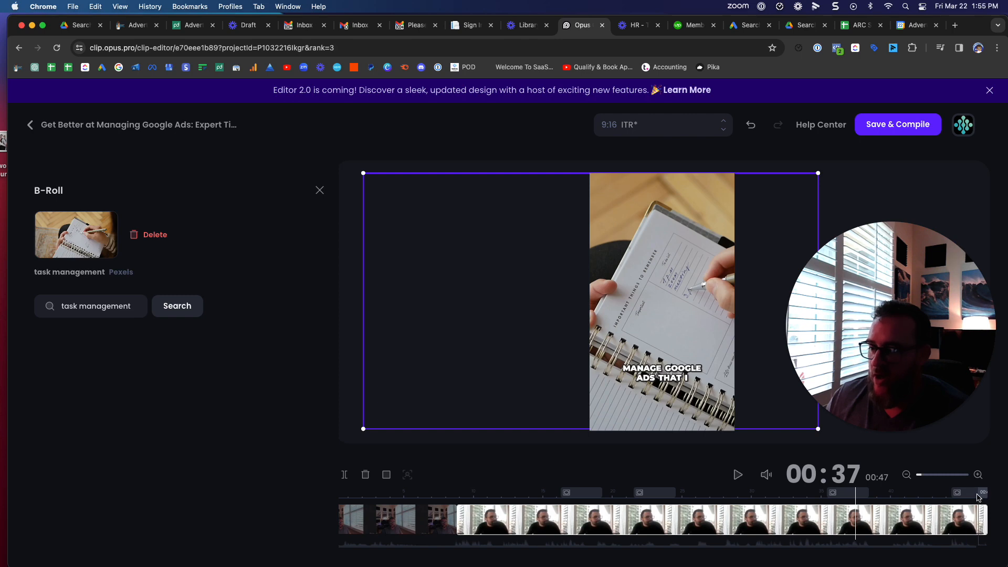
click(979, 495)
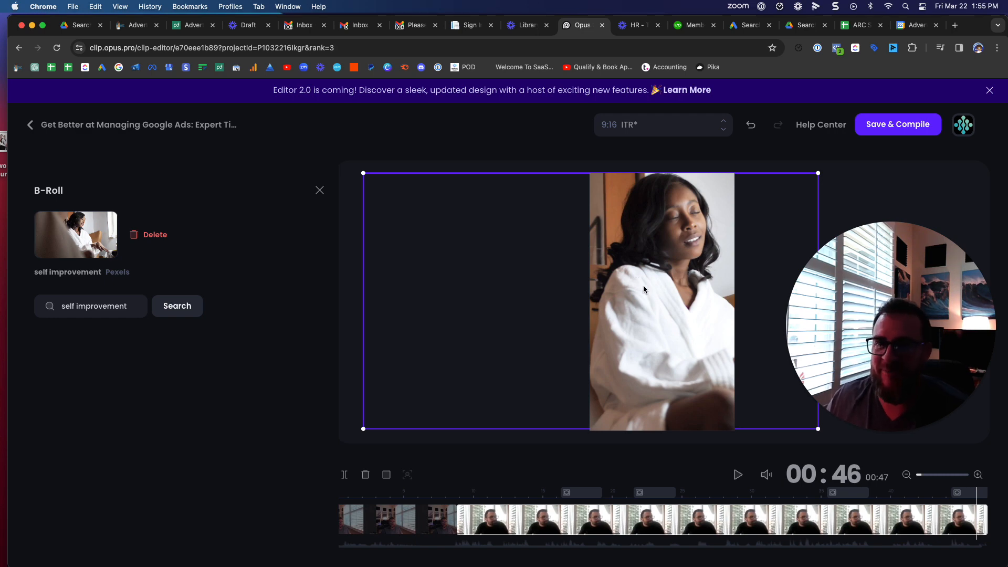
click(589, 494)
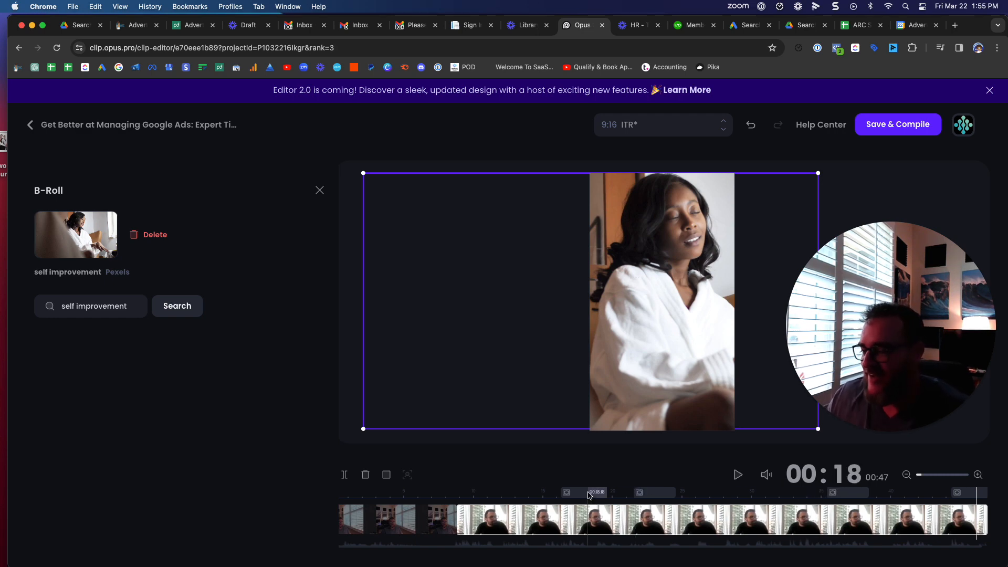
click(458, 498)
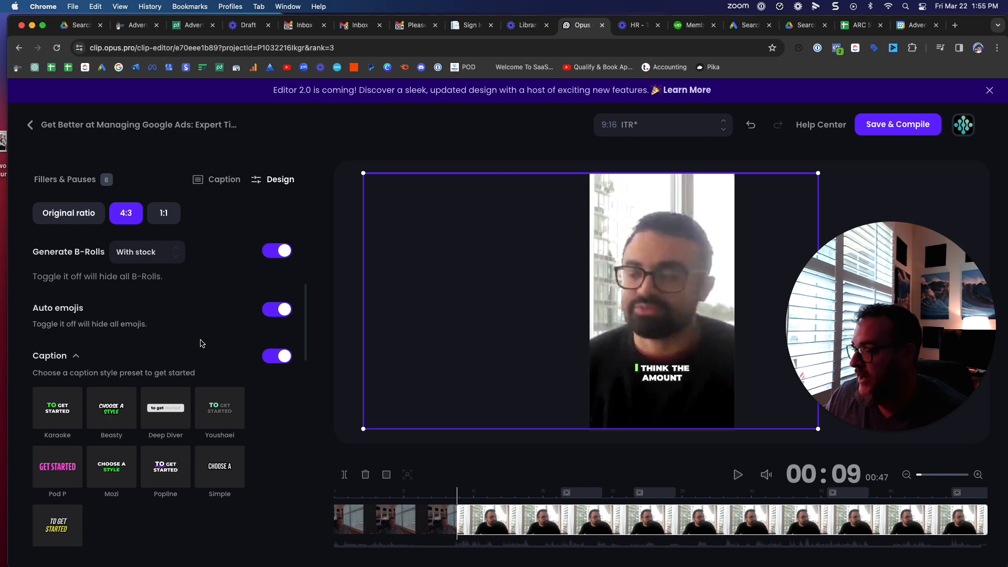
Step: Examine the caption design settings, from style presets, lines per page and transitions to position, font, stroke, shadow and AI keyword highlighting
scroll(199, 345, down, 5)
scroll(173, 348, down, 2)
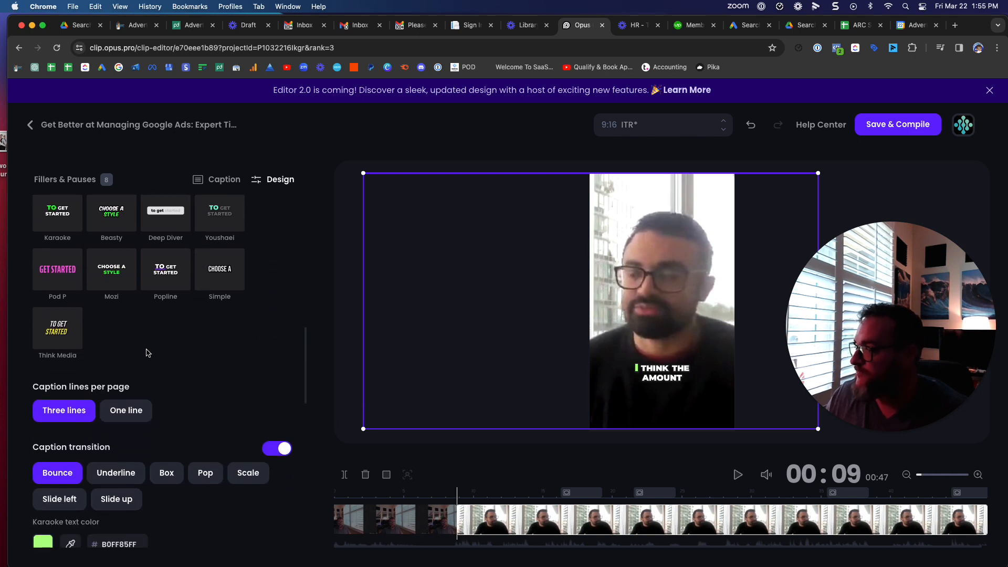
scroll(147, 352, up, 3)
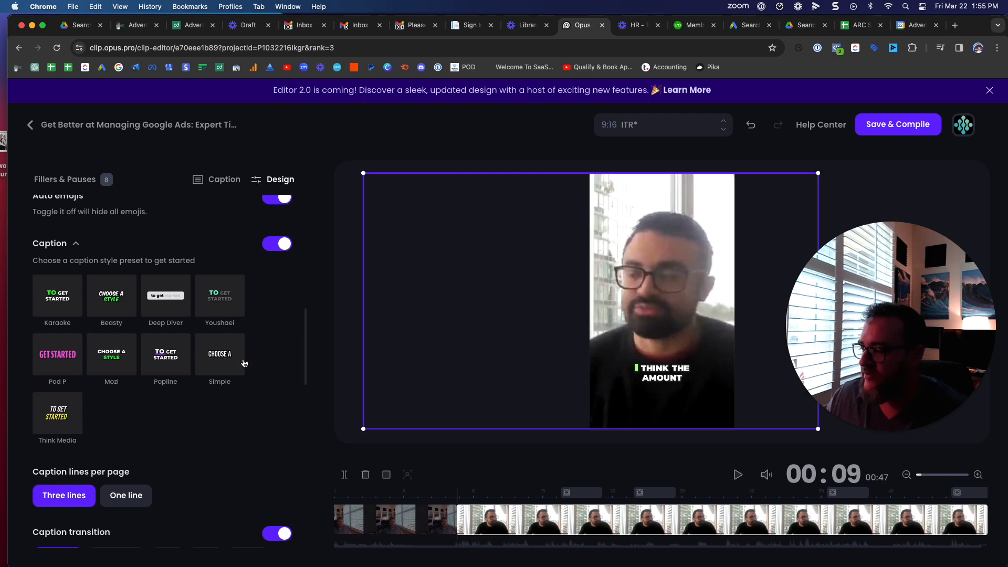
scroll(232, 367, down, 10)
scroll(96, 363, down, 2)
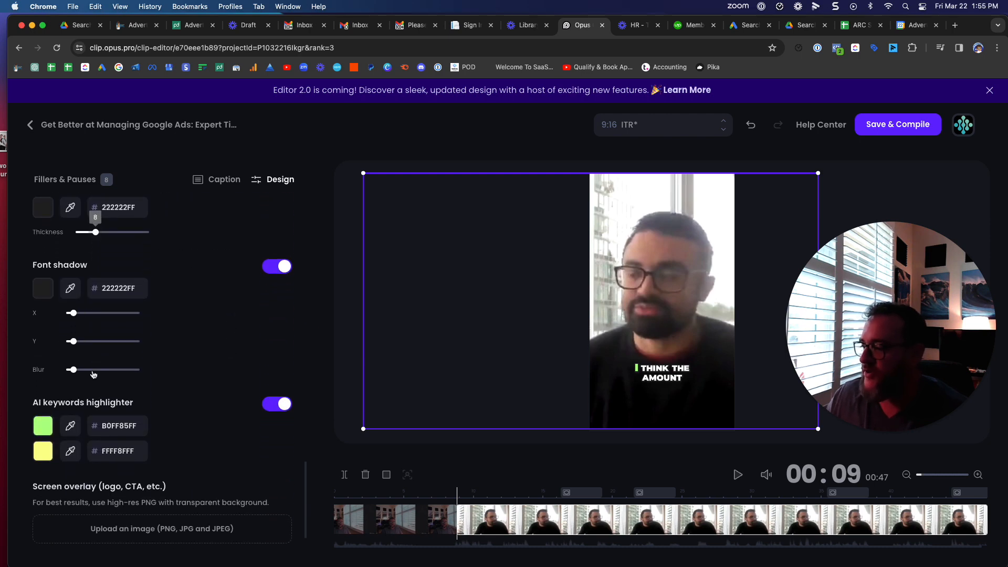
scroll(174, 376, up, 6)
scroll(175, 376, up, 4)
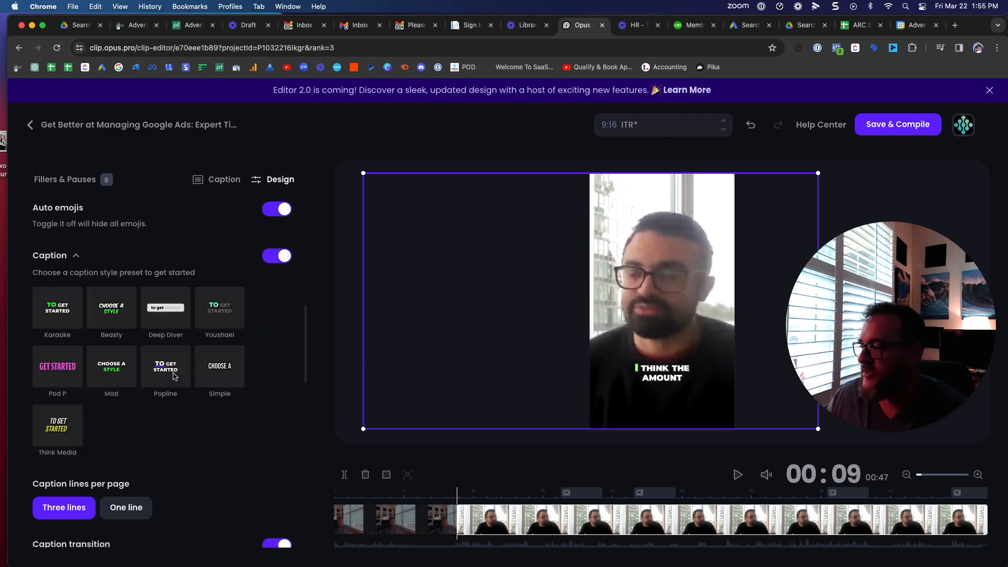
scroll(234, 416, up, 2)
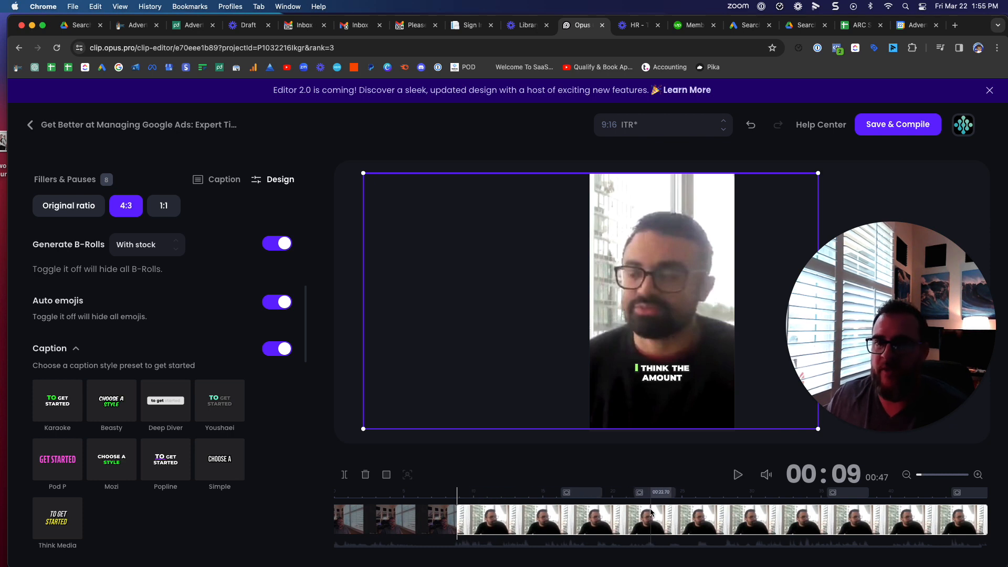
scroll(249, 461, down, 6)
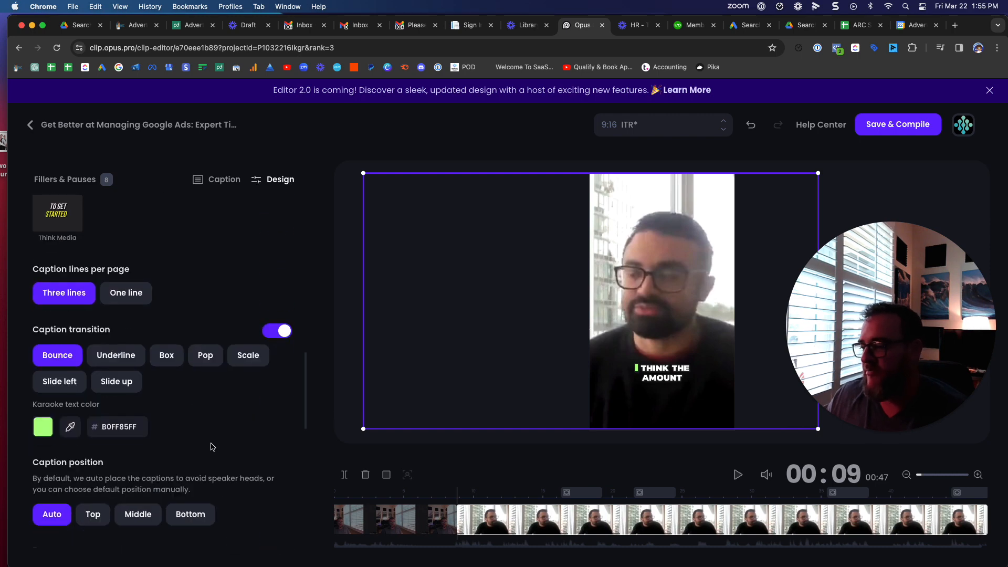
scroll(220, 447, down, 5)
scroll(220, 448, down, 2)
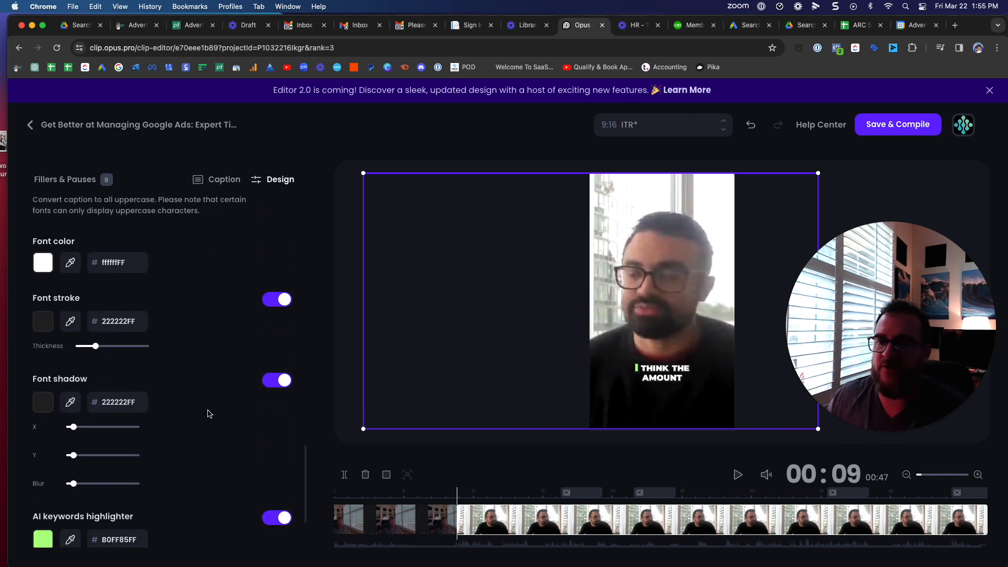
scroll(209, 413, down, 2)
scroll(209, 414, up, 10)
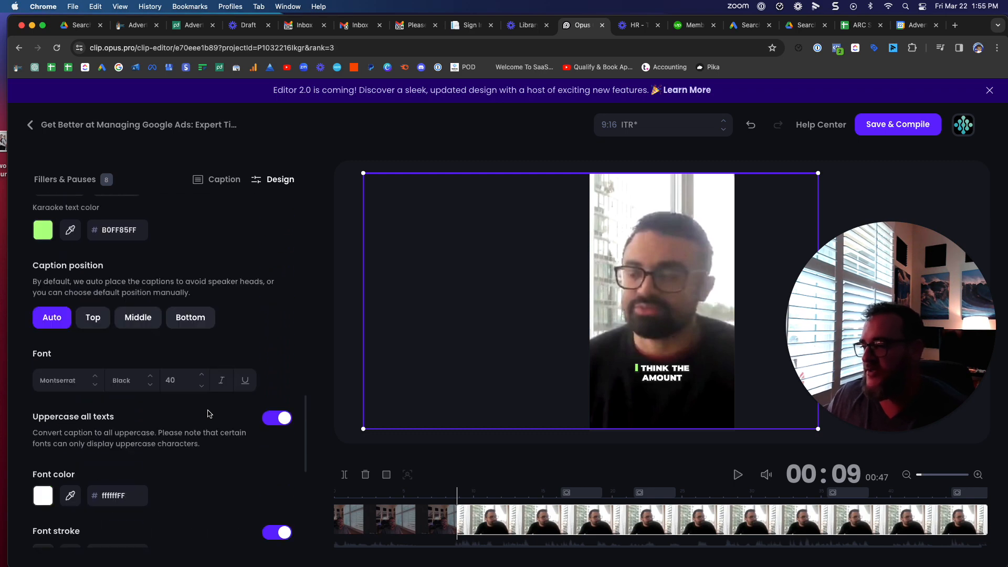
scroll(209, 414, up, 2)
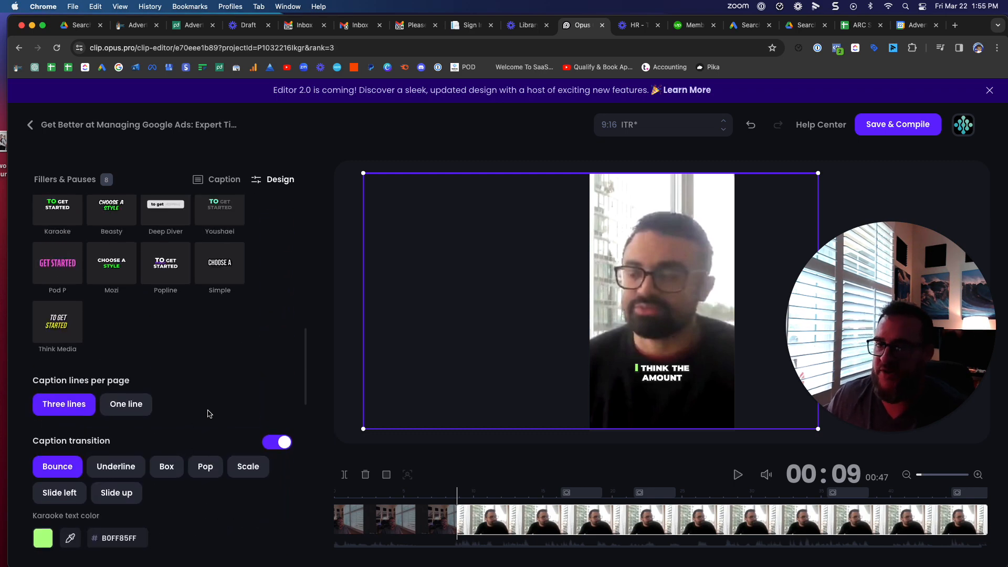
scroll(209, 414, up, 6)
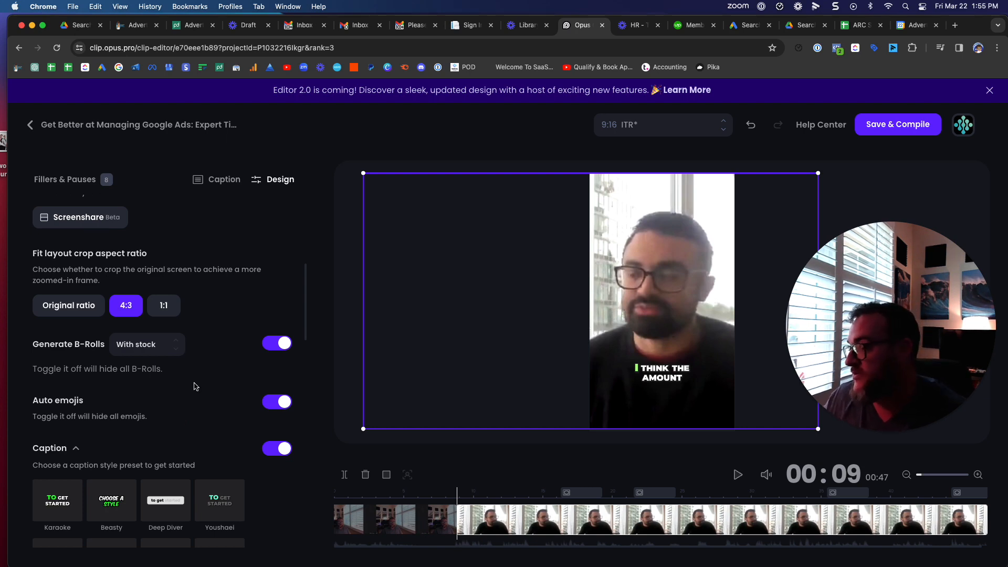
scroll(208, 402, down, 5)
scroll(209, 403, down, 3)
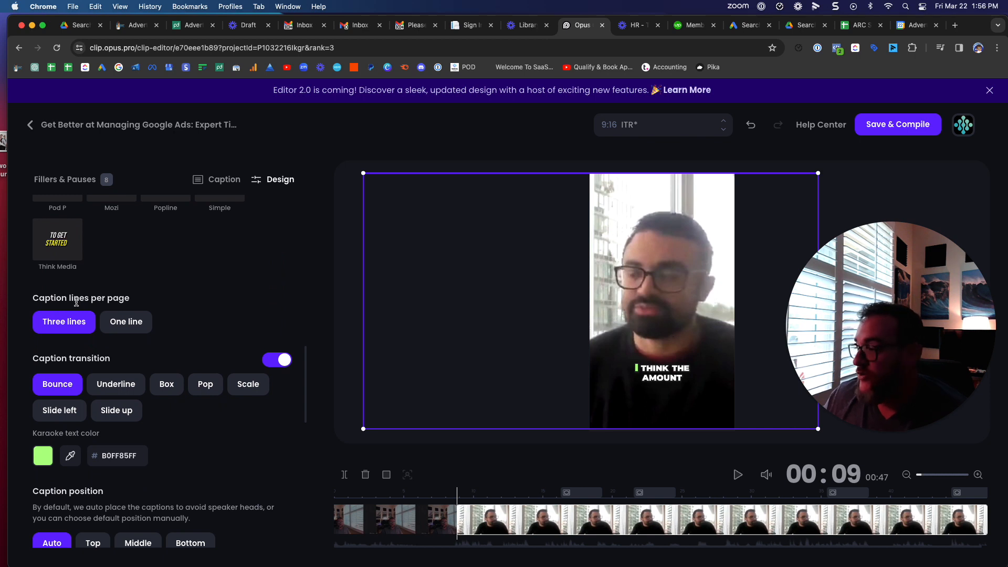
Step: Try the Underline, Box and Pop caption transitions, playing the clip from the second scene to compare them
drag(60, 300, 157, 302)
click(175, 320)
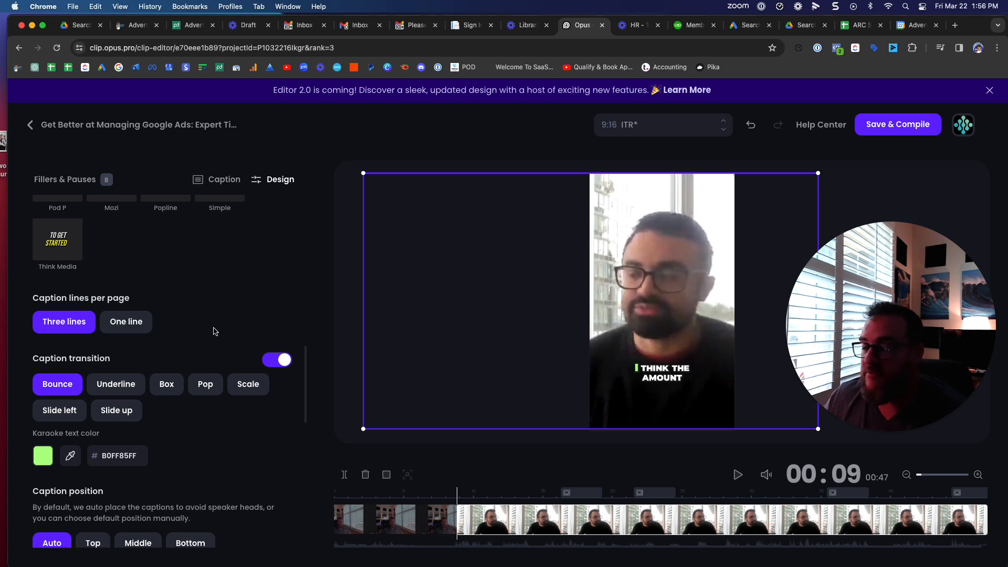
scroll(214, 331, down, 2)
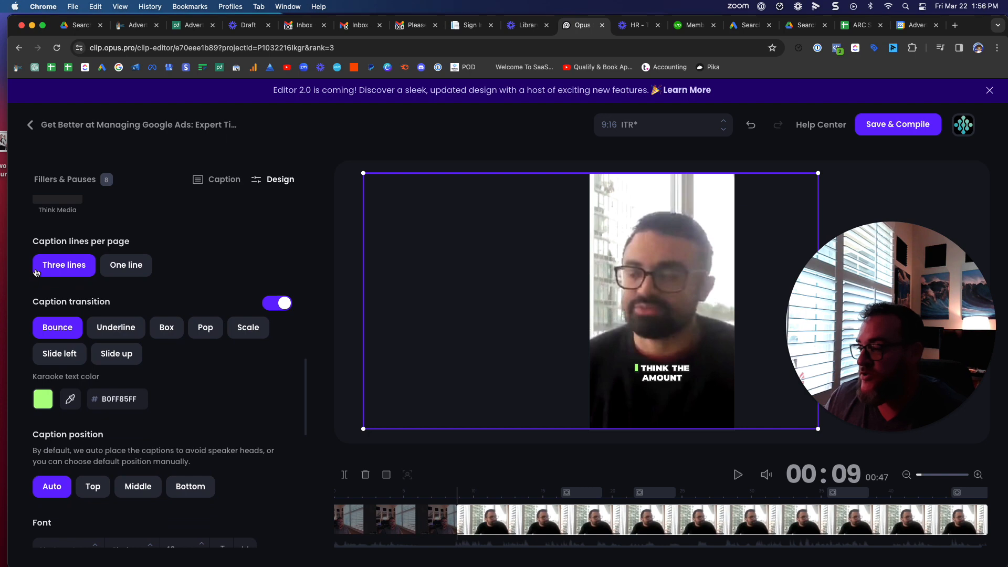
scroll(212, 366, down, 1)
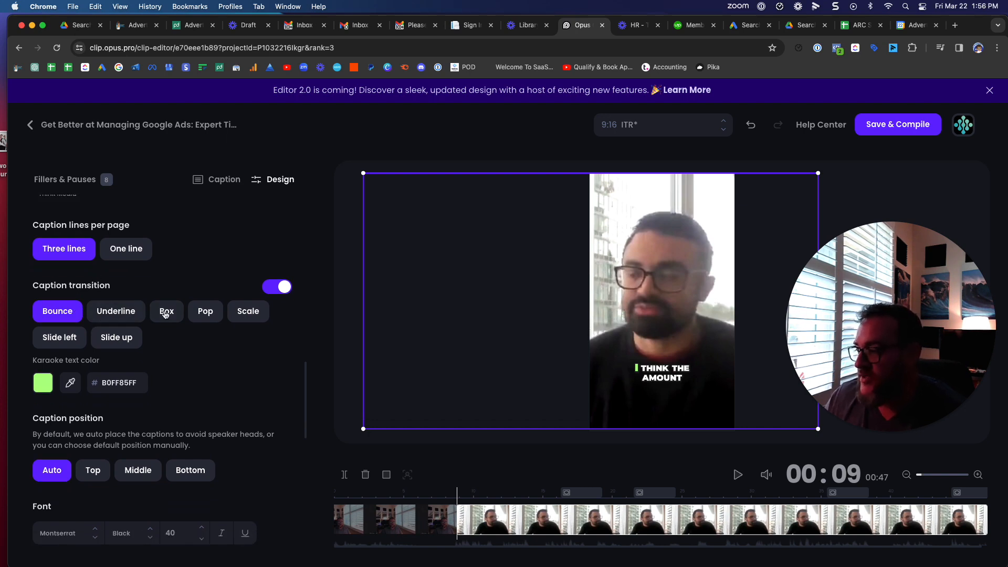
click(108, 312)
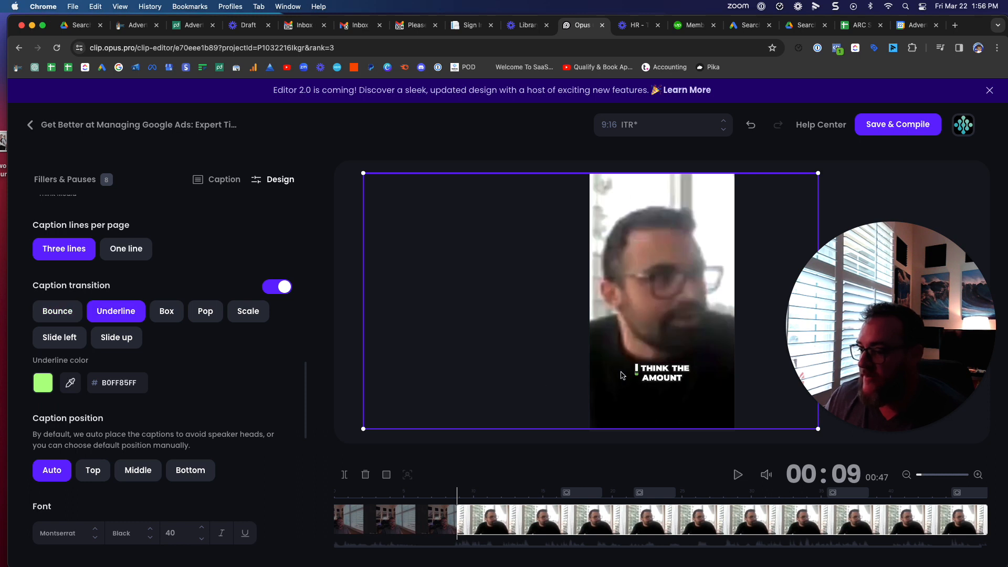
click(745, 476)
click(745, 476)
click(156, 310)
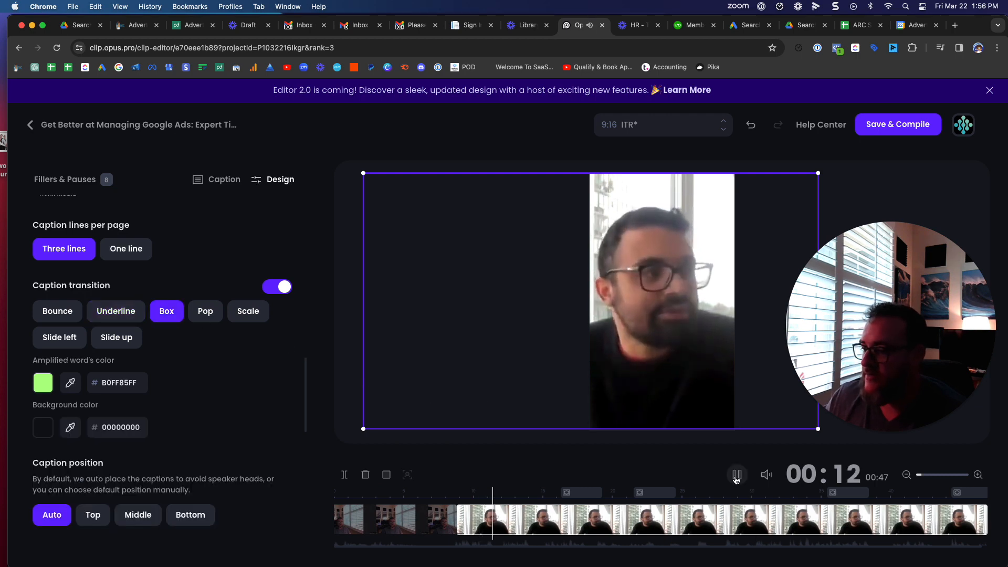
click(737, 476)
click(206, 312)
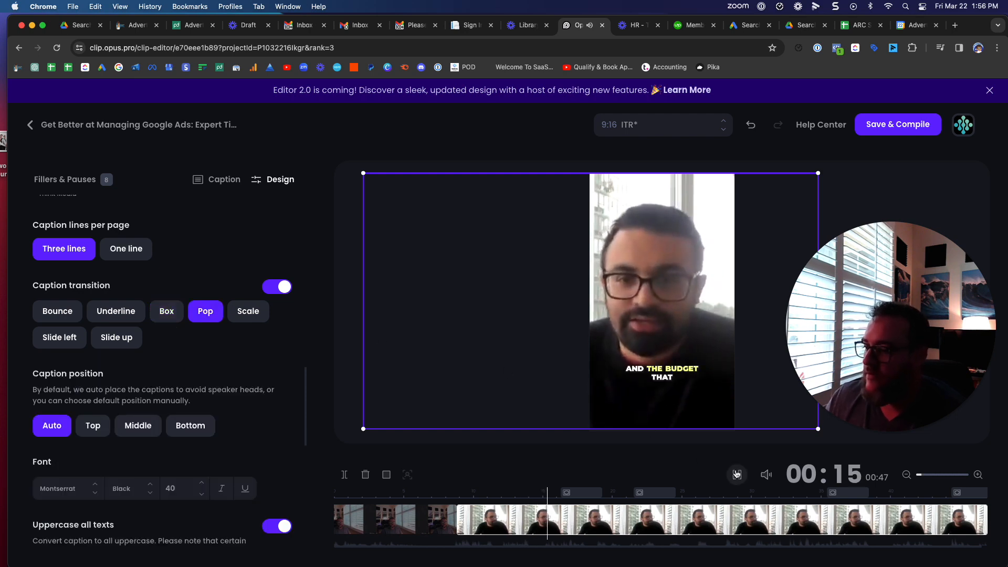
click(736, 475)
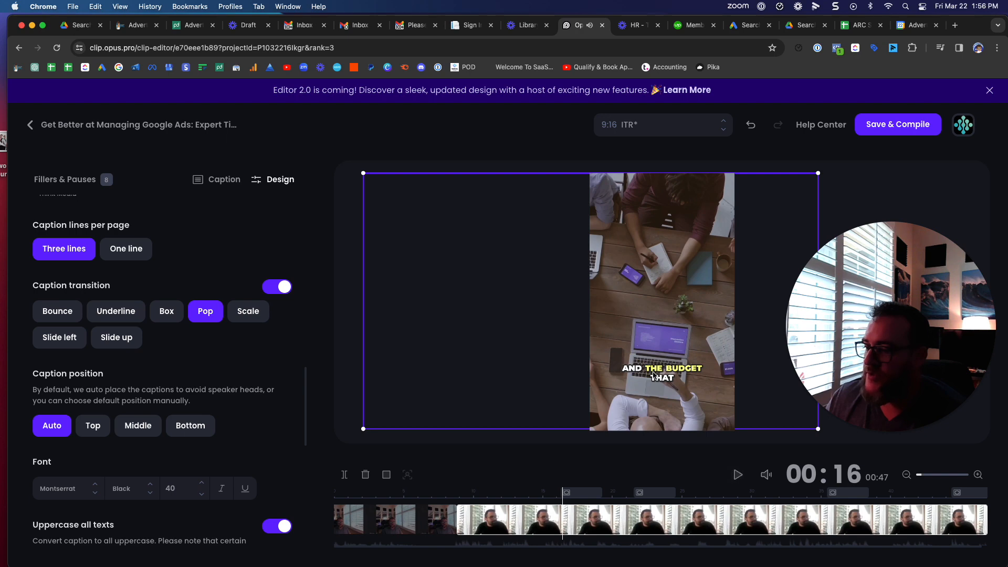
Step: Try the Scale, Slide left and Slide up caption transitions during playback, and return to Bounce
click(251, 308)
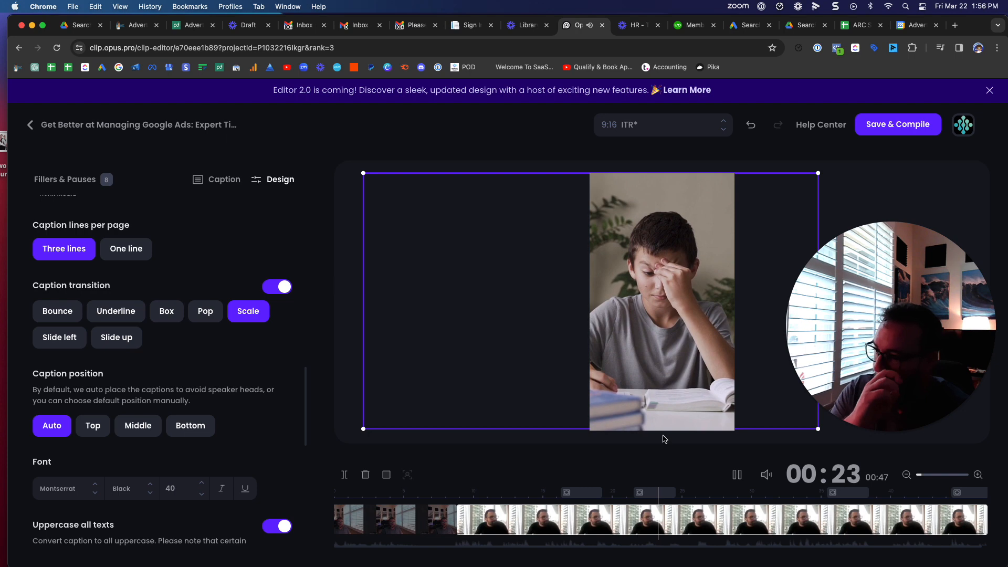
click(65, 344)
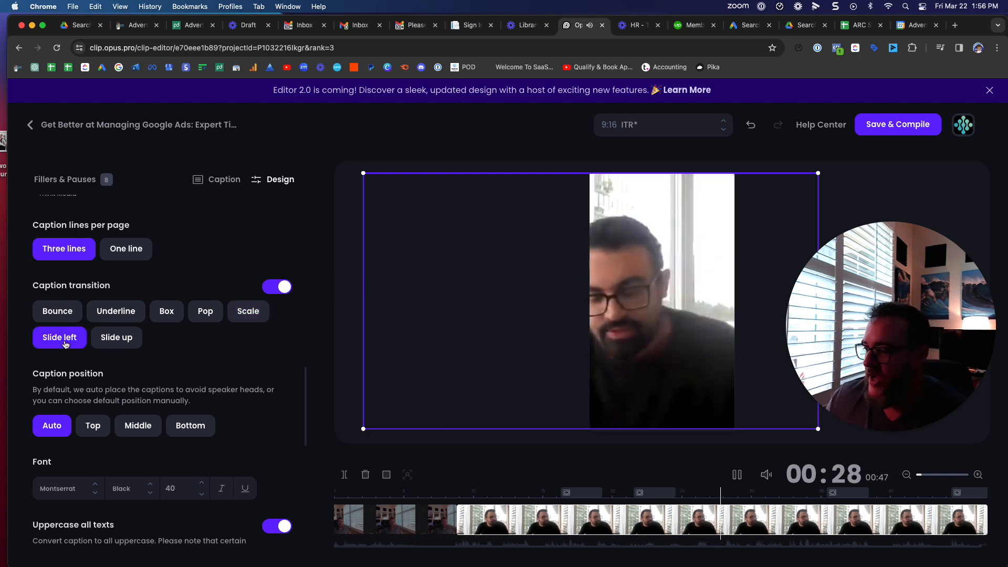
click(116, 344)
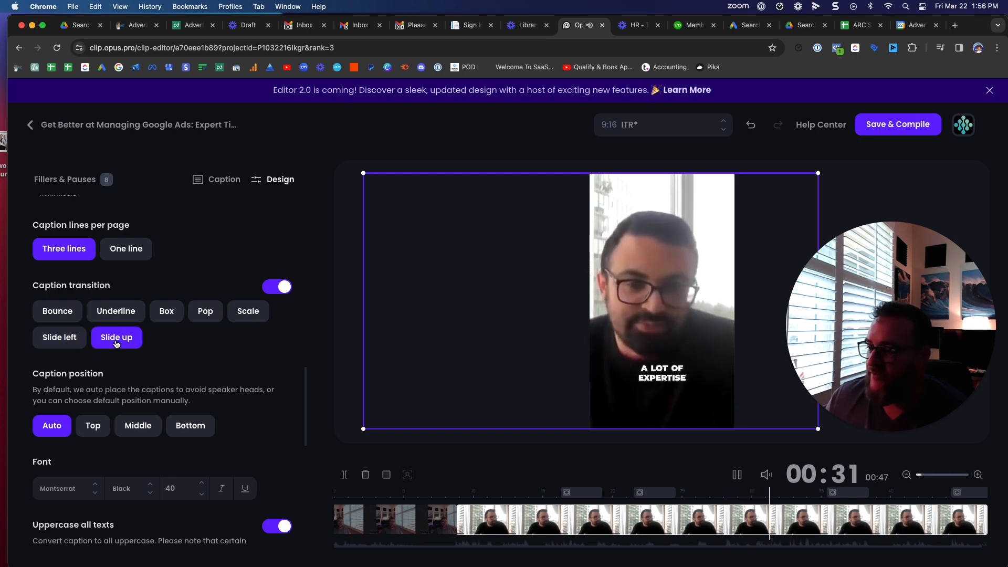
click(70, 314)
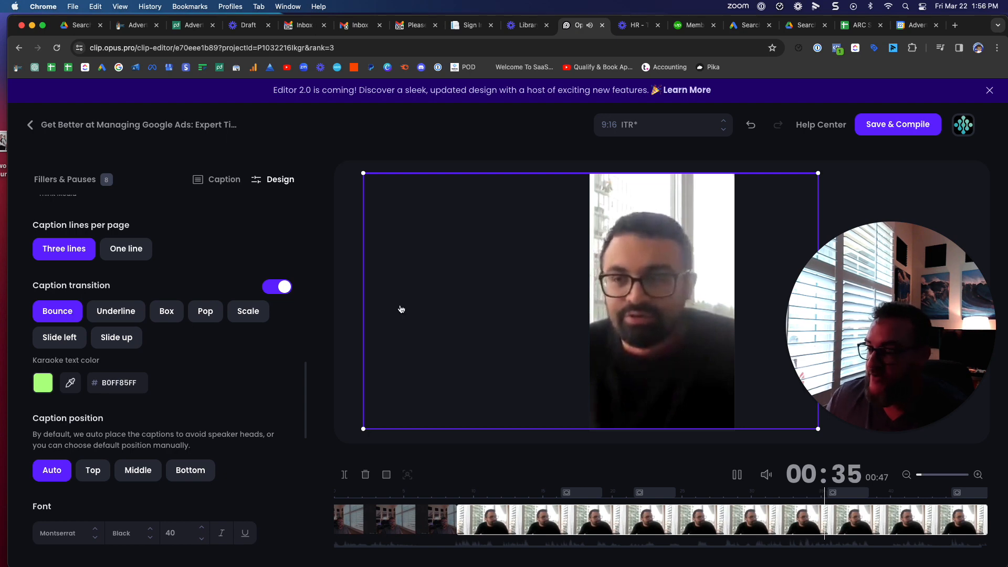
Step: Examine the caption position, font, stroke, shadow, keyword highlighter and screen overlay settings, and pause playback
scroll(218, 365, down, 4)
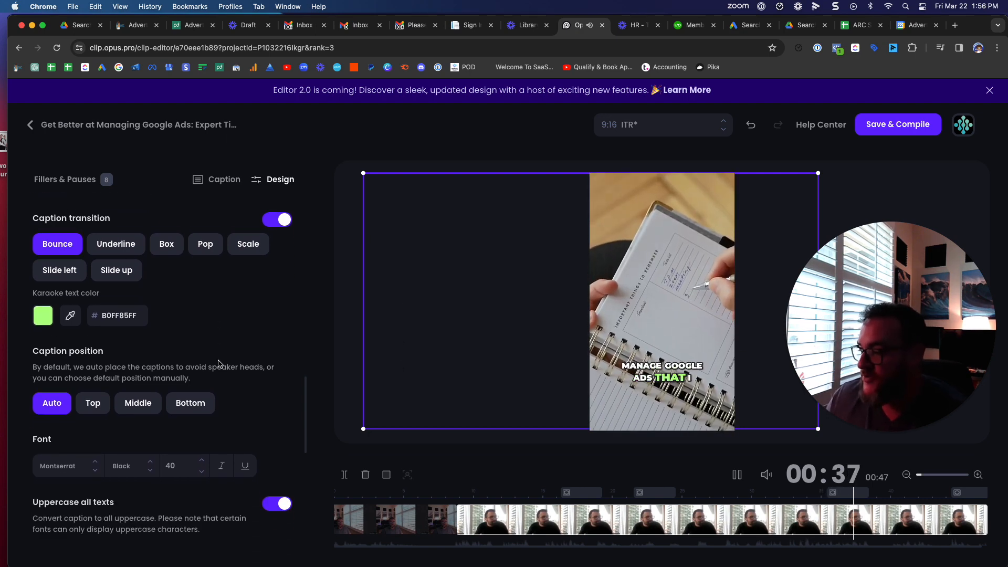
scroll(243, 360, down, 2)
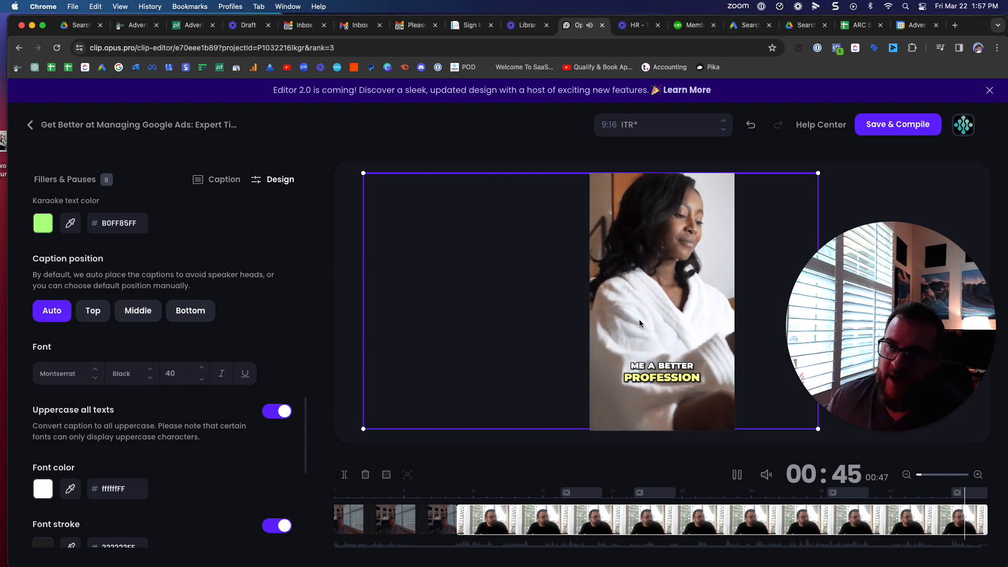
scroll(244, 353, down, 4)
scroll(245, 353, down, 7)
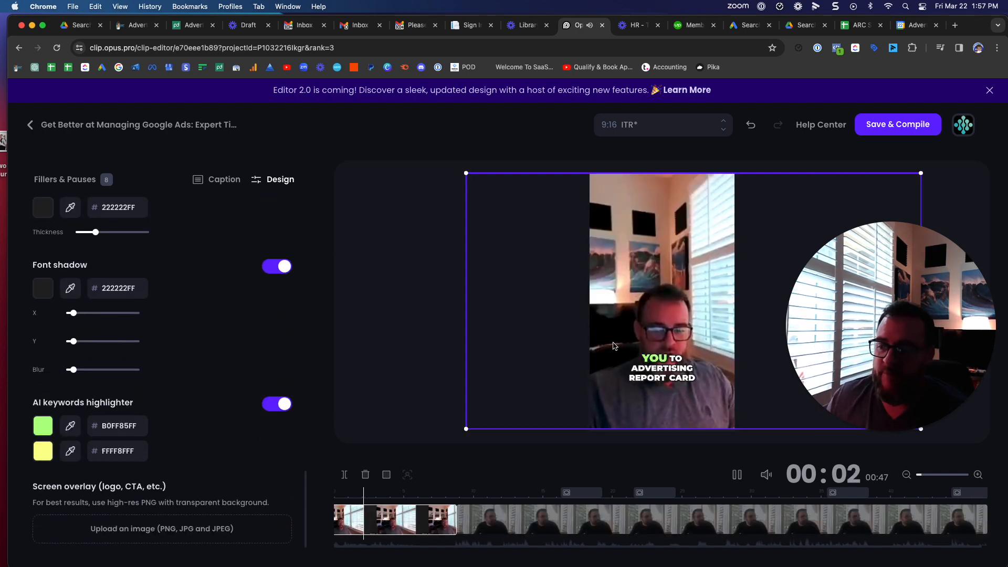
click(740, 475)
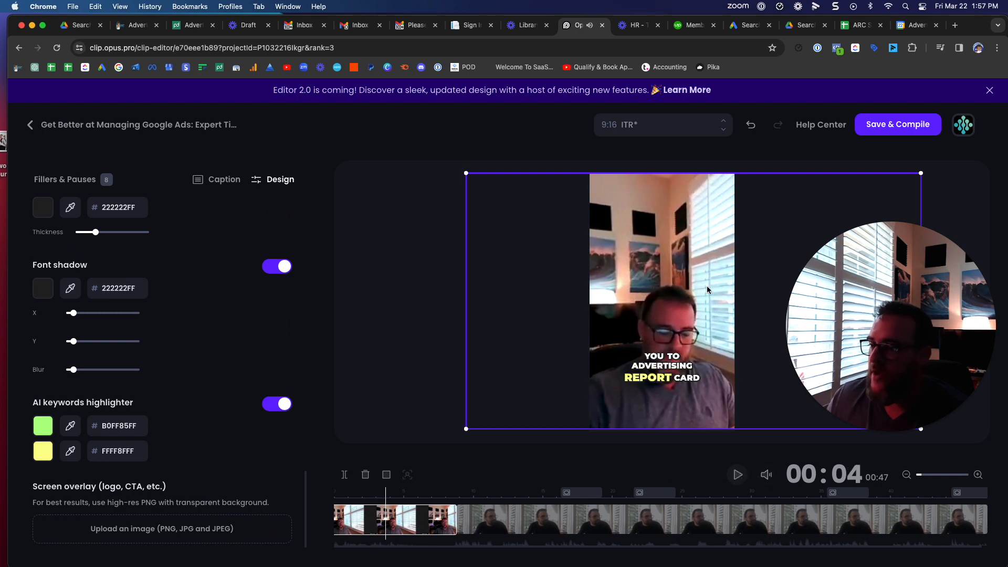
Step: Open the caption transcript and view the replacement emoji choices for the soccer ball, closing the picker without choosing one
scroll(199, 262, up, 10)
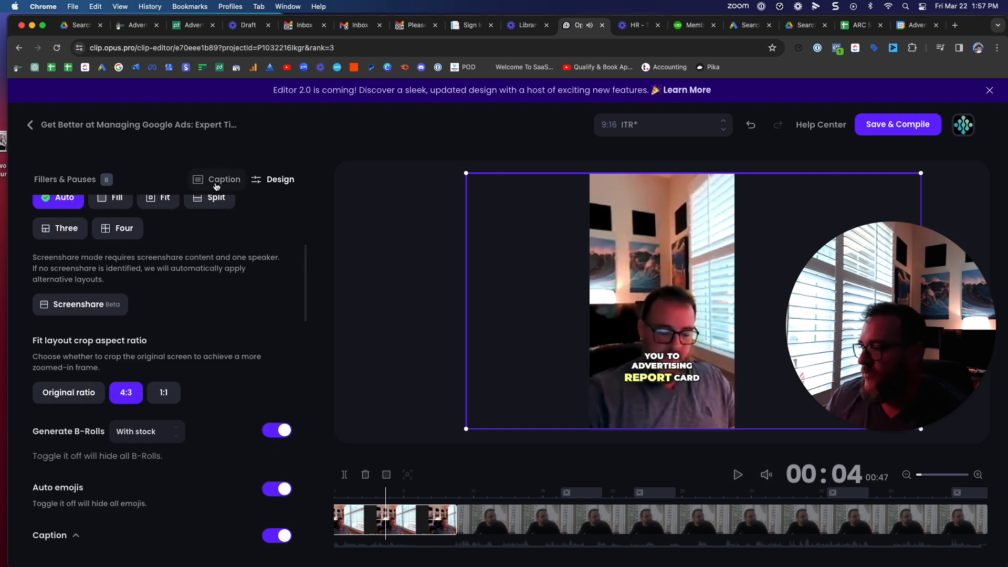
click(216, 185)
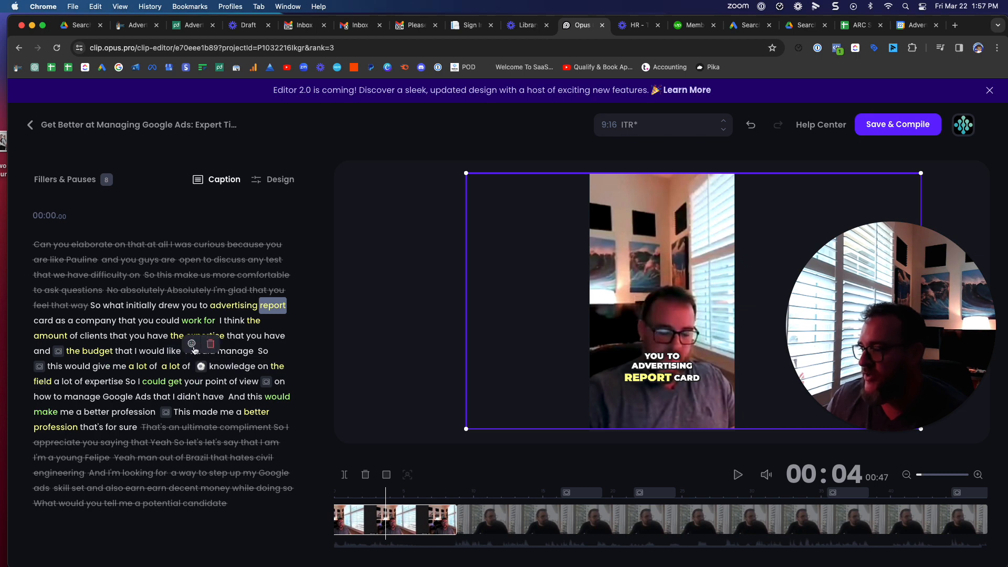
click(191, 345)
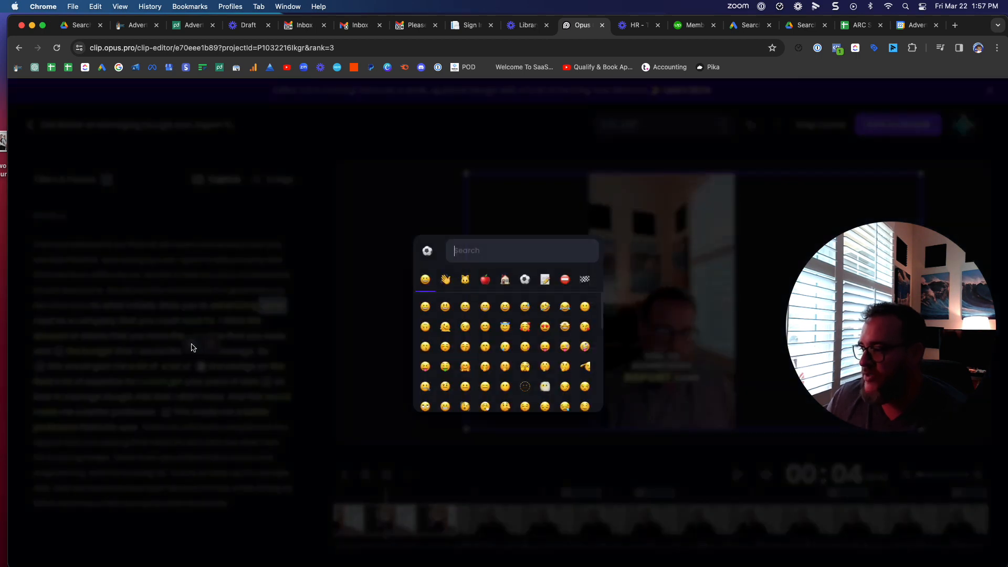
click(218, 309)
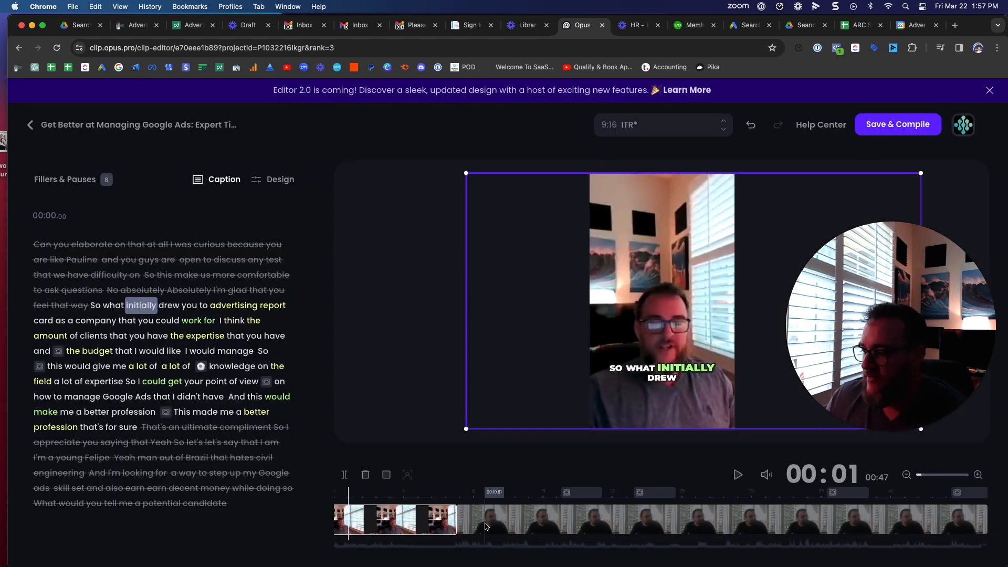
Step: Play the second scene to check the soccer ball emoji and the repeated phrase, inspecting the "knowledge acquisition" B-Roll along the way
click(468, 512)
key(space)
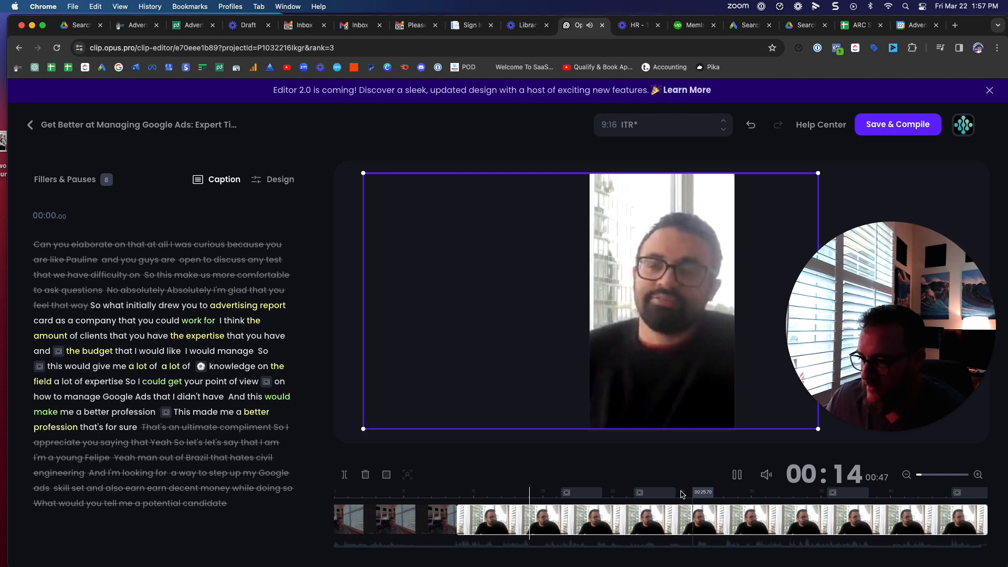
click(659, 494)
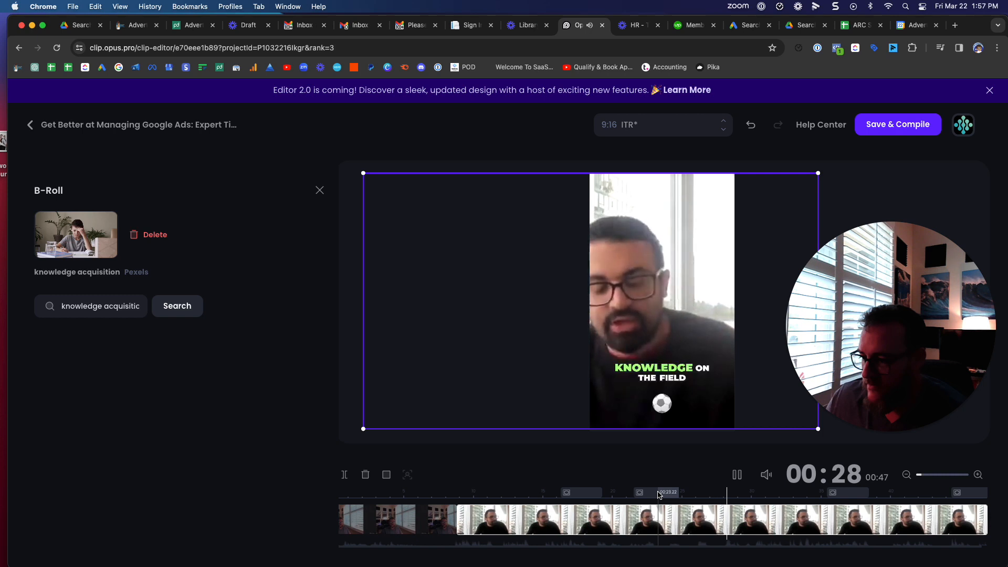
key(space)
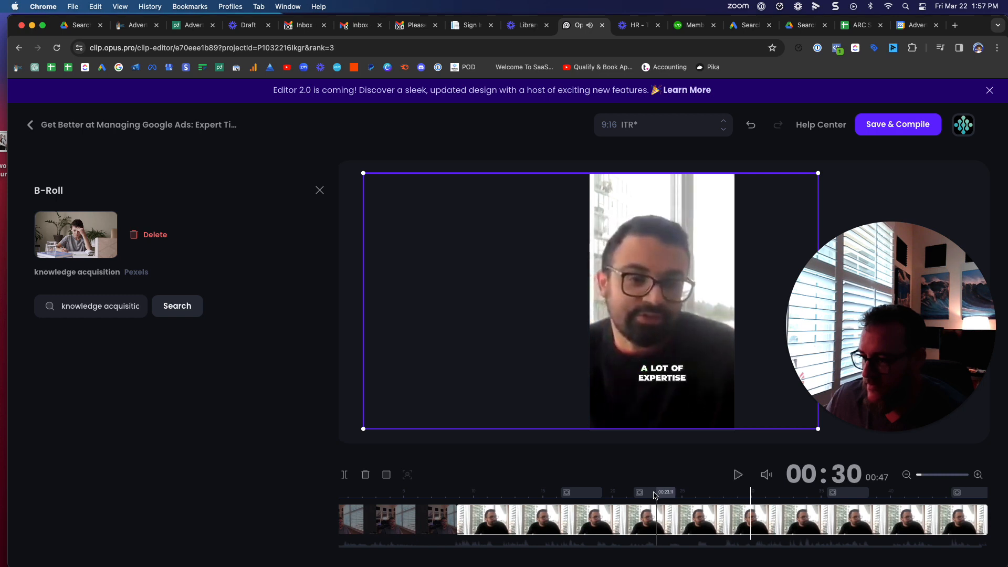
click(643, 495)
key(space)
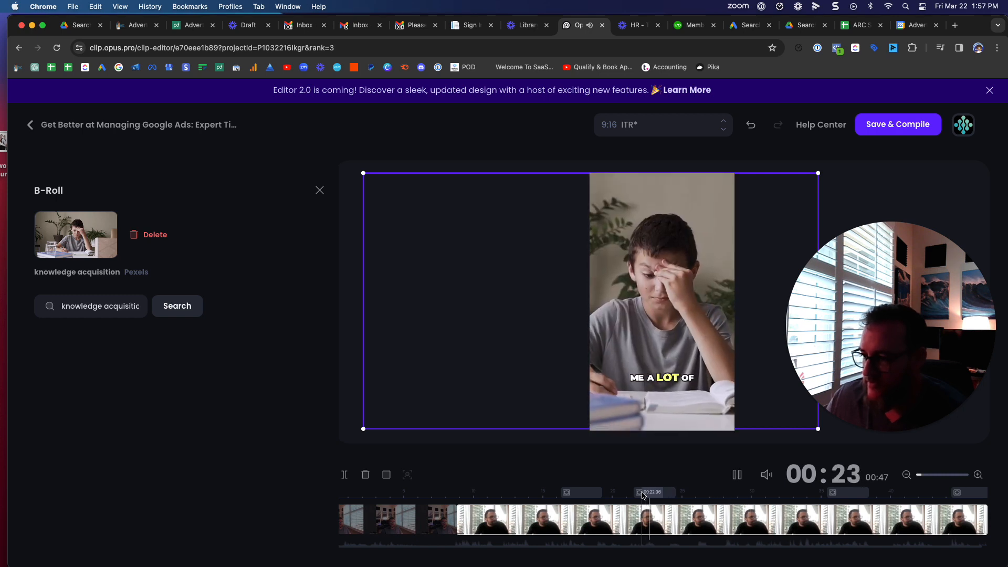
key(space)
click(645, 530)
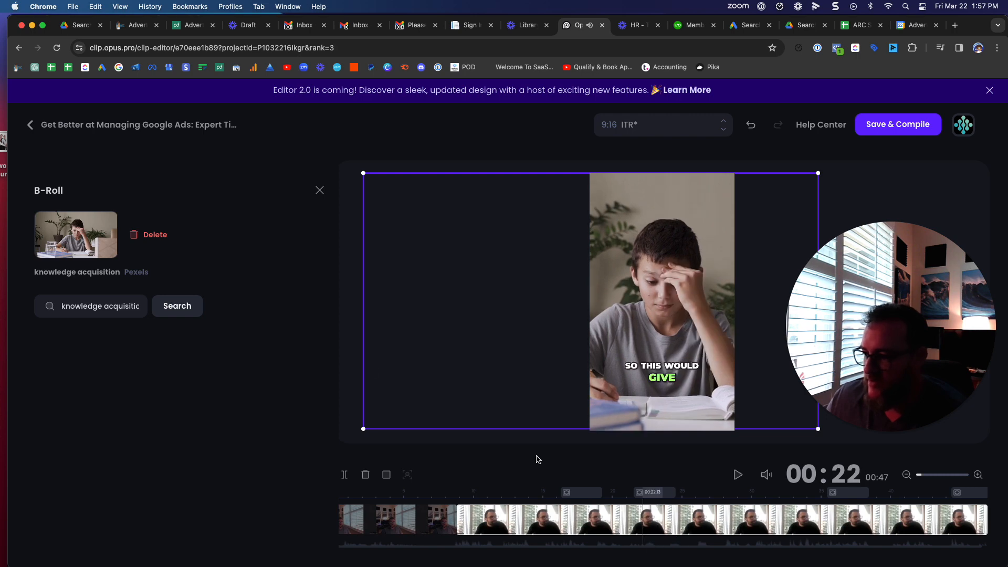
click(316, 191)
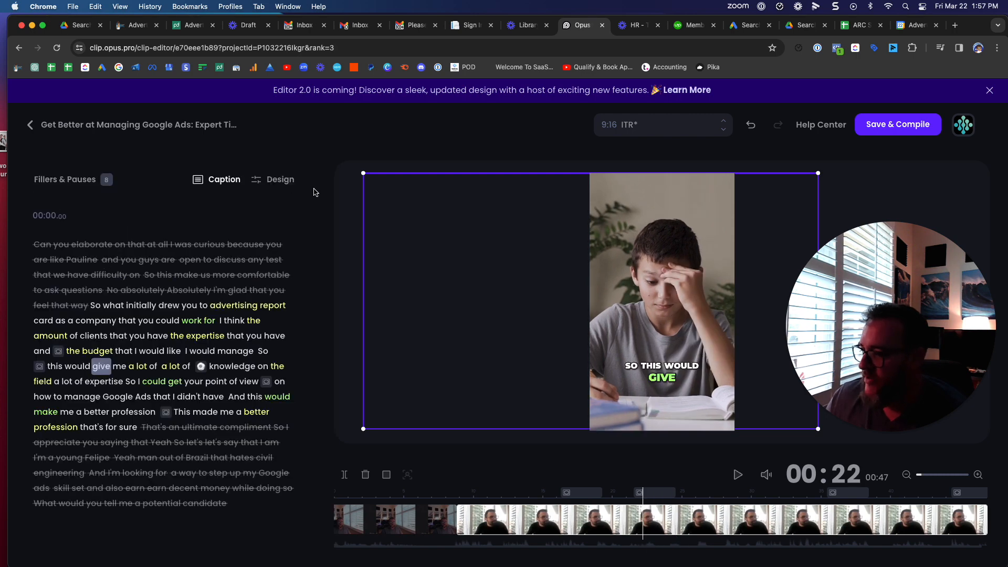
Step: Remove both the text and the audio of the second "a lot of" before "knowledge", and play the edited passage
click(143, 366)
click(131, 367)
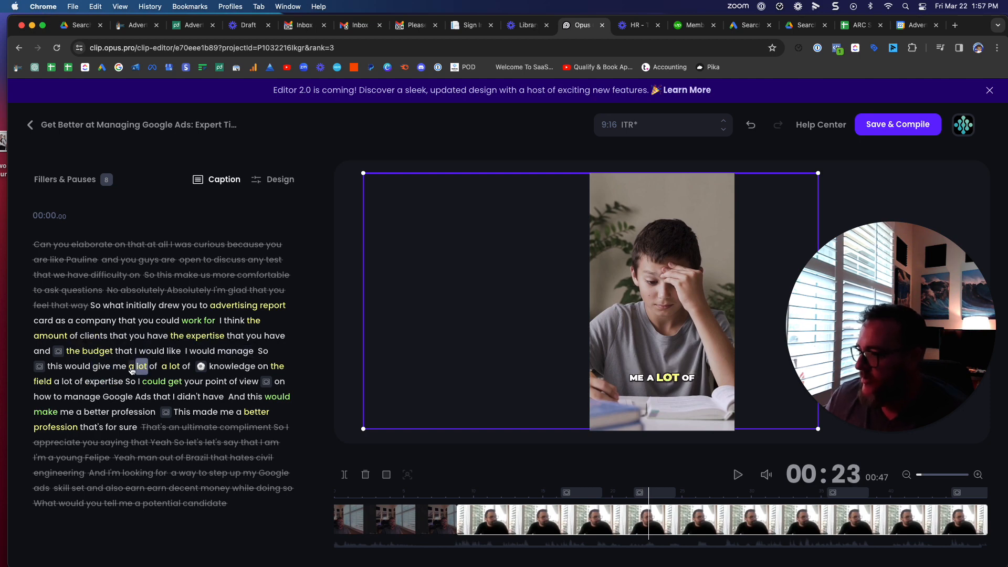
click(153, 367)
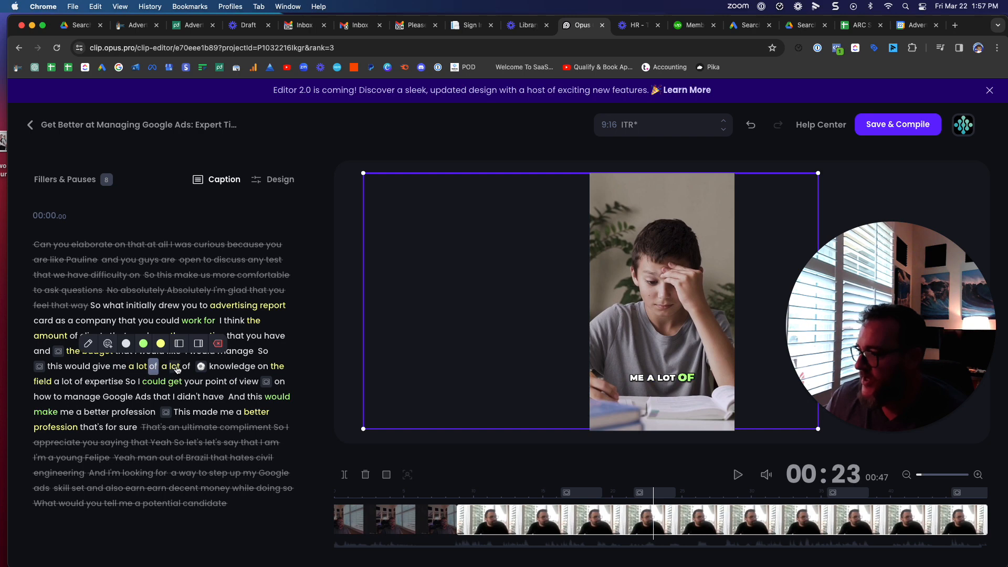
drag(163, 371, 188, 367)
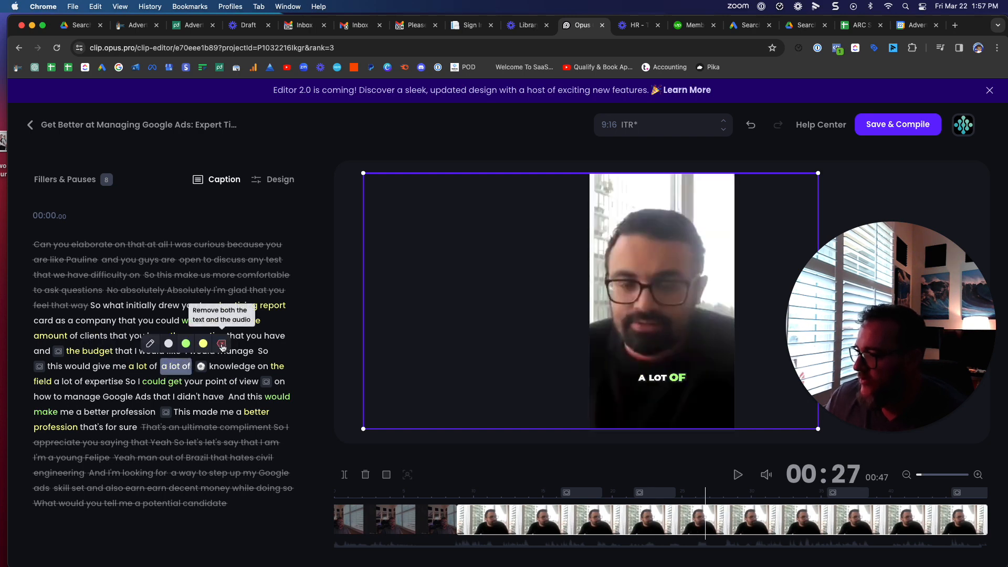
click(222, 345)
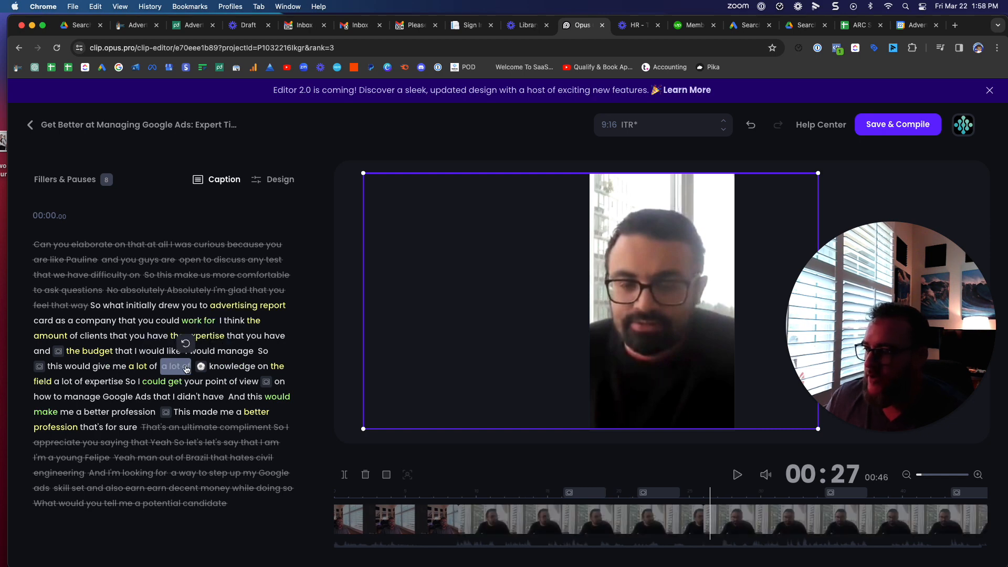
click(125, 372)
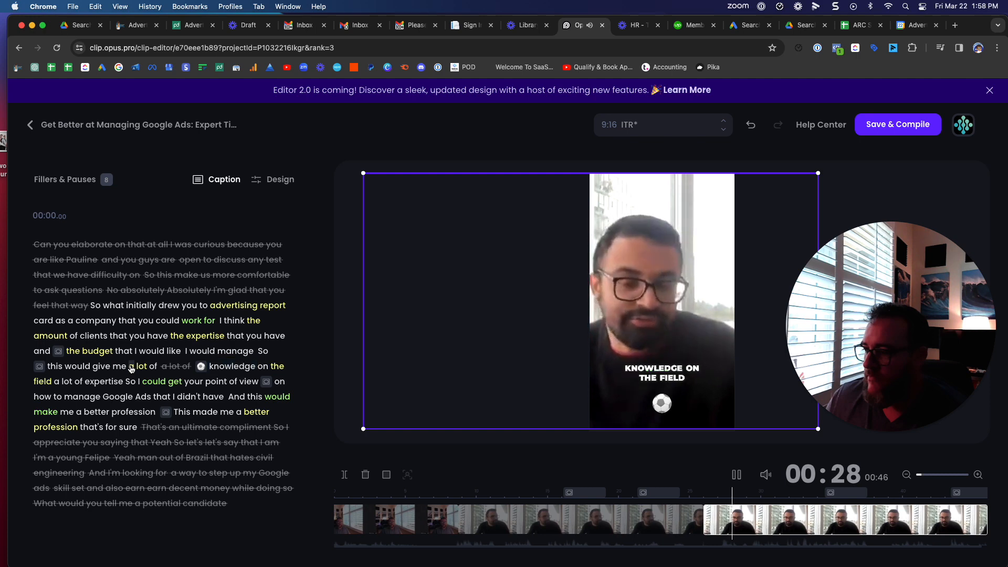
Step: Delete the soccer ball emoji before "knowledge" and recheck the passage around the removed "a lot of"
click(204, 369)
click(203, 367)
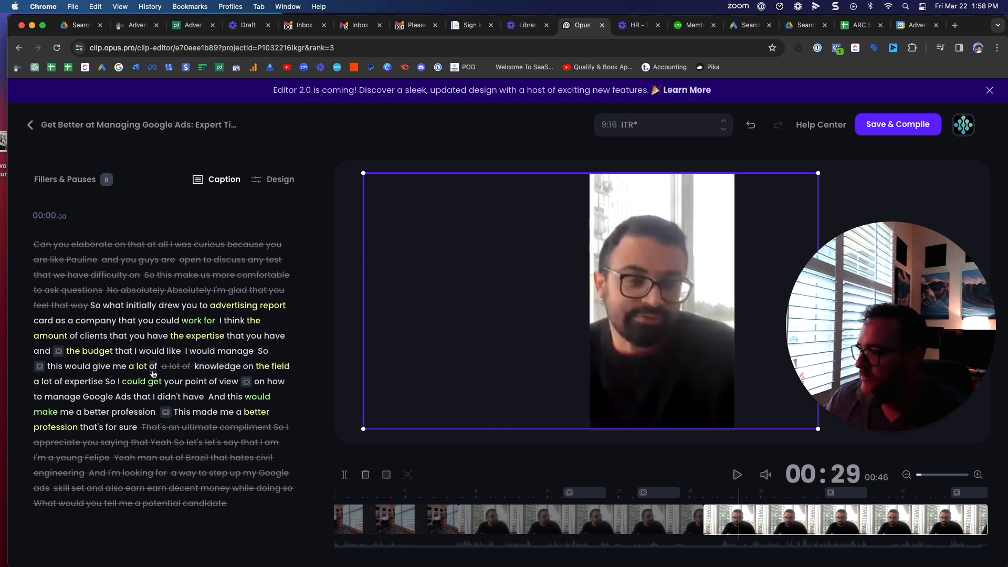
click(120, 371)
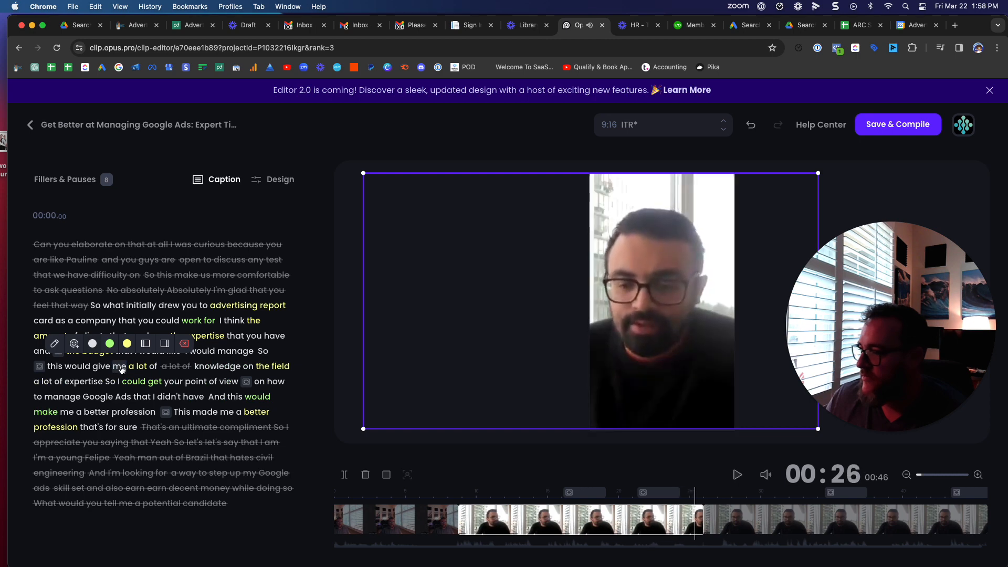
click(175, 369)
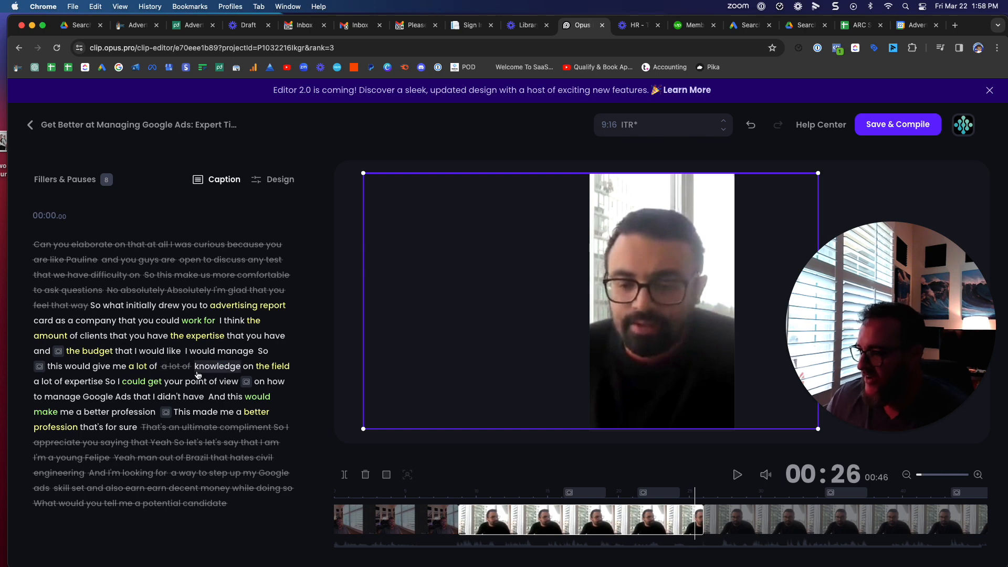
Step: Undo the emoji deletion and the removal of the second "a lot of", and delete only the soccer ball emoji again
key(super+z)
key(super+z)
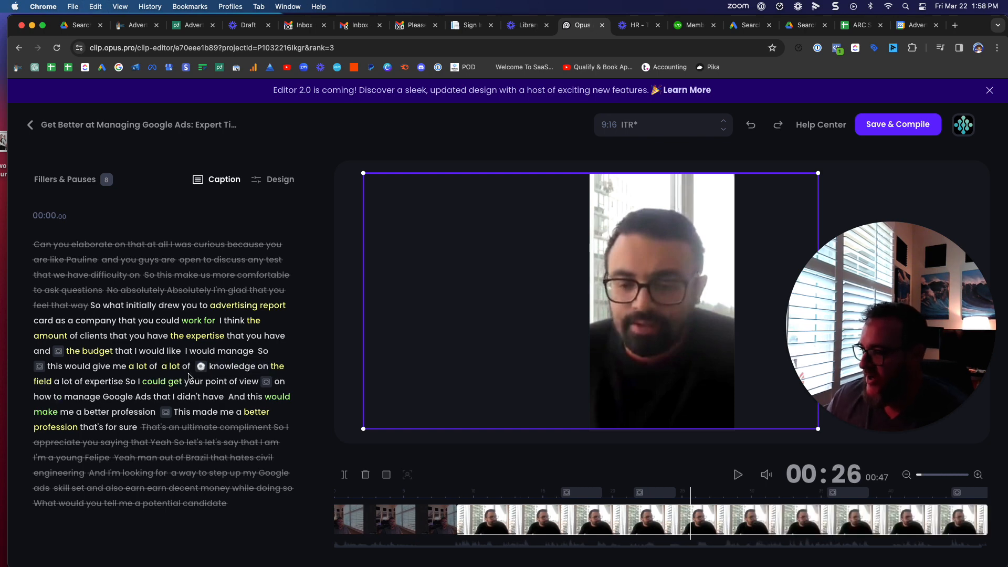
click(201, 368)
click(210, 345)
Step: Remove both the text and the audio of the first "a lot of" after "give me", and play the passage from "me"
click(138, 367)
click(154, 367)
drag(147, 370, 128, 369)
click(107, 371)
click(133, 370)
drag(131, 369, 157, 369)
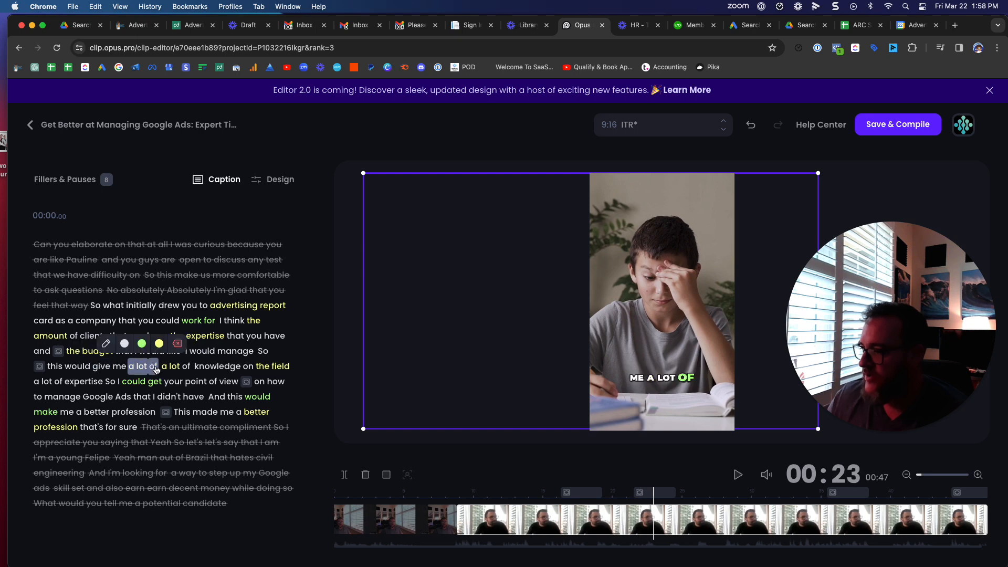
click(177, 344)
click(116, 369)
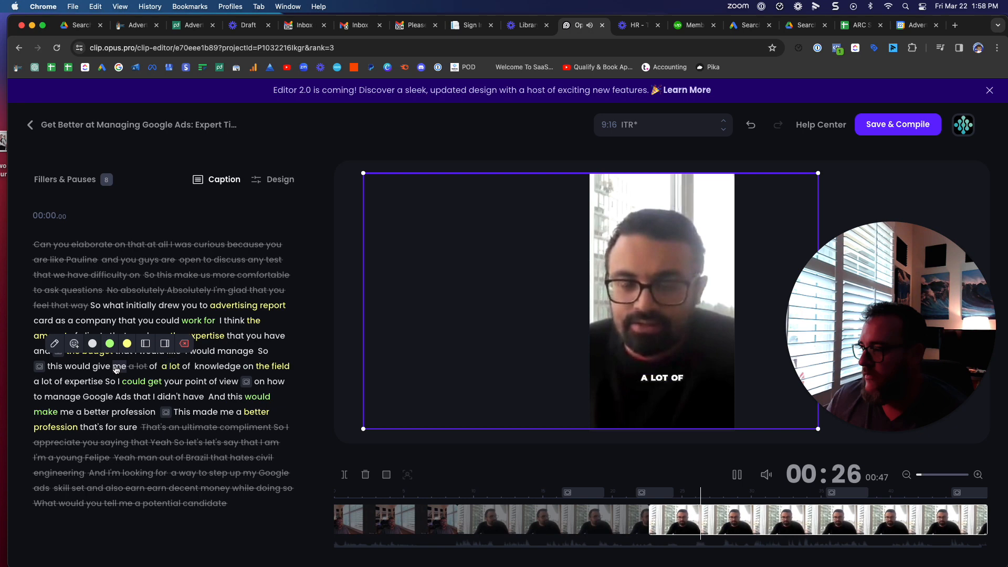
click(152, 366)
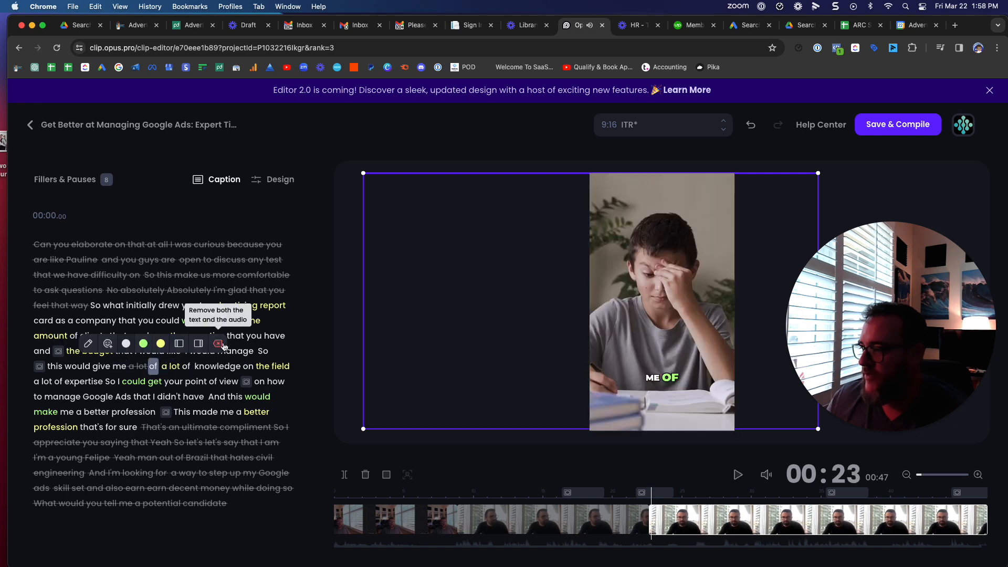
click(223, 345)
click(118, 367)
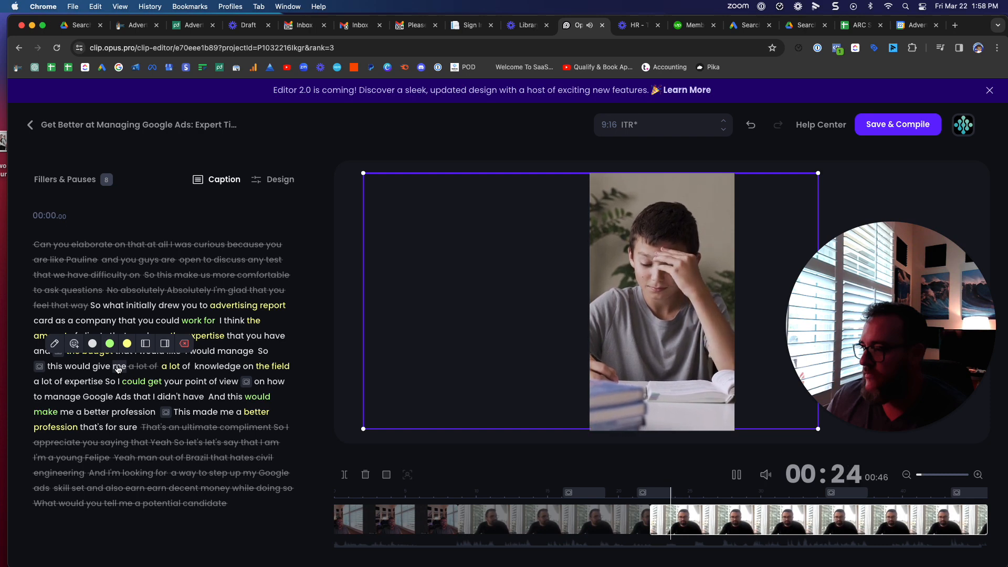
Step: Remove both the text and the audio of the remaining "a lot of" before "knowledge", and play the passage to check the cut
click(164, 370)
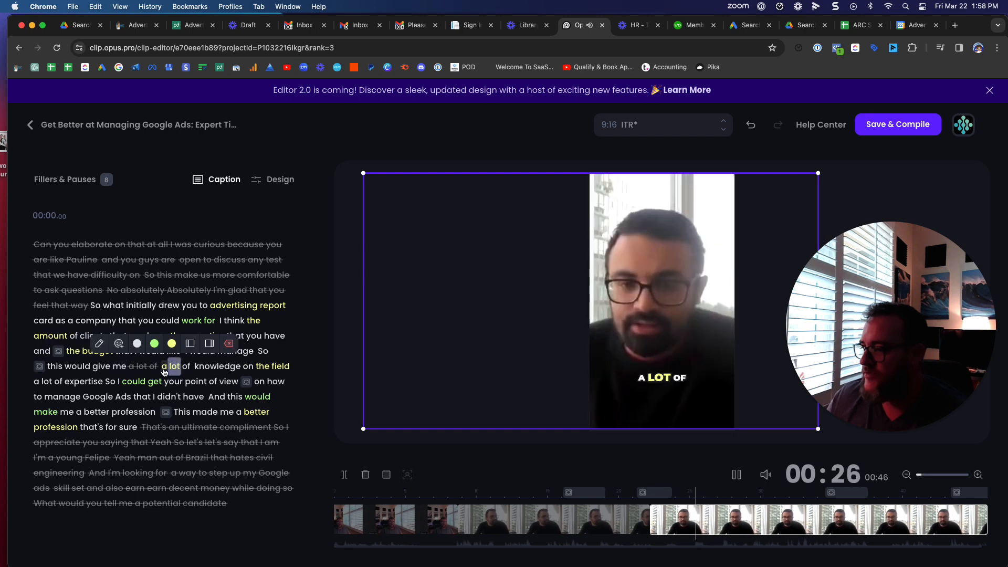
click(231, 344)
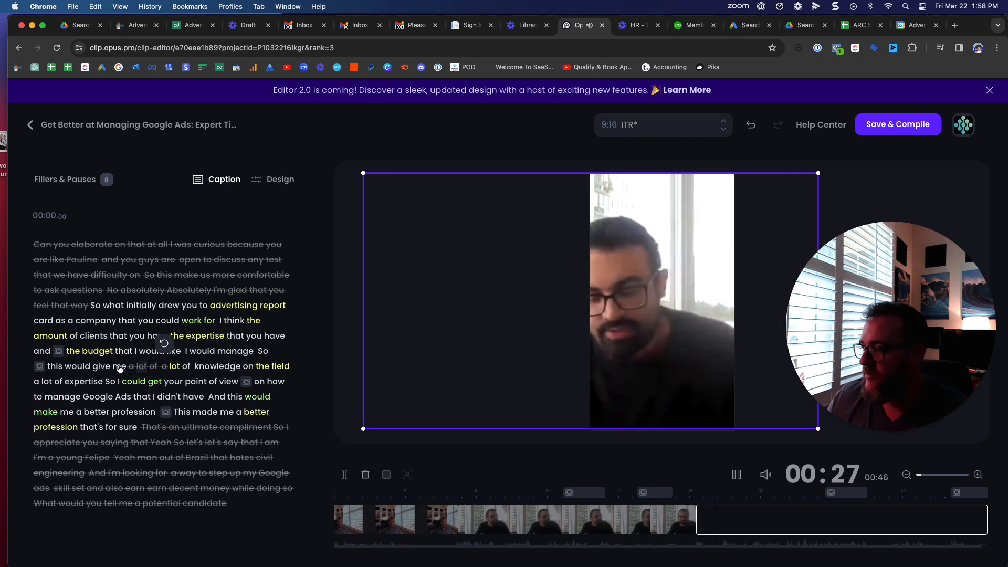
click(120, 367)
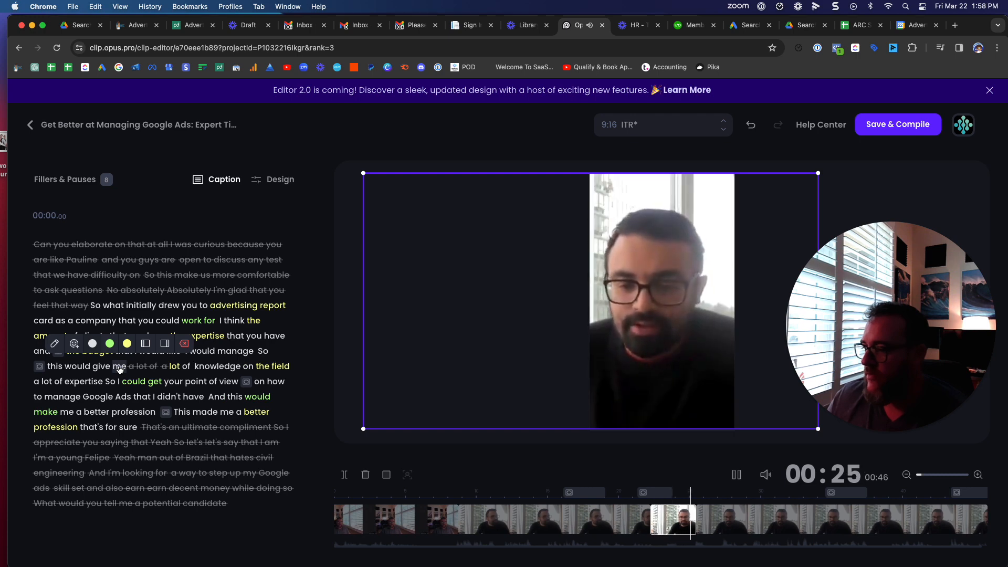
key(space)
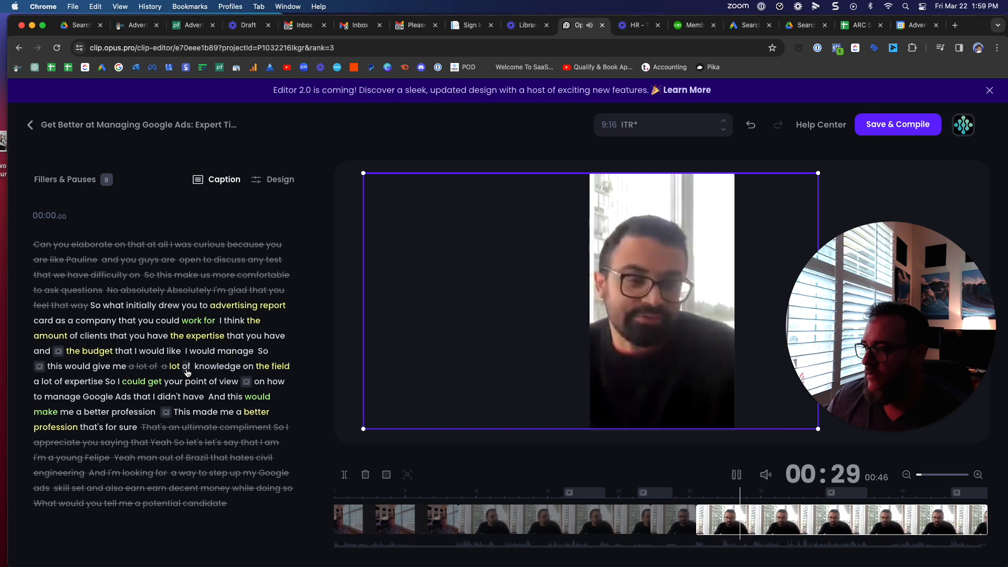
drag(177, 371, 189, 367)
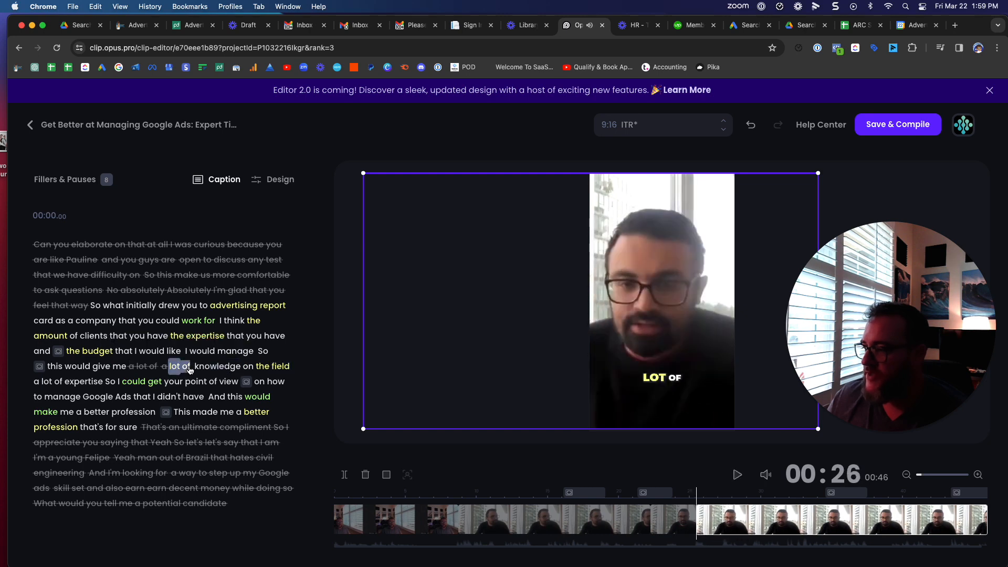
click(221, 346)
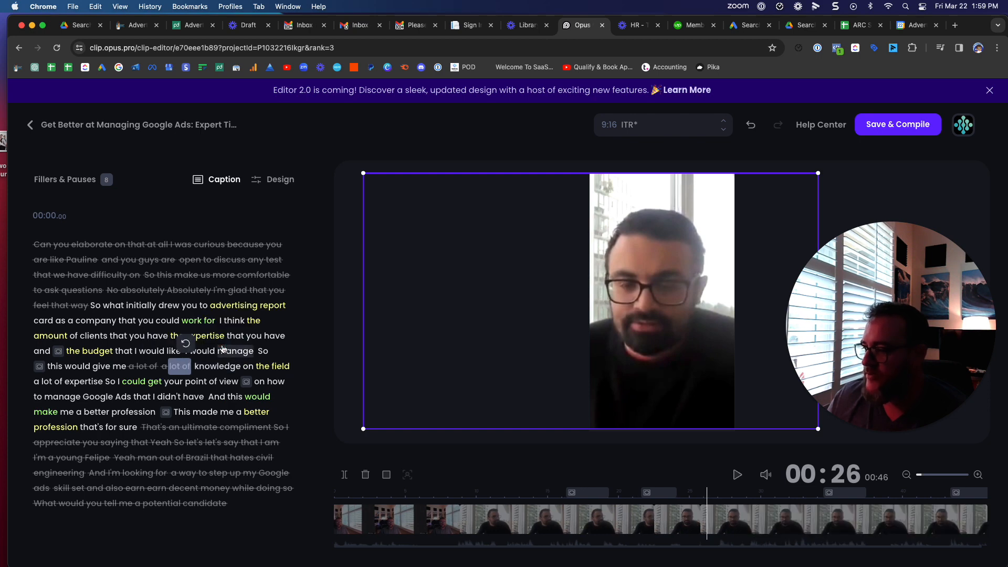
click(87, 371)
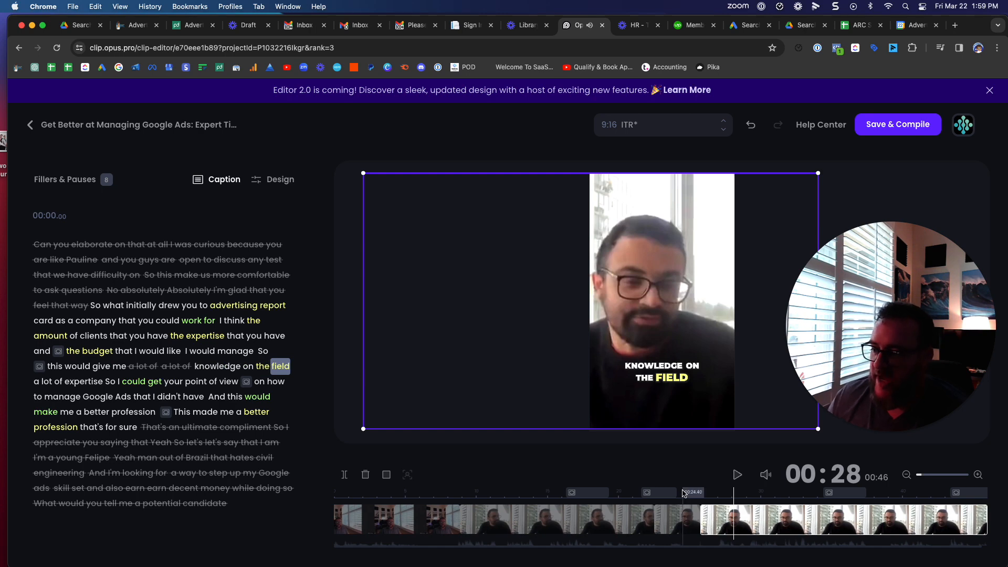
click(631, 492)
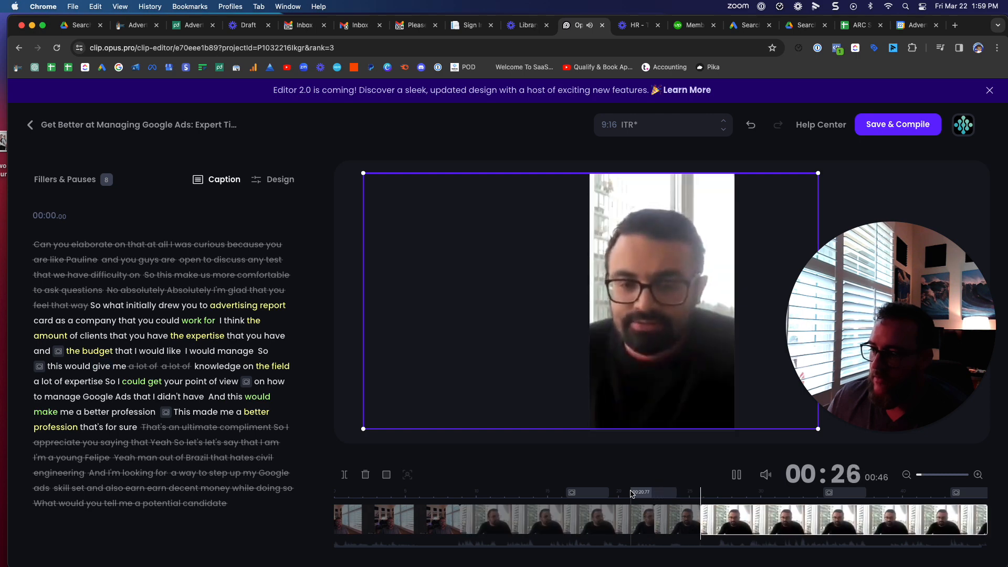
key(space)
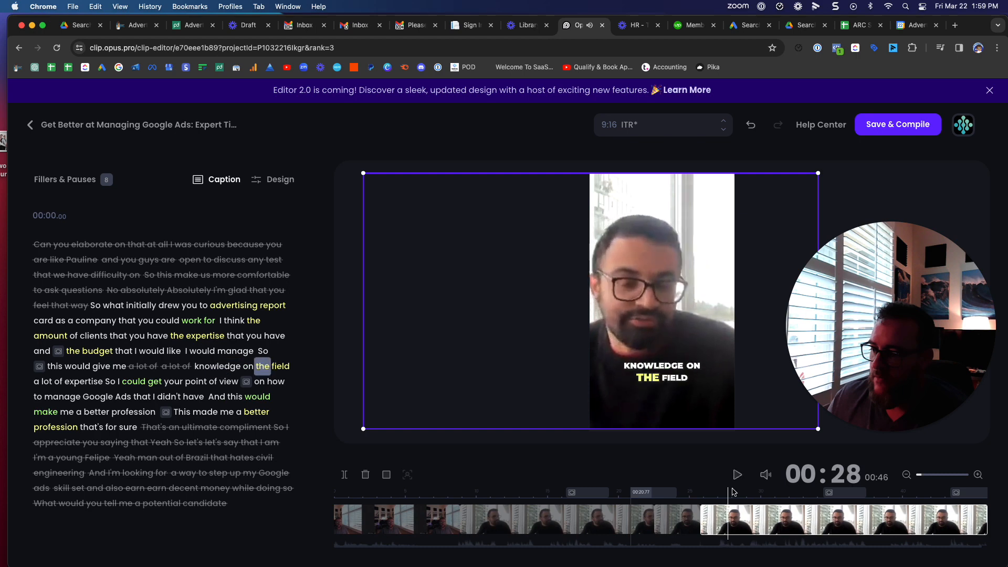
Step: Delete the short scene at 00:24 between "give me" and "knowledge on the field", and play across the cut
click(681, 525)
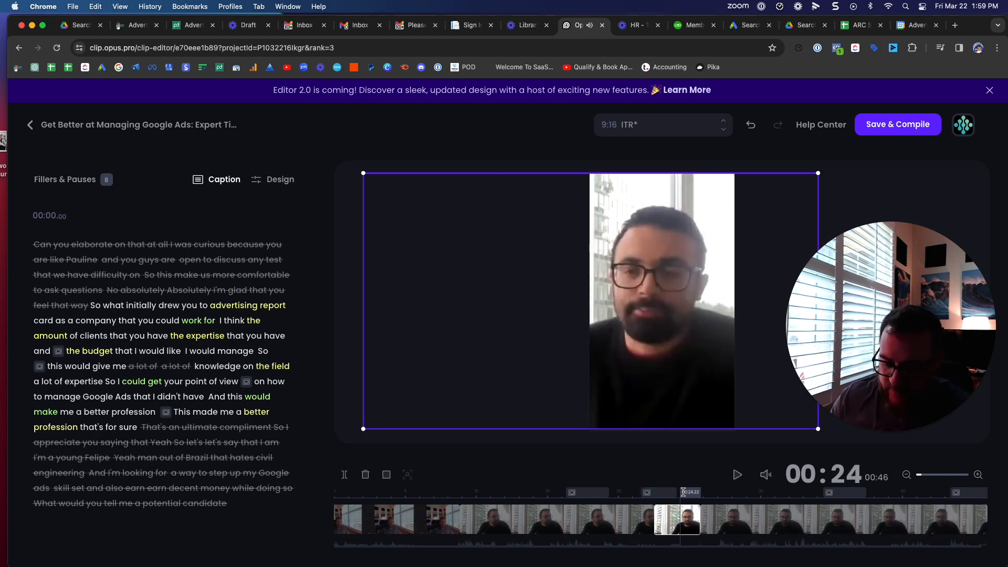
key(Delete)
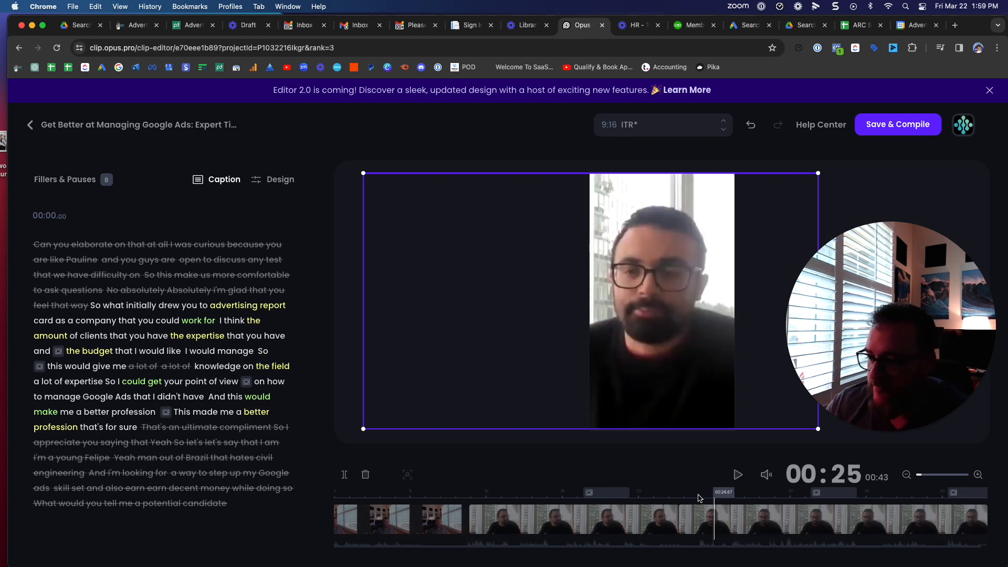
click(674, 521)
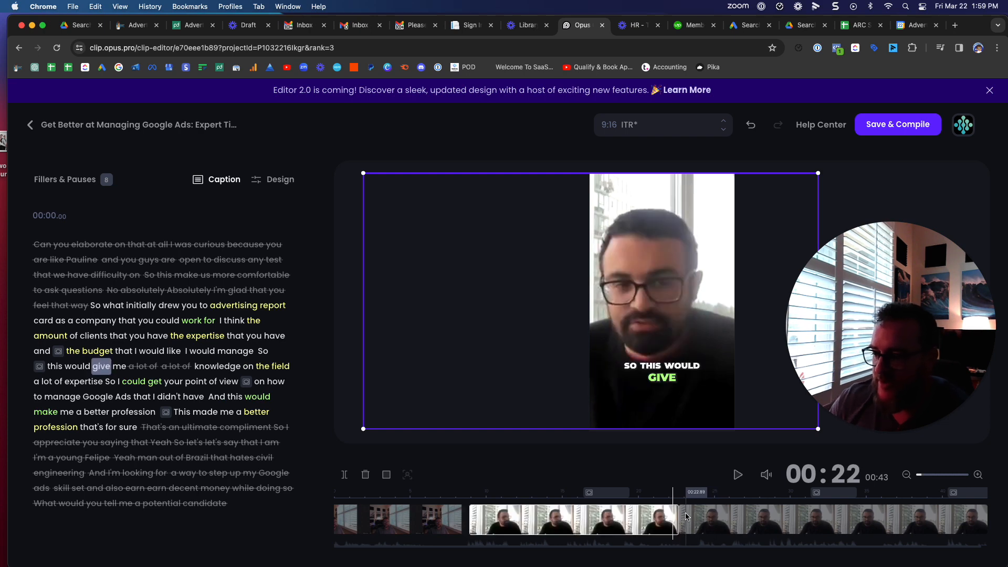
key(space)
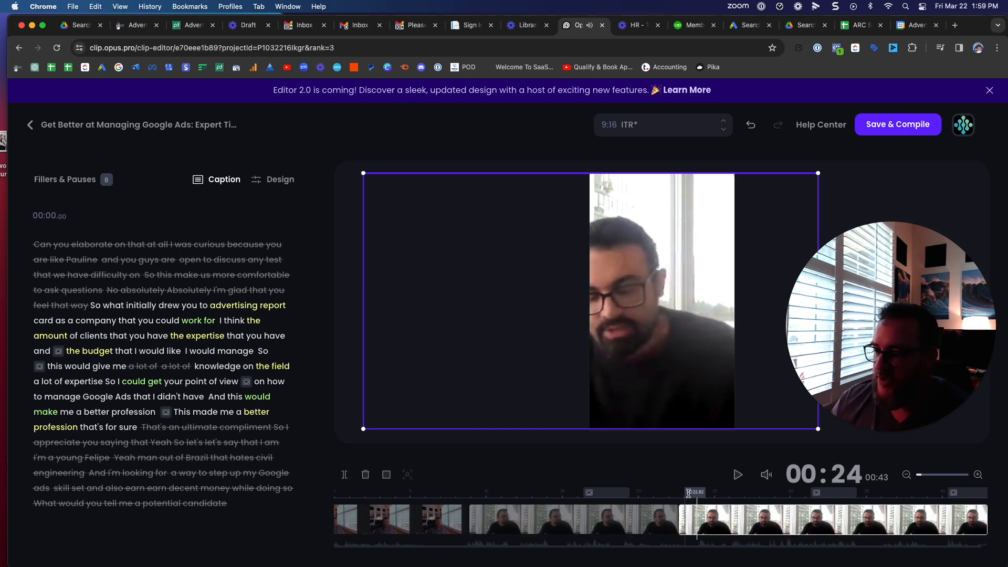
Step: Split the clip at 00:23 before "knowledge", delete the short piece ahead of the split, and play from 00:20
click(678, 497)
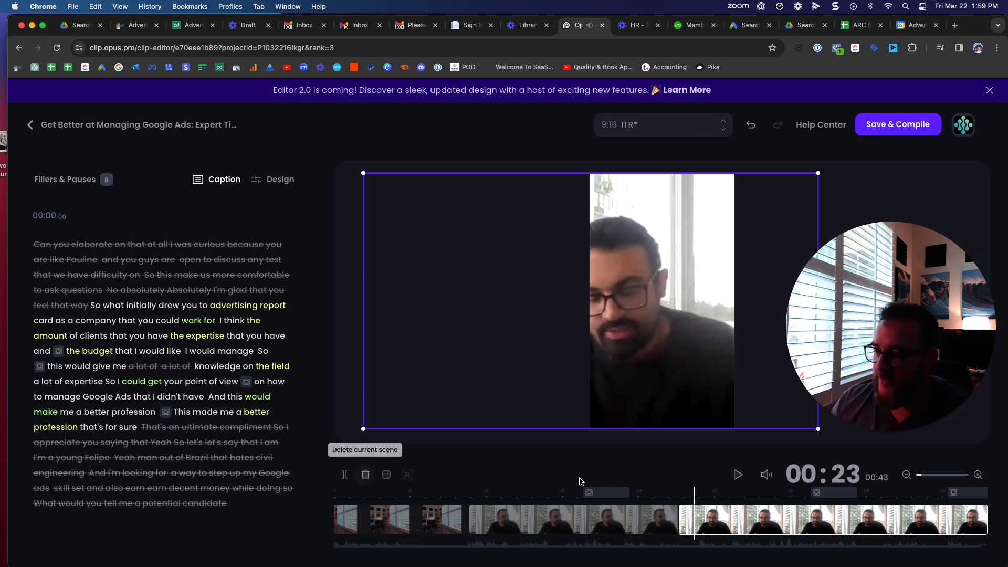
click(344, 476)
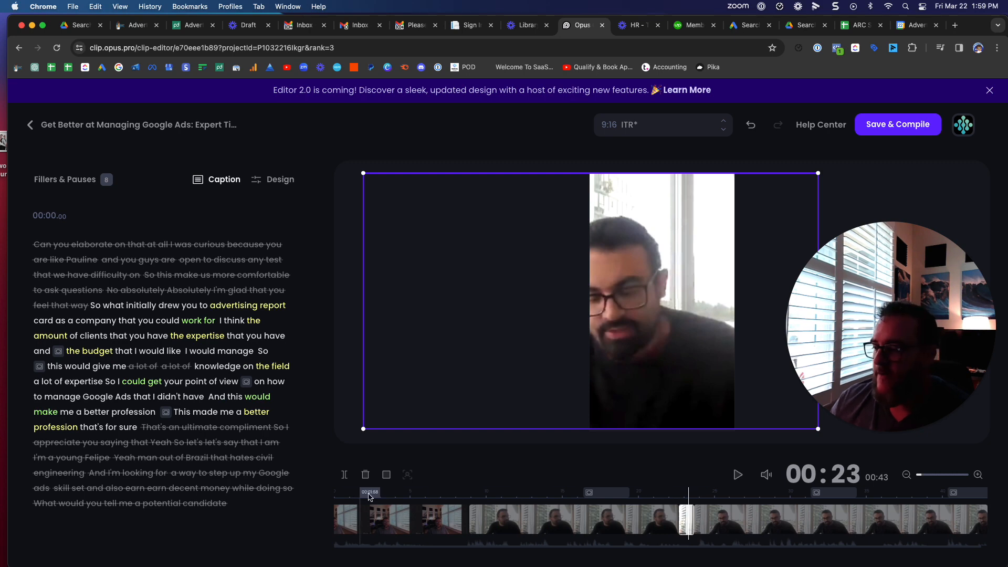
key(Delete)
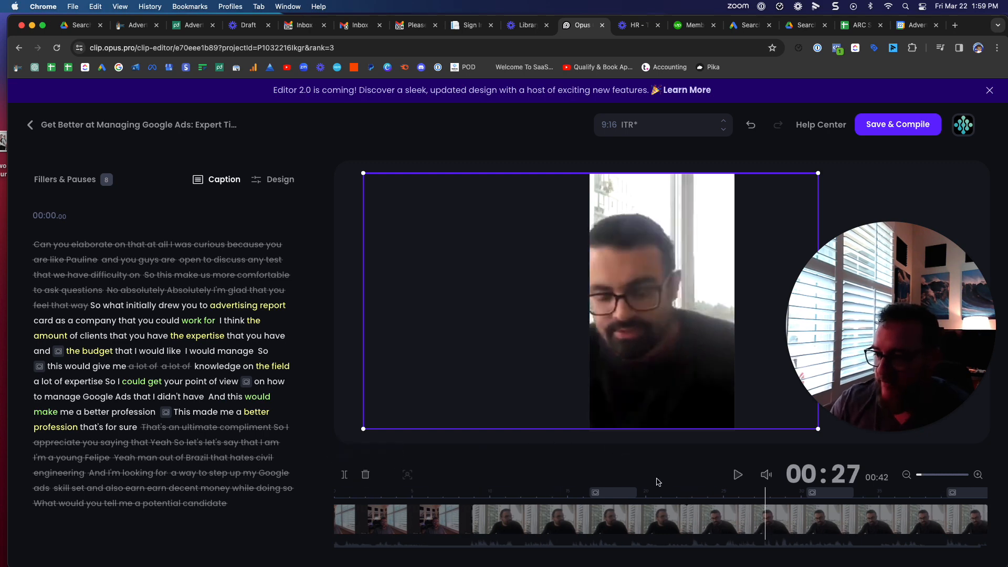
click(655, 494)
key(space)
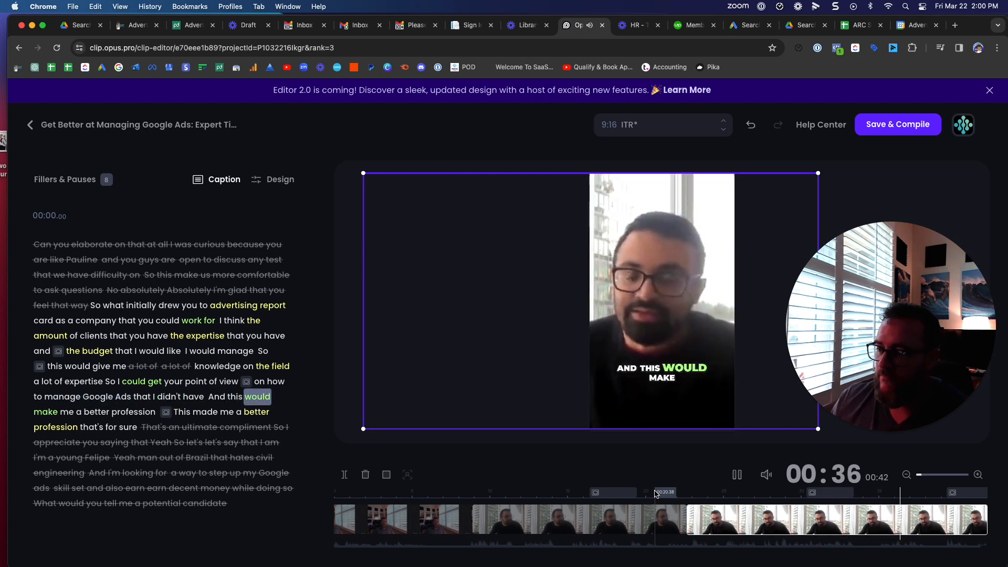
Step: Split the clip at 00:33 and 00:34 before "And this would", delete the piece between the splits, and play on from 00:29
key(space)
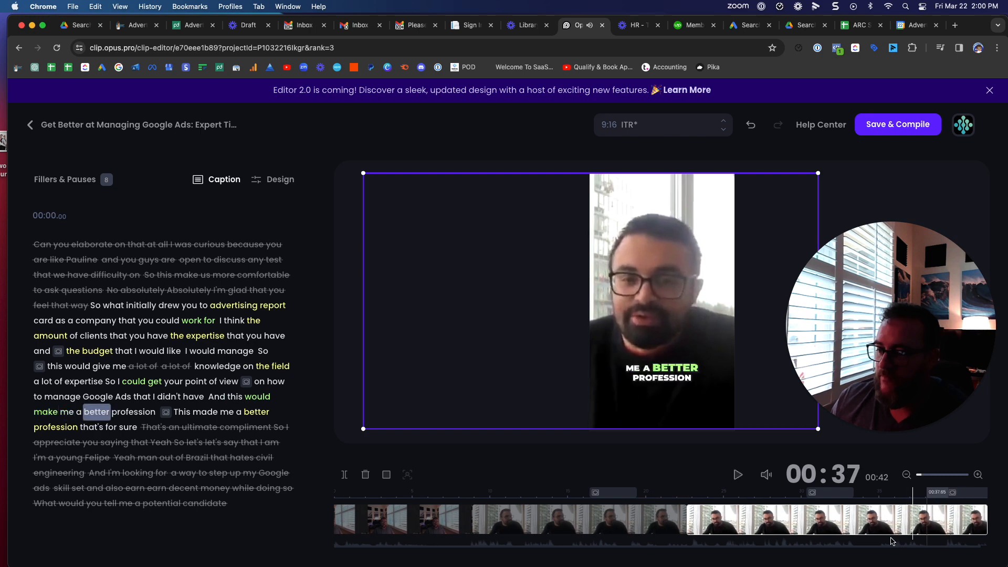
click(859, 497)
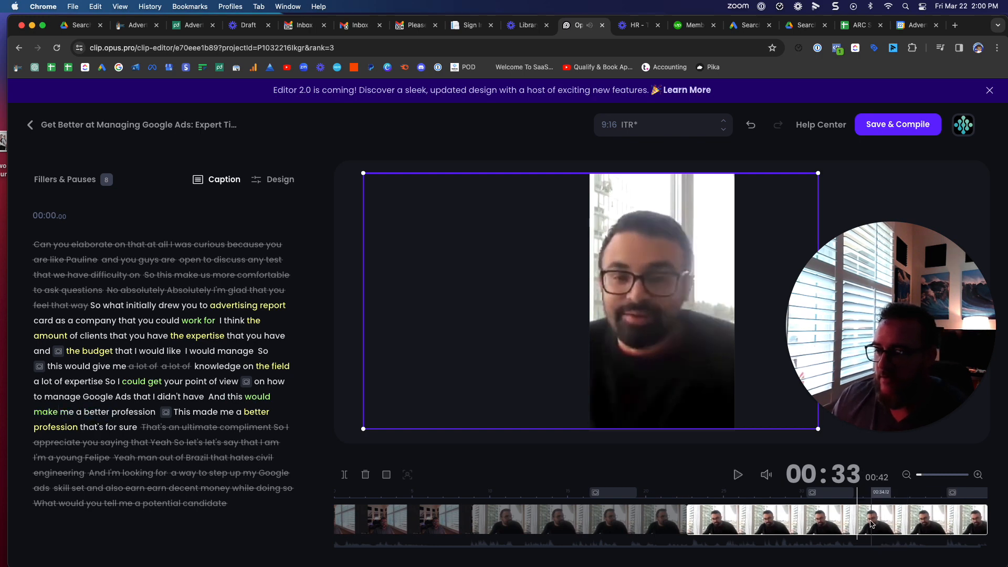
click(344, 474)
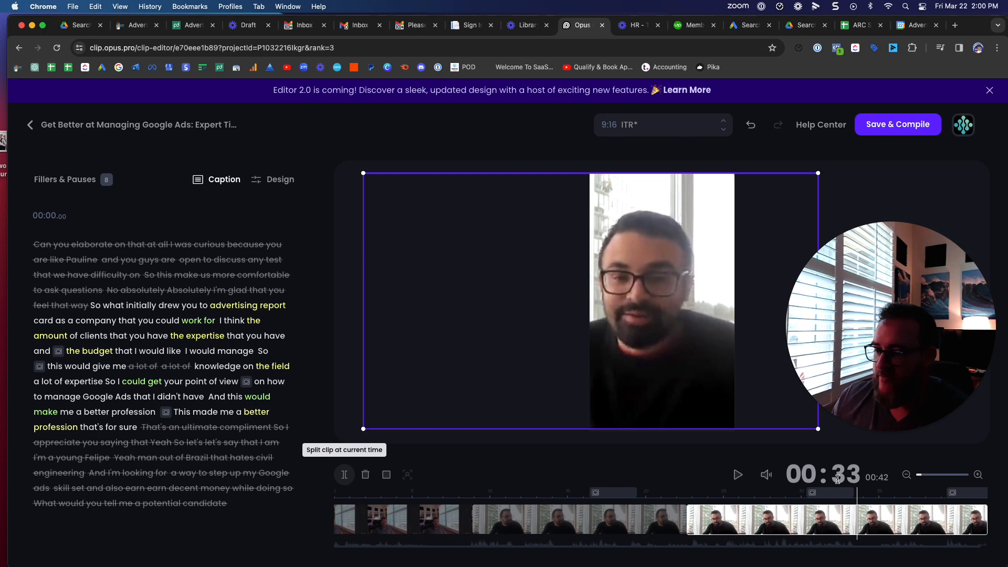
click(893, 510)
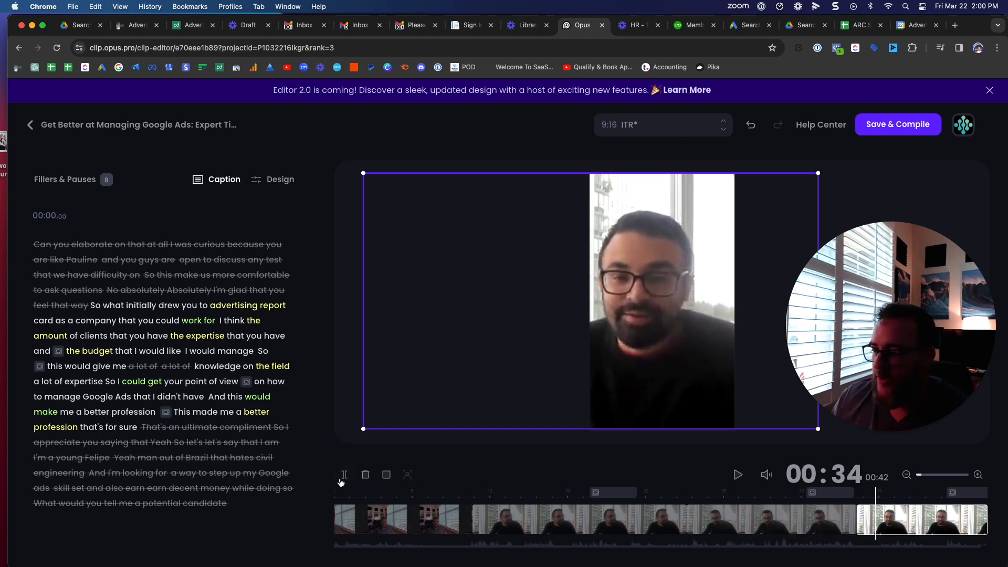
click(345, 475)
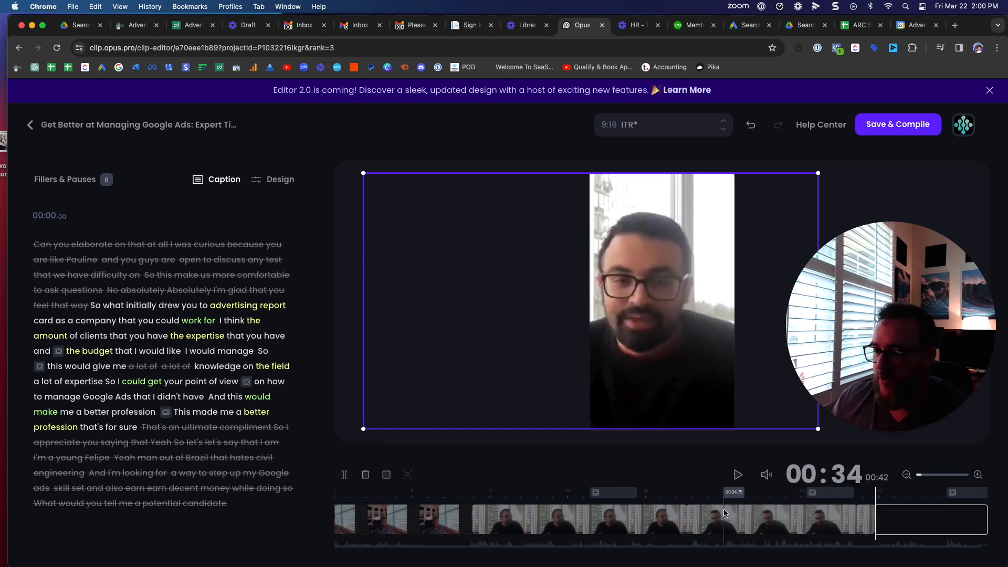
click(866, 520)
key(Delete)
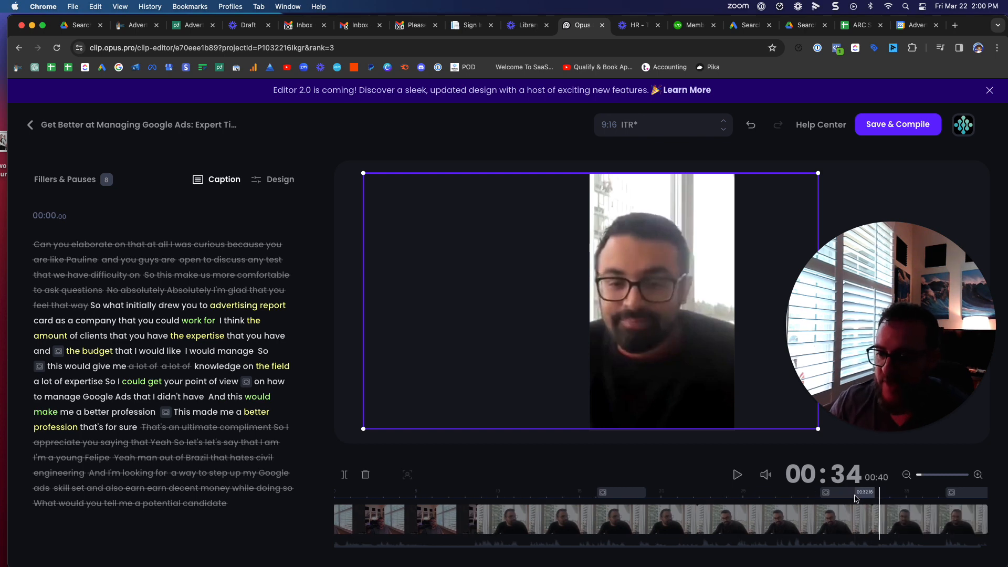
click(855, 496)
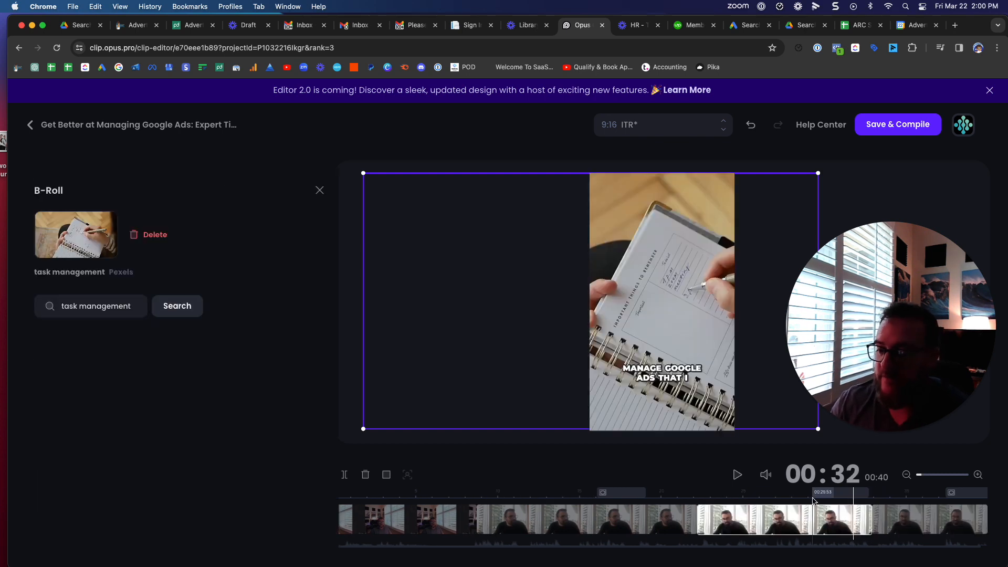
click(813, 500)
key(space)
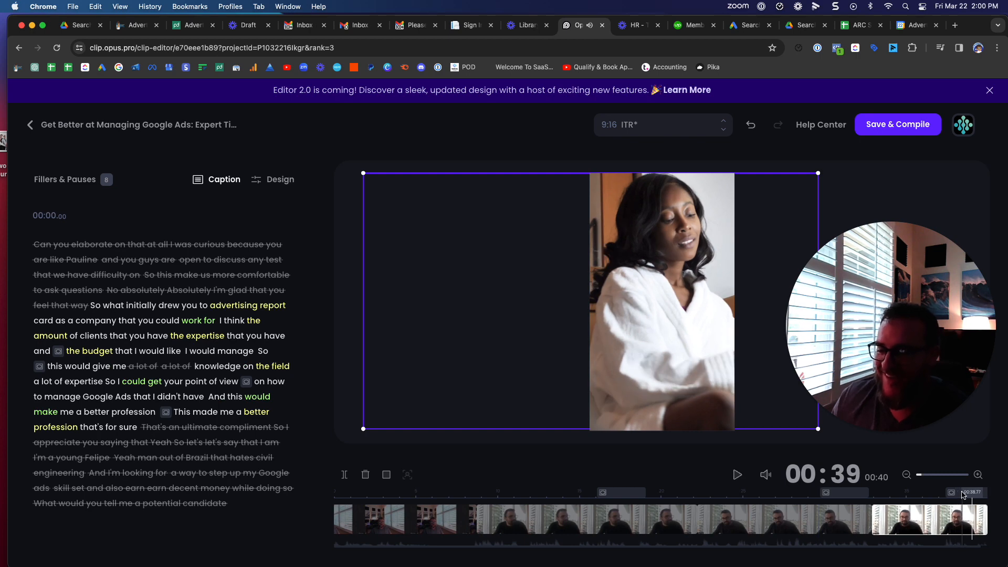
Step: Replace the "task management" B-Roll near 00:30 with the white Google search page footage from a search for "google ads"
click(828, 496)
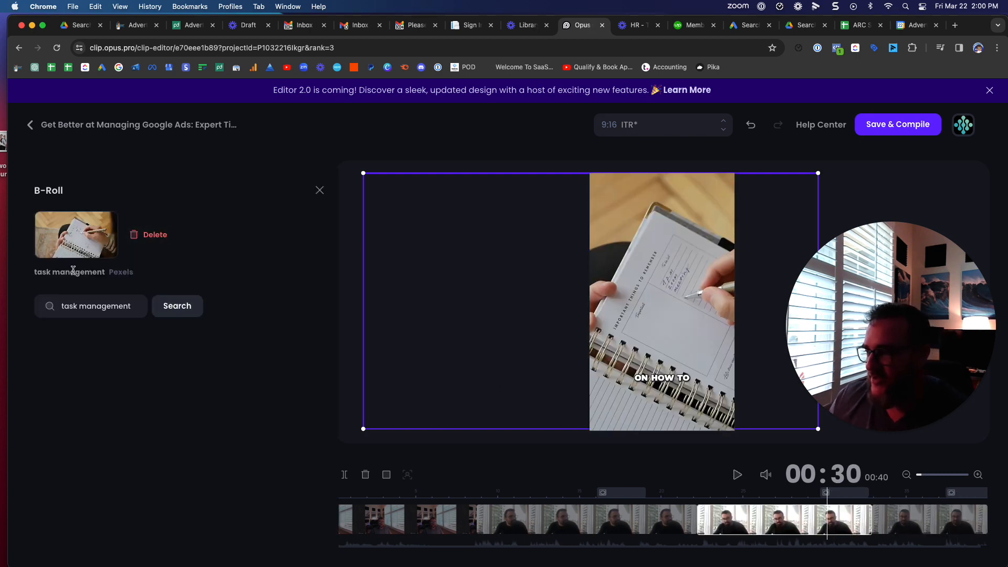
click(79, 306)
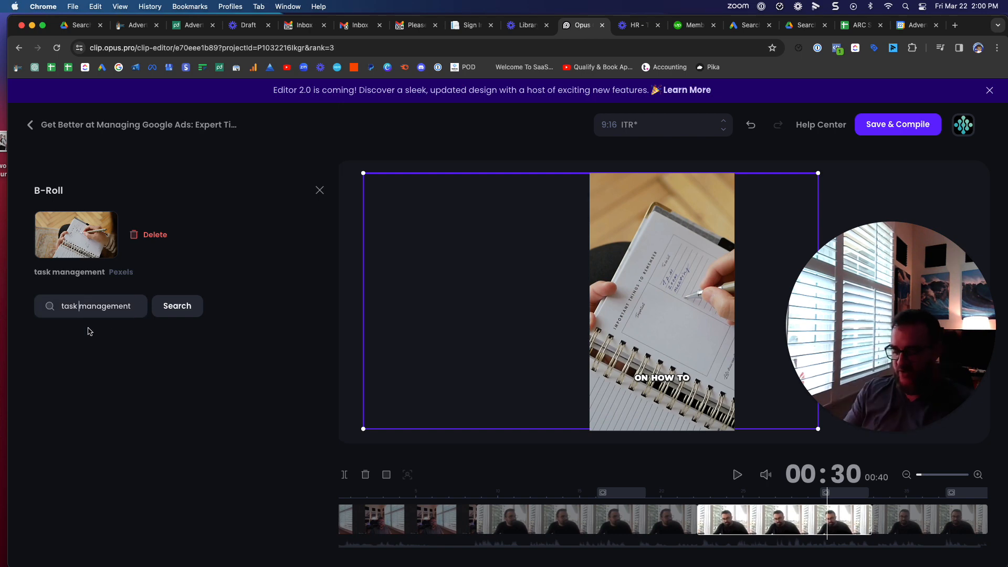
text(goo)
key(super+a)
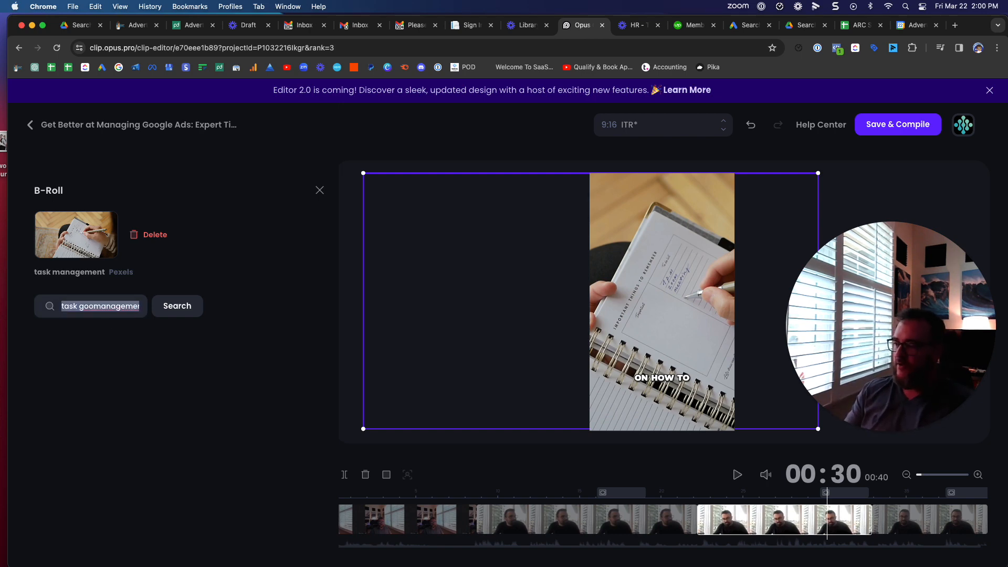
text(google ads)
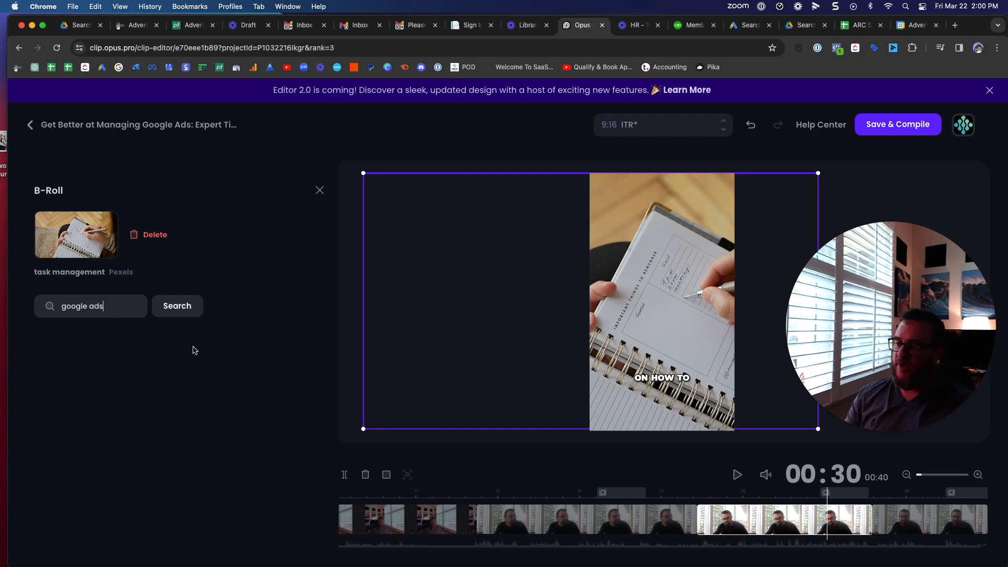
click(169, 314)
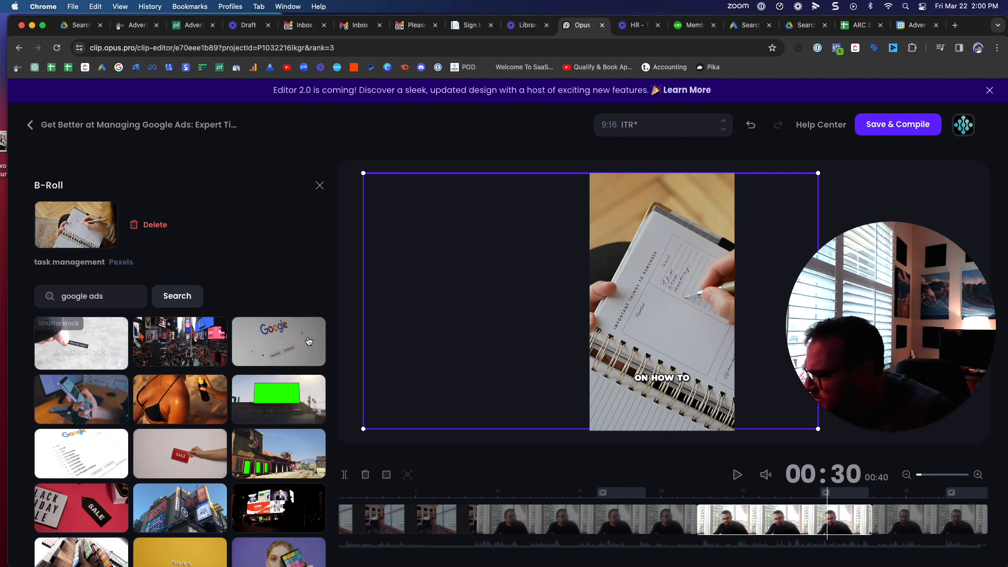
click(103, 455)
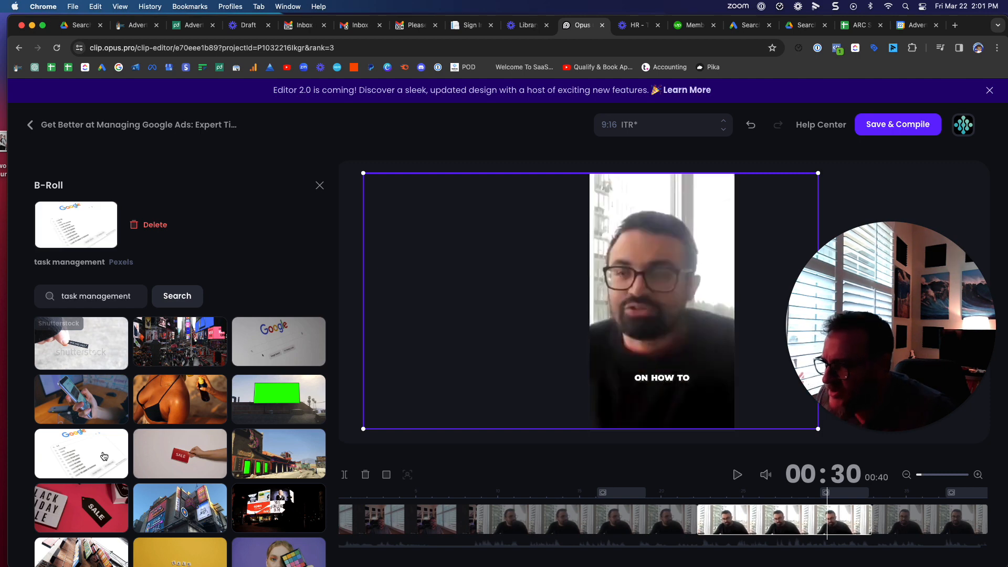
Step: Play the clip from about 00:29 to 00:39 to check the Google footage and the following scene
scroll(105, 456, down, 2)
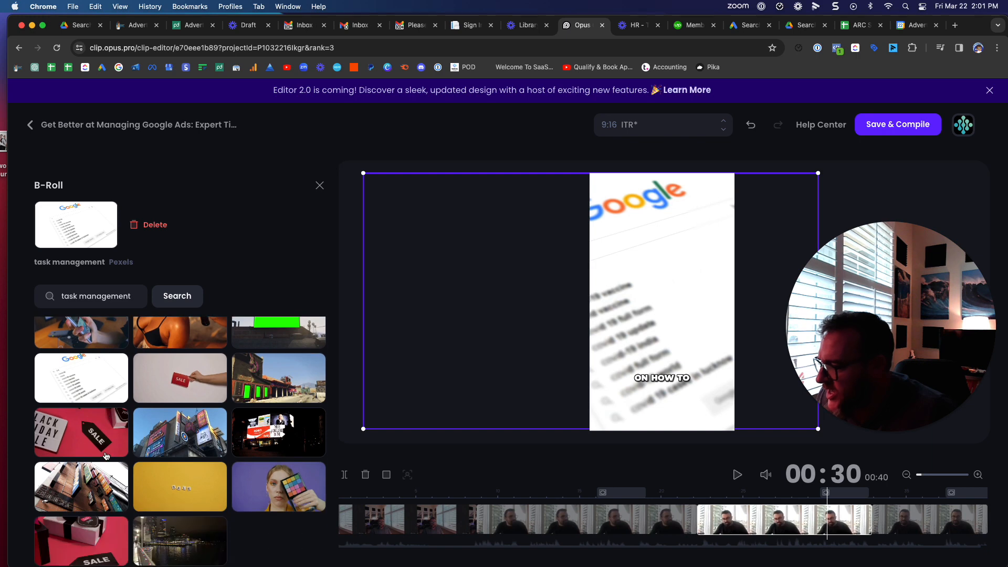
scroll(106, 456, up, 2)
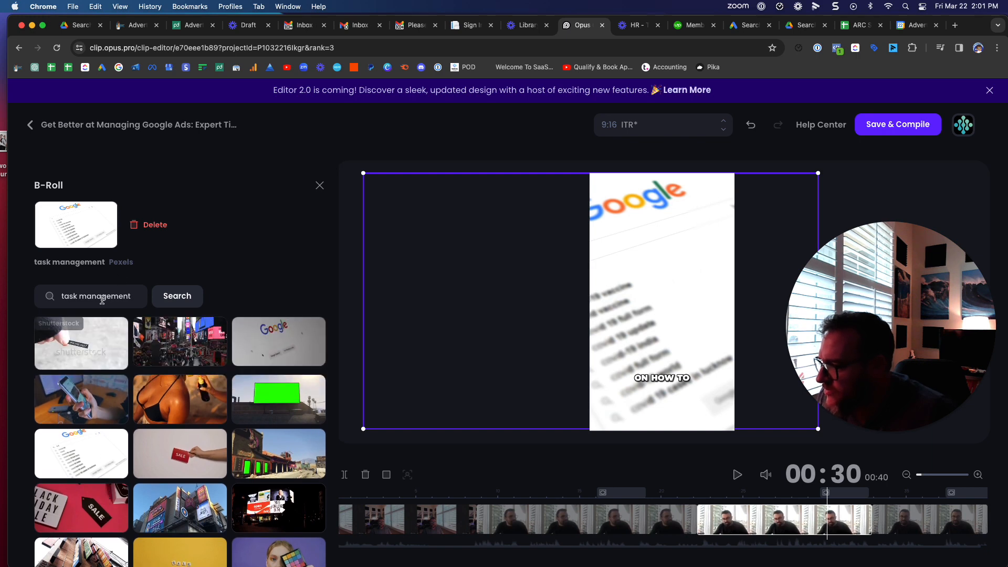
click(800, 496)
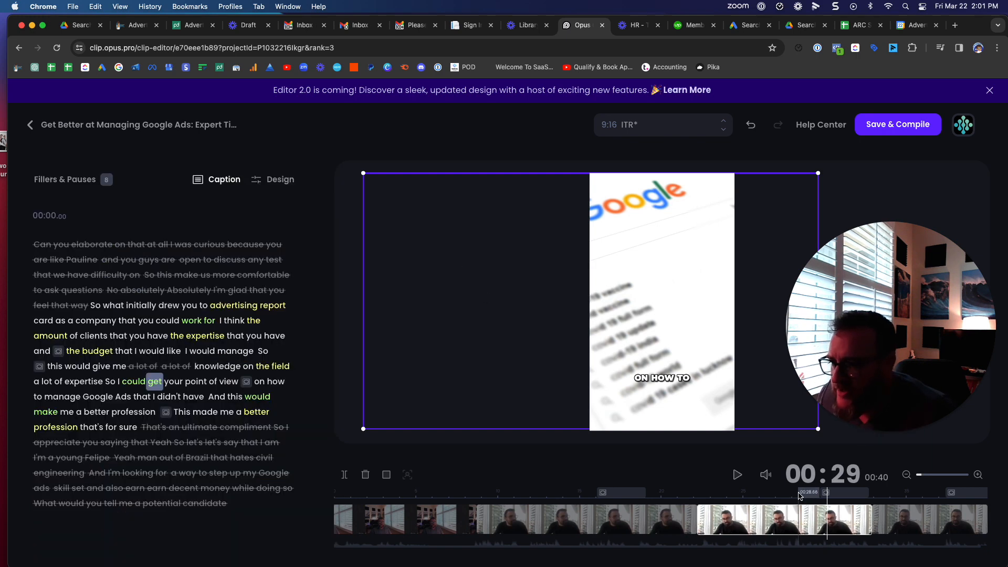
click(797, 496)
key(space)
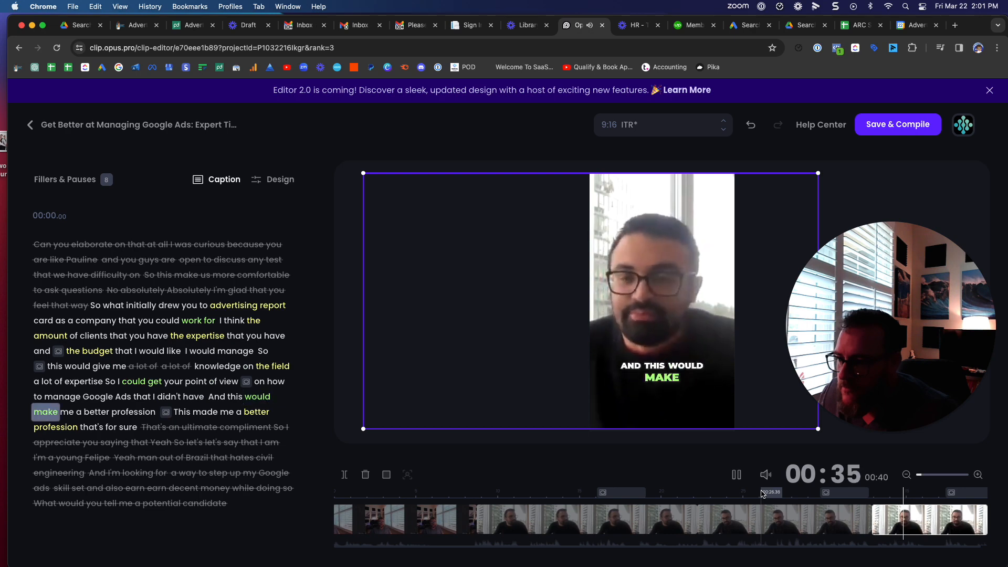
key(space)
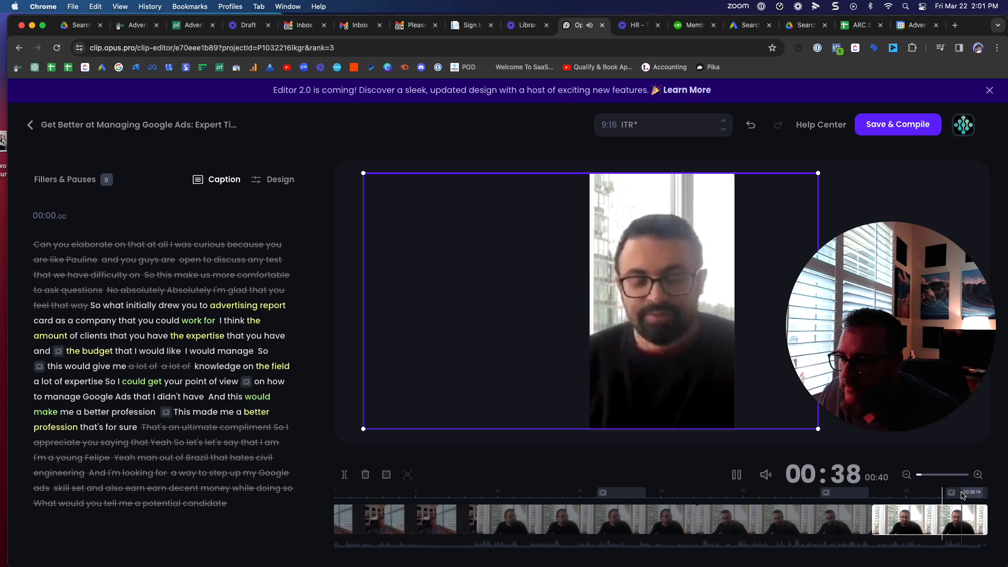
key(space)
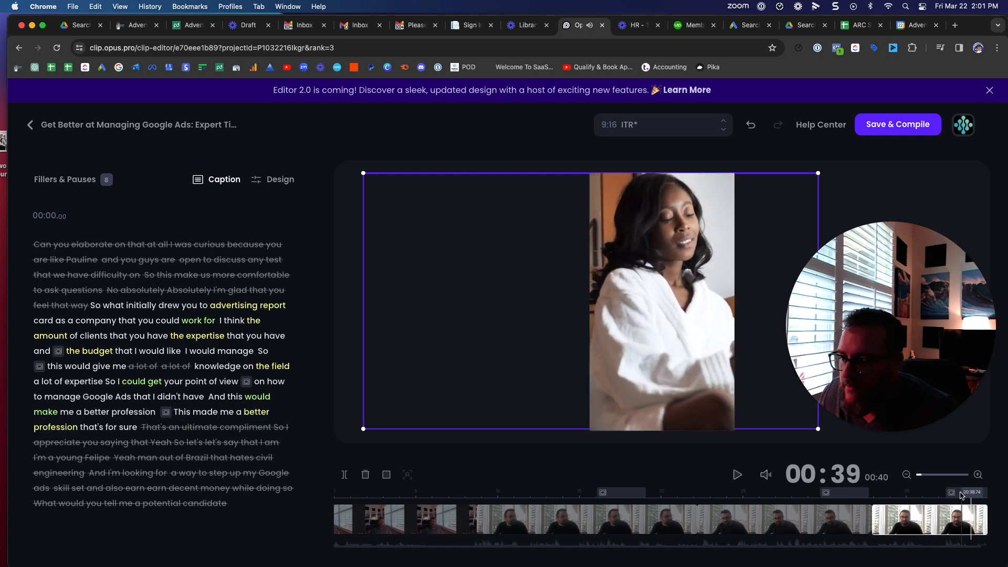
Step: Replace the "self improvement" B-Roll near 00:38 with footage of a standing business team, using a search for "success"
click(956, 495)
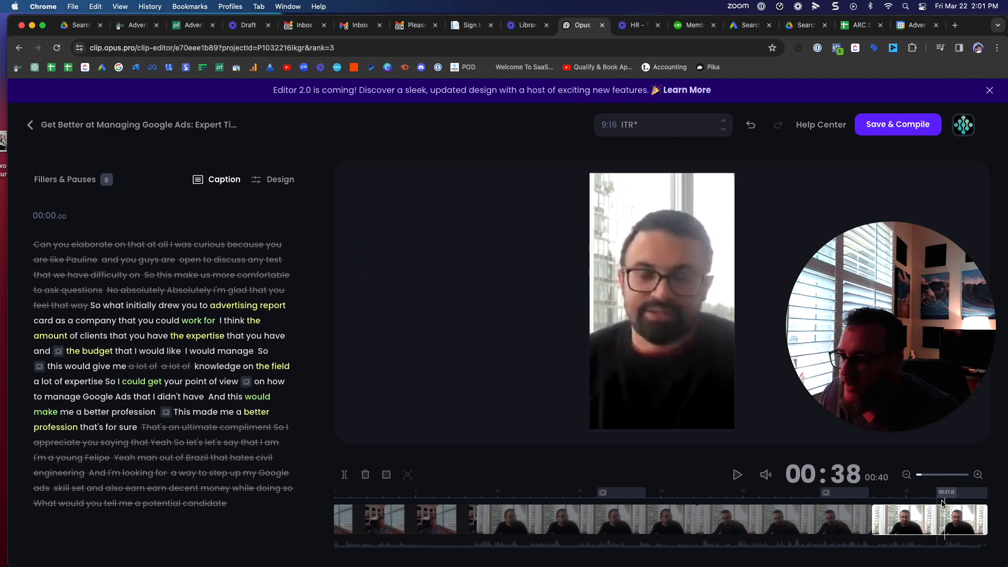
key(space)
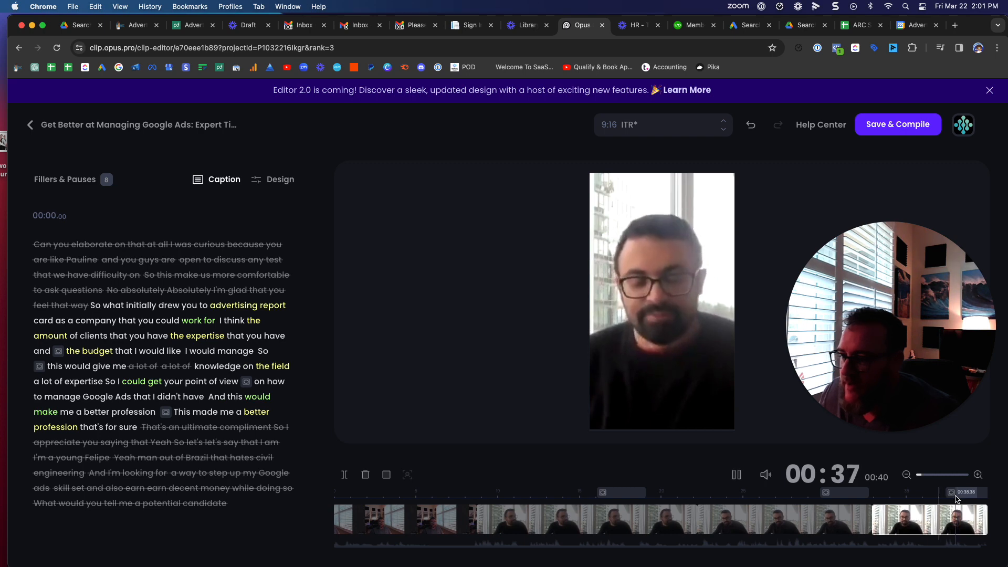
click(956, 493)
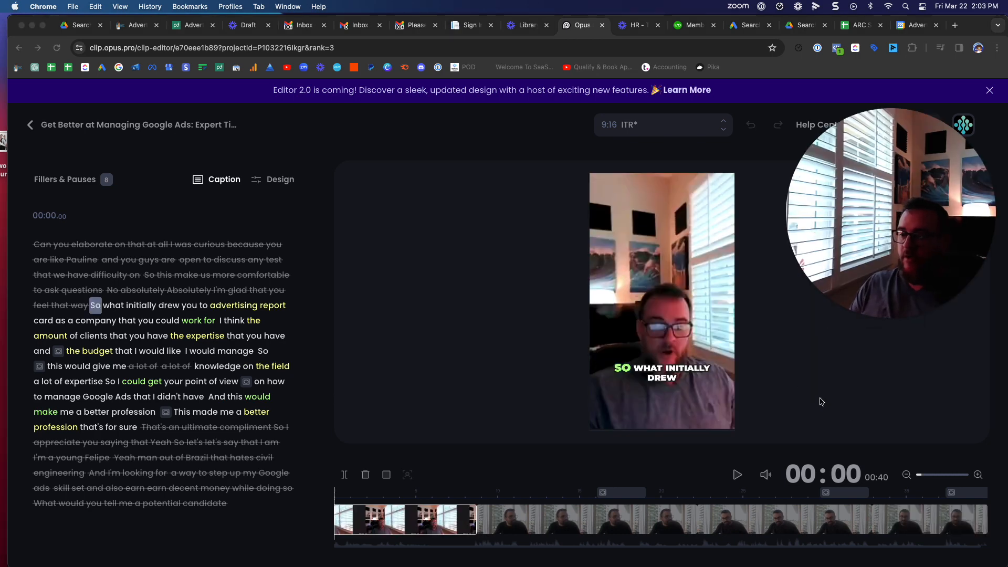
click(946, 428)
click(959, 498)
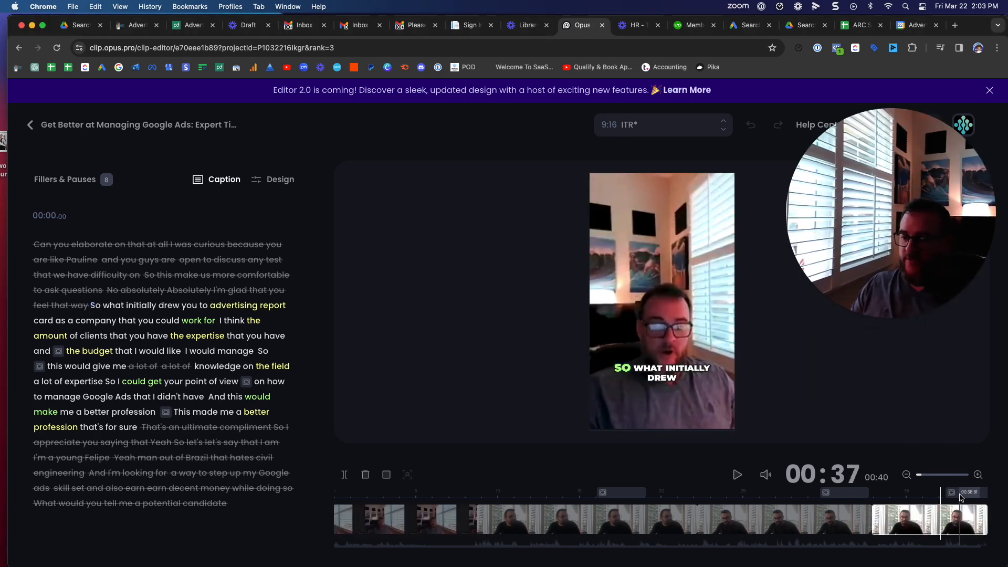
click(976, 495)
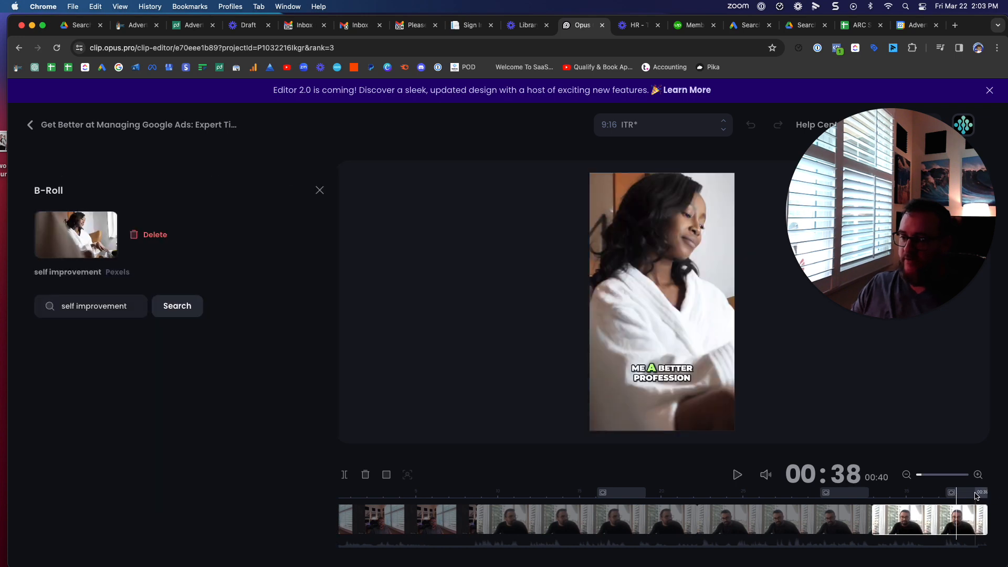
triple_click(98, 304)
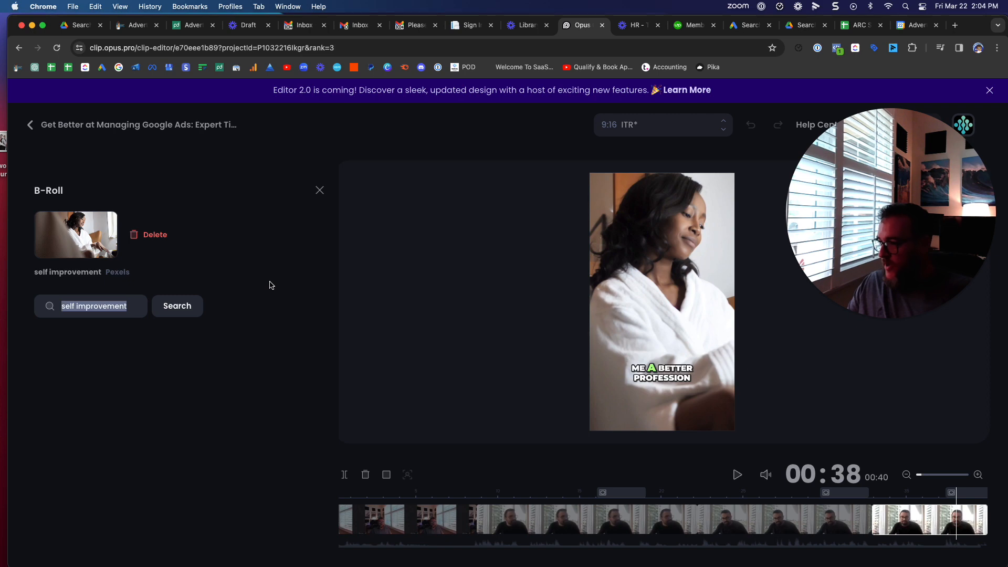
text(success)
click(173, 315)
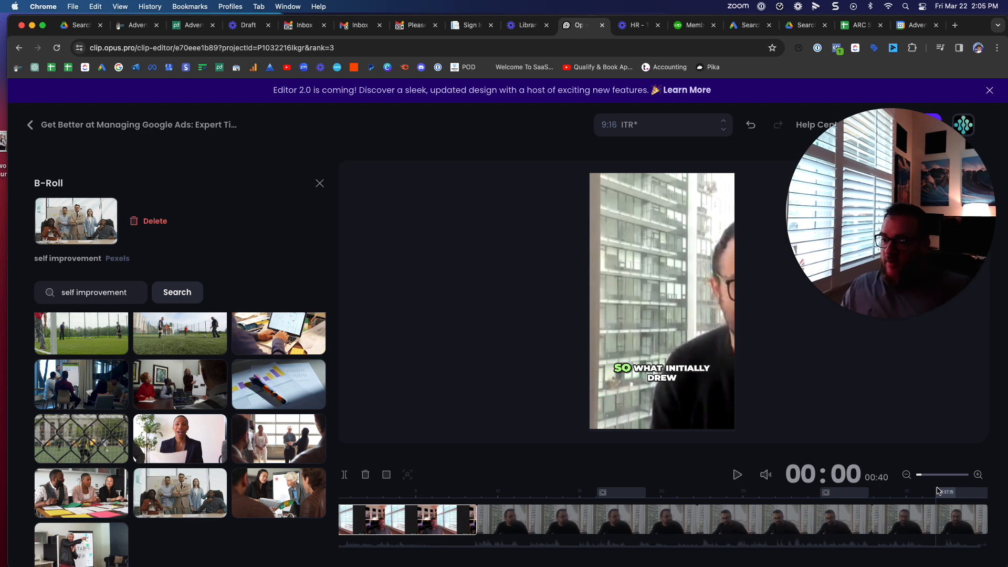
Step: Play the final seconds from just before the last B-Roll to check the standing business team footage
click(940, 496)
key(space)
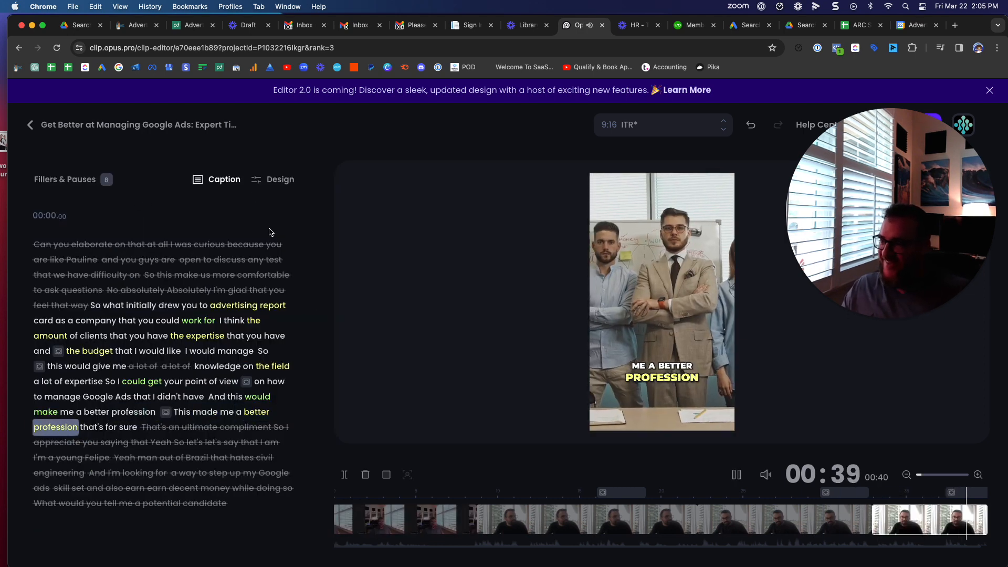
click(282, 177)
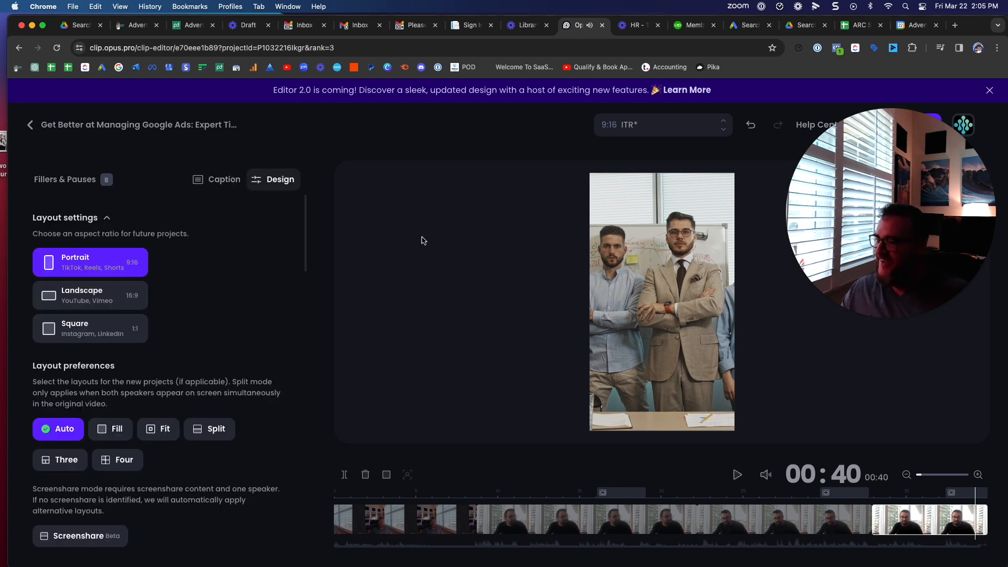
Step: Swap the closing B-Roll for the first search result, colleagues working around an office table, and play the clip
click(987, 498)
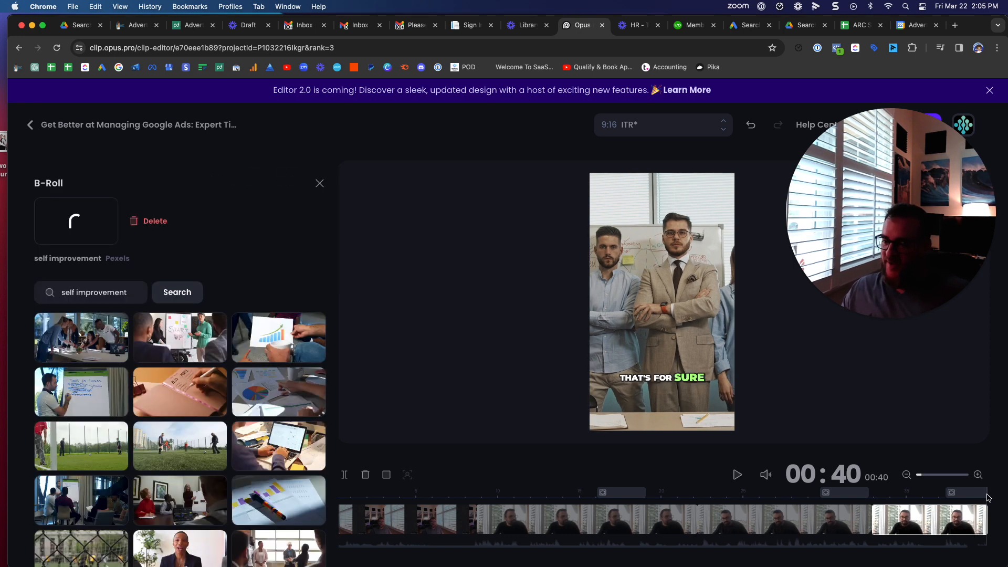
scroll(218, 317, down, 3)
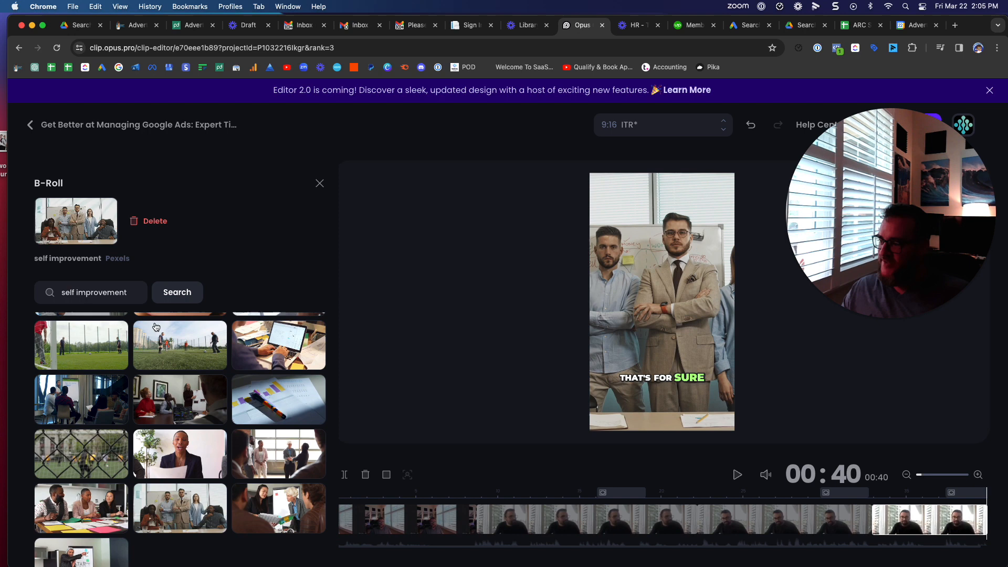
scroll(164, 360, up, 4)
triple_click(127, 297)
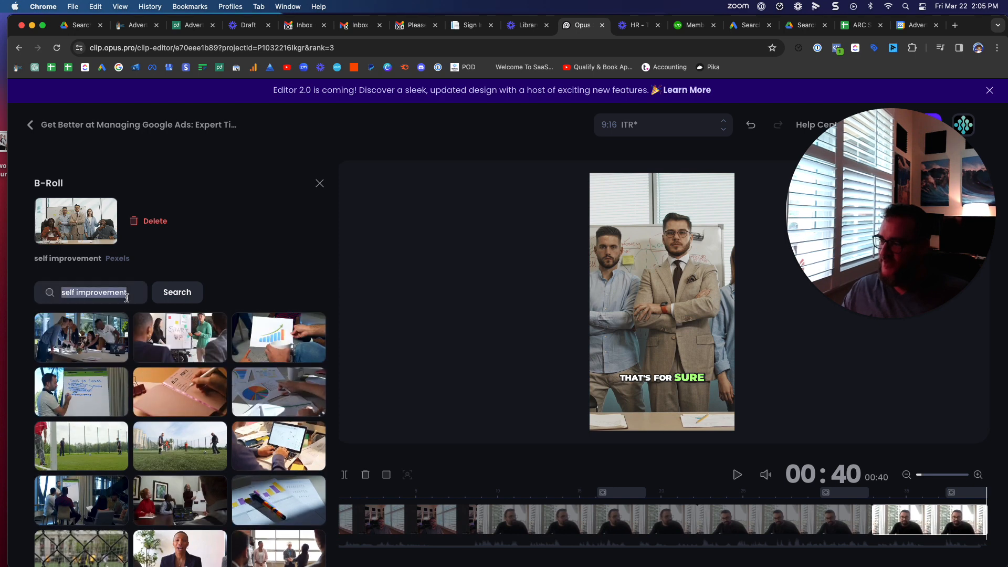
click(80, 337)
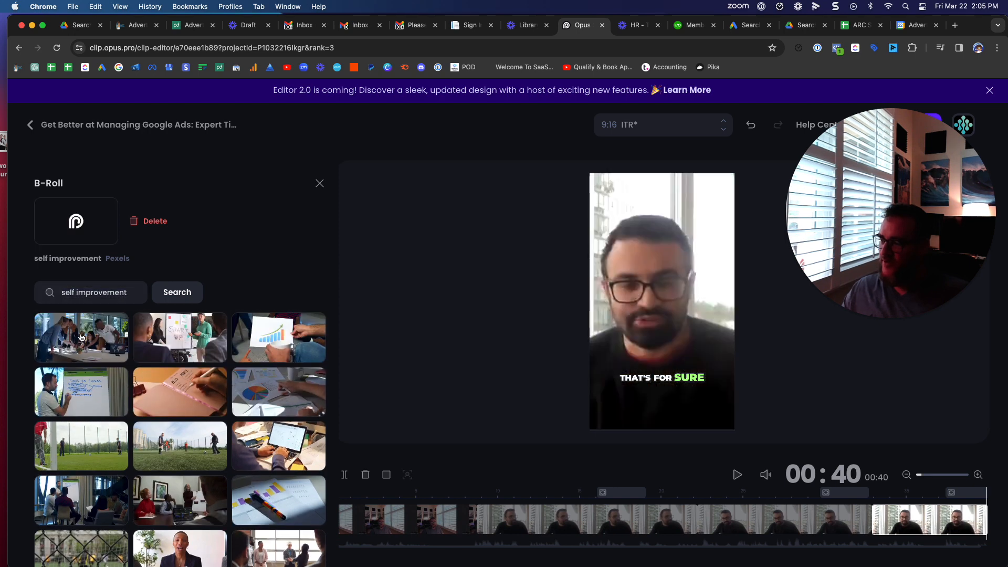
click(927, 520)
key(space)
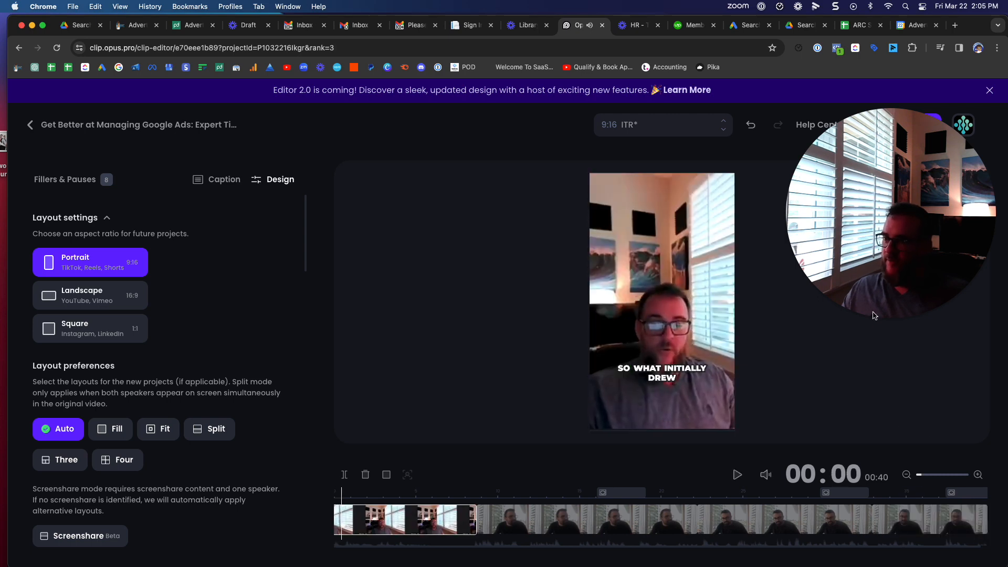
Step: Save and compile the edited clip and download the finished MP4
click(898, 125)
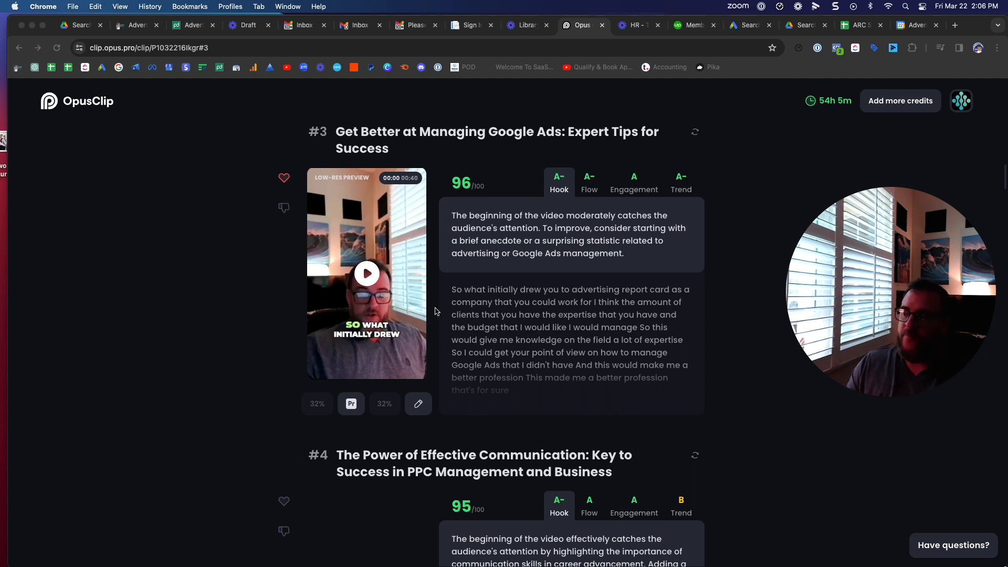
click(231, 265)
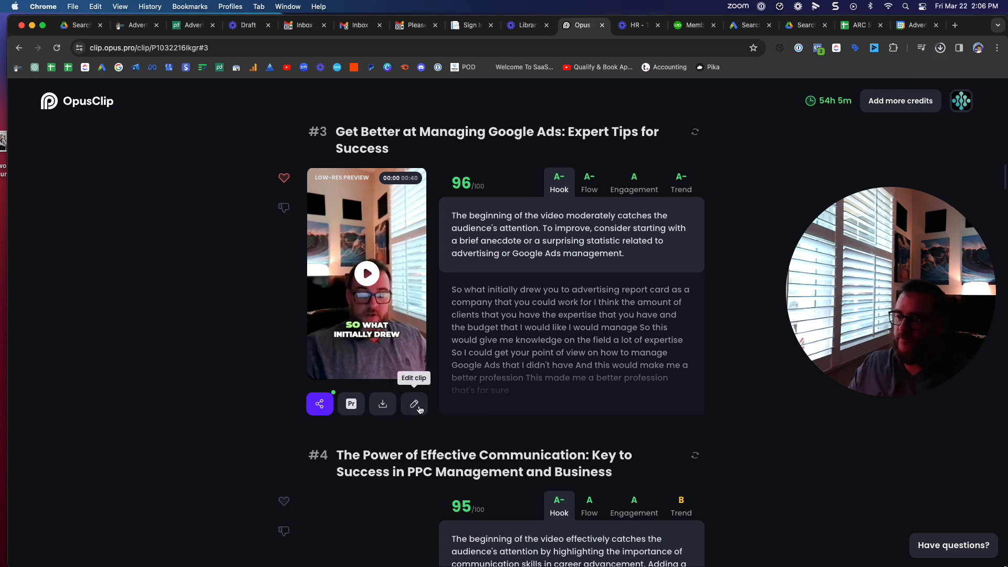
Step: Reopen the Google Ads clip for editing, try the Landscape 16:9 layout and set it to Square 1:1
click(415, 405)
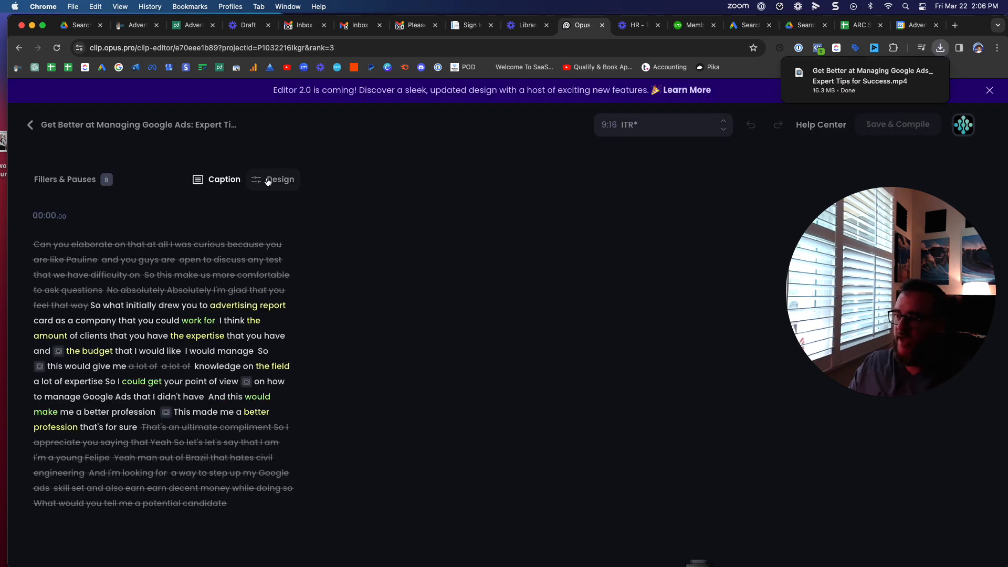
click(268, 181)
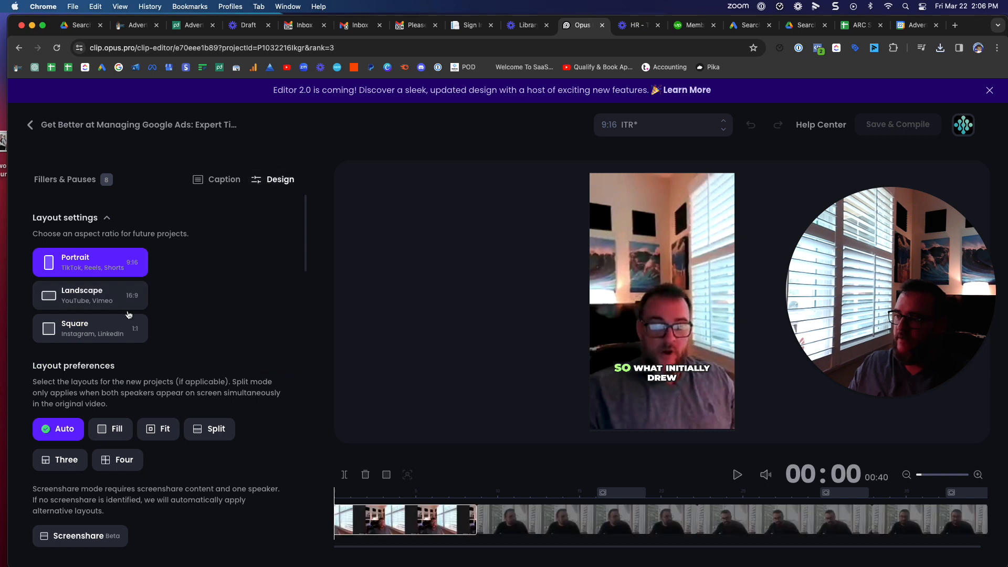
click(101, 326)
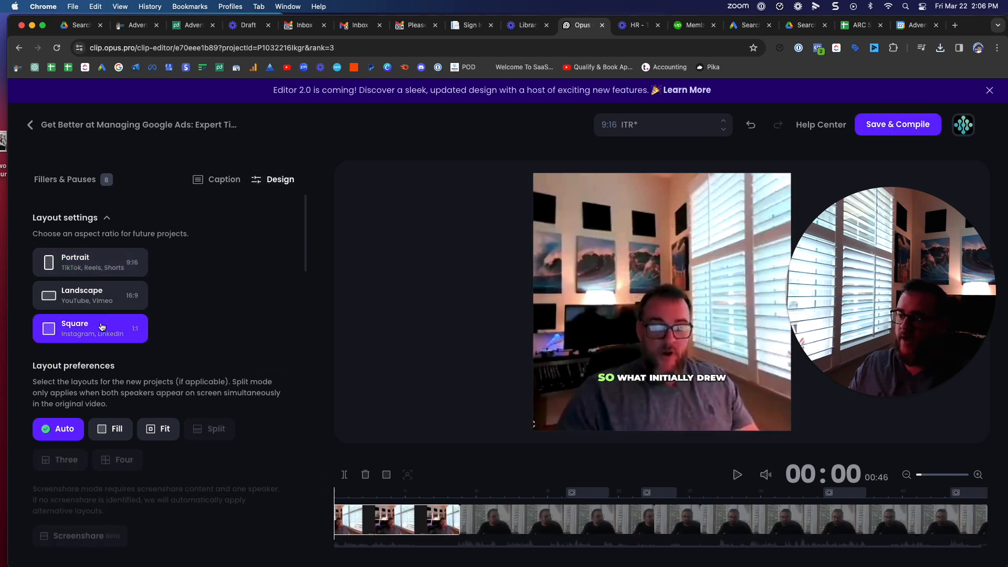
click(103, 301)
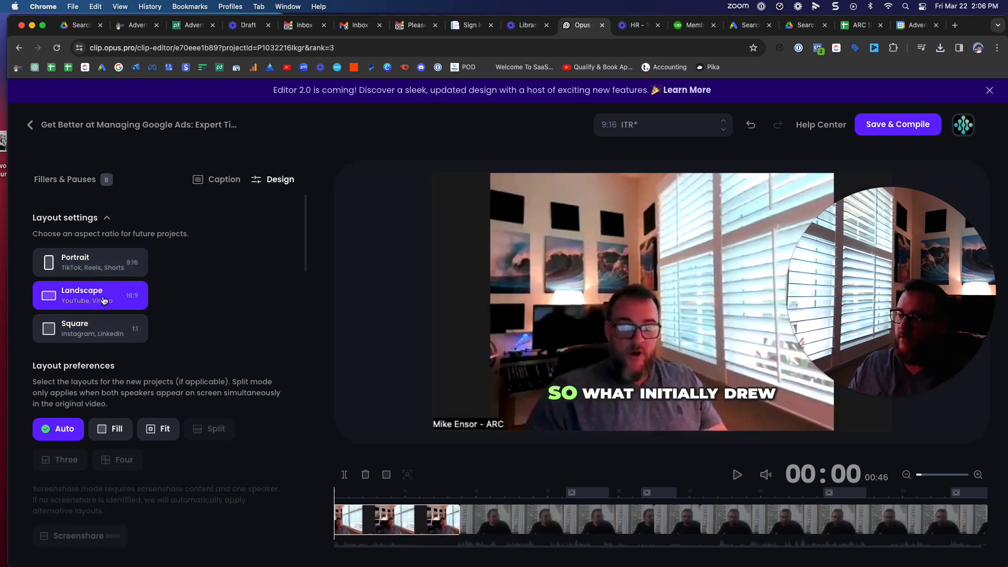
click(84, 336)
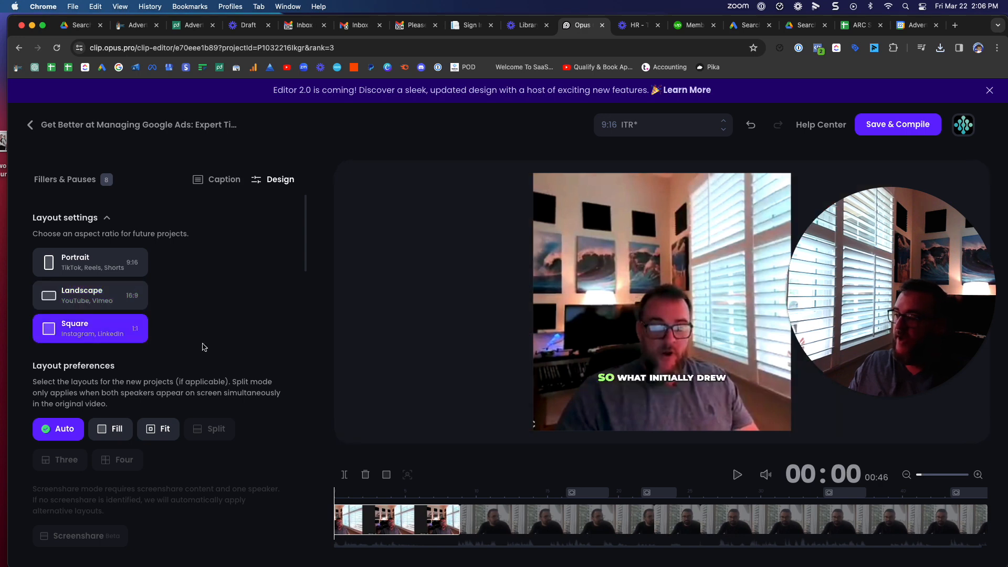
Step: Examine the layout options for the current scene and the clip's crop ratio, B-Roll, emoji and caption style settings
scroll(173, 347, down, 3)
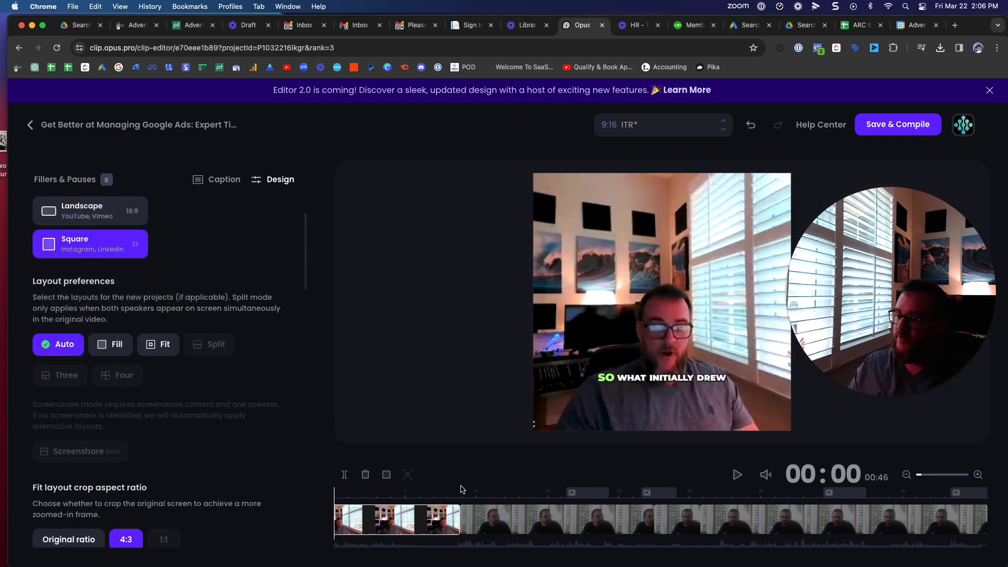
click(386, 475)
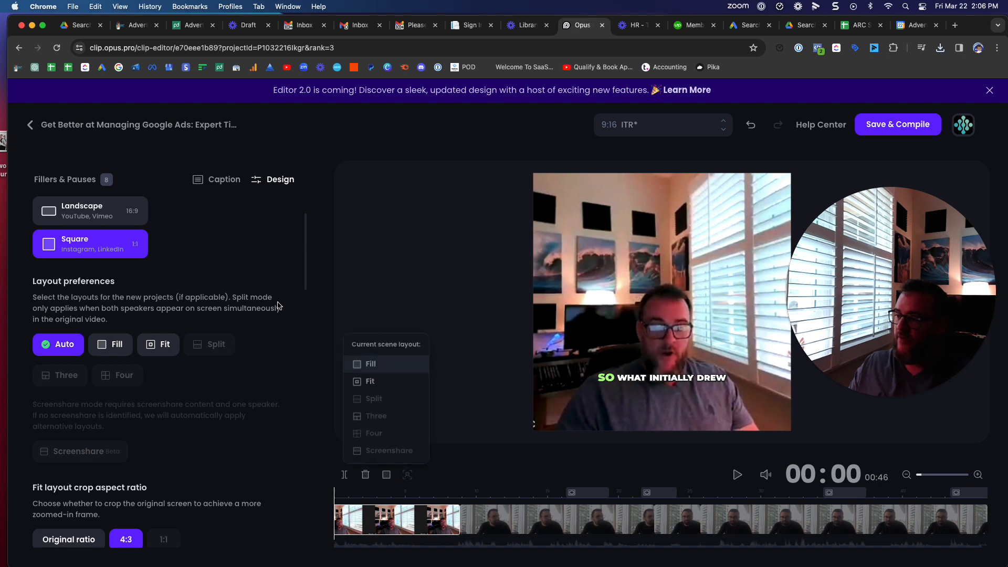
click(304, 337)
scroll(238, 401, down, 4)
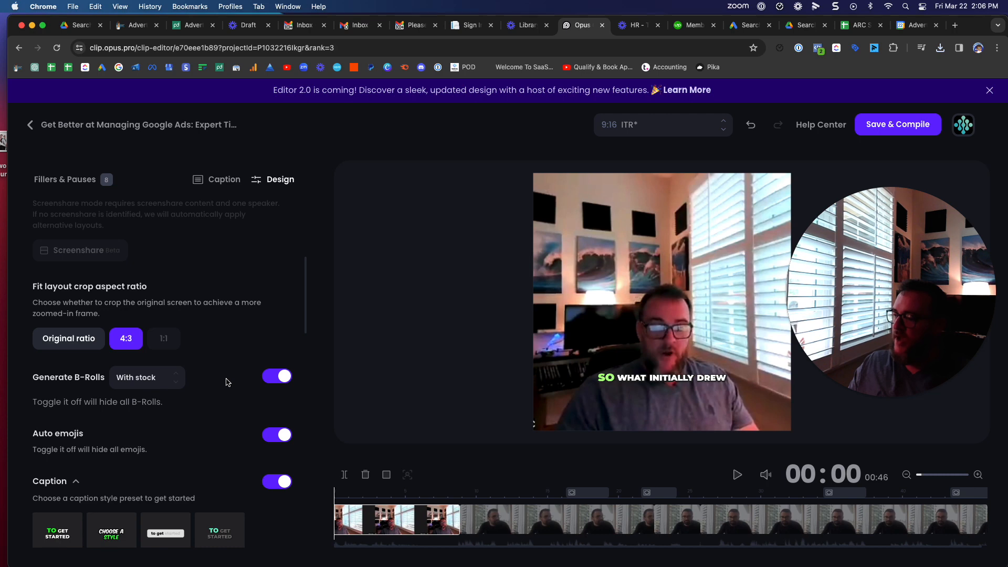
scroll(227, 382, down, 3)
scroll(227, 383, down, 2)
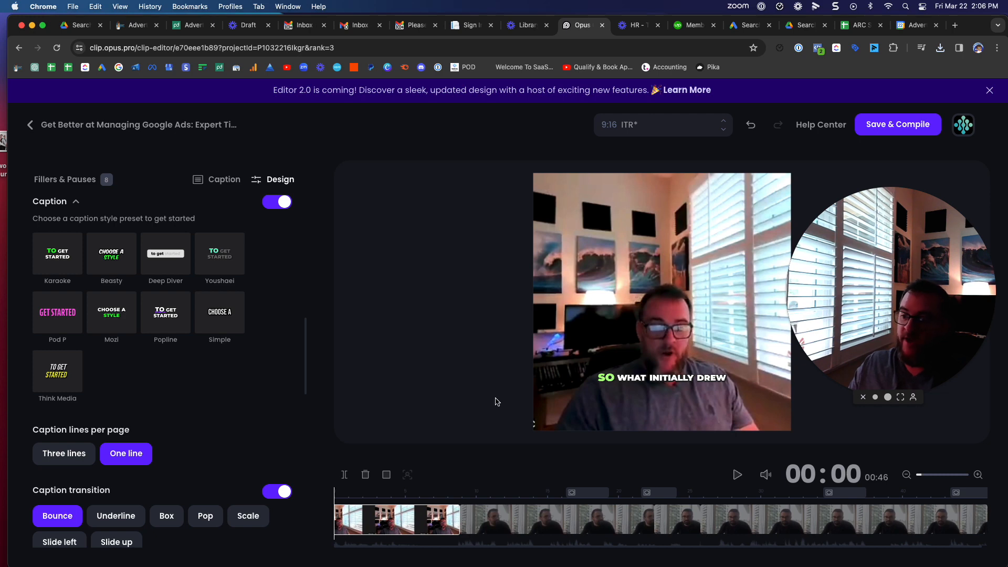
Step: Set the captions to three lines per page, play the opening seconds and review the caption transition settings
click(73, 454)
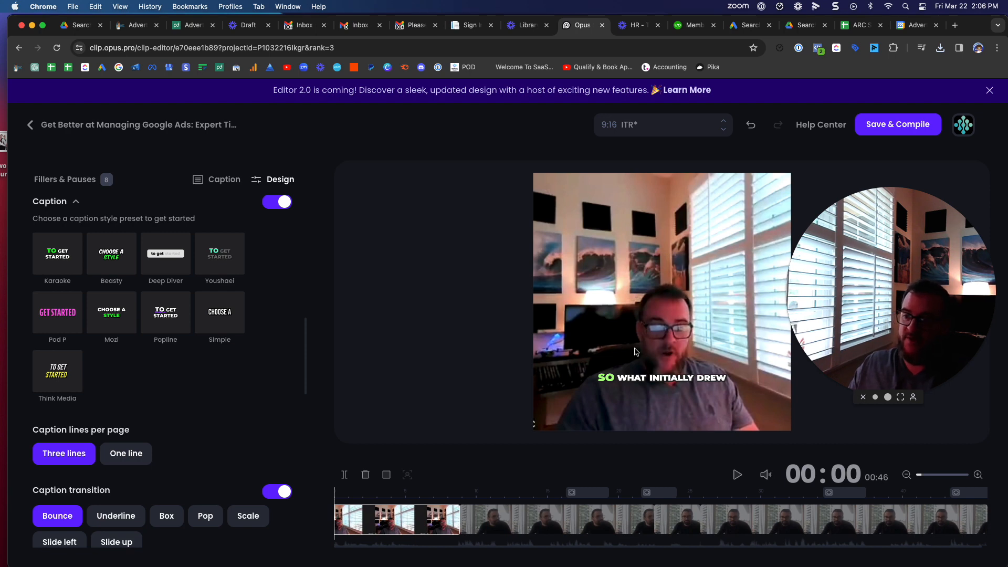
key(space)
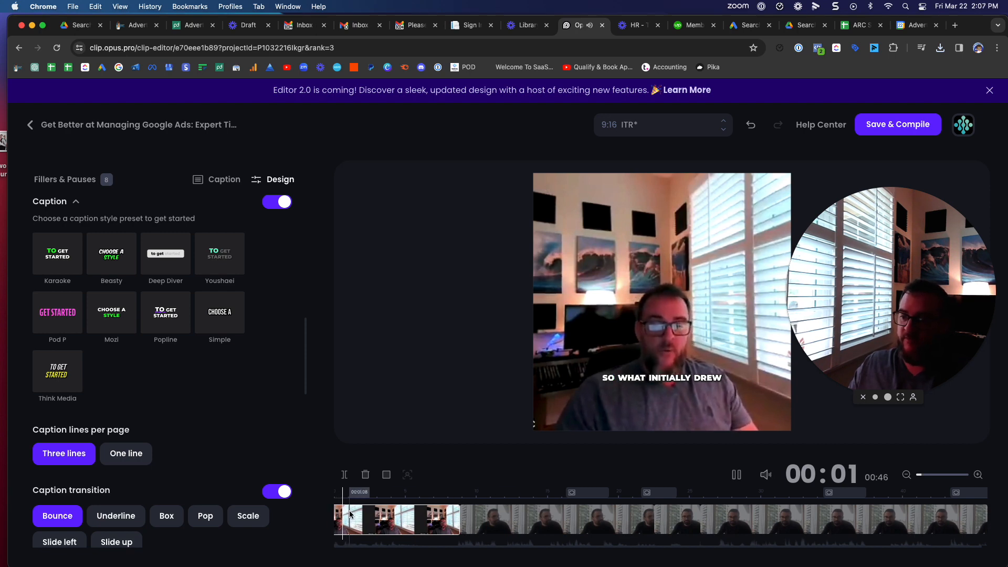
key(space)
scroll(233, 422, down, 9)
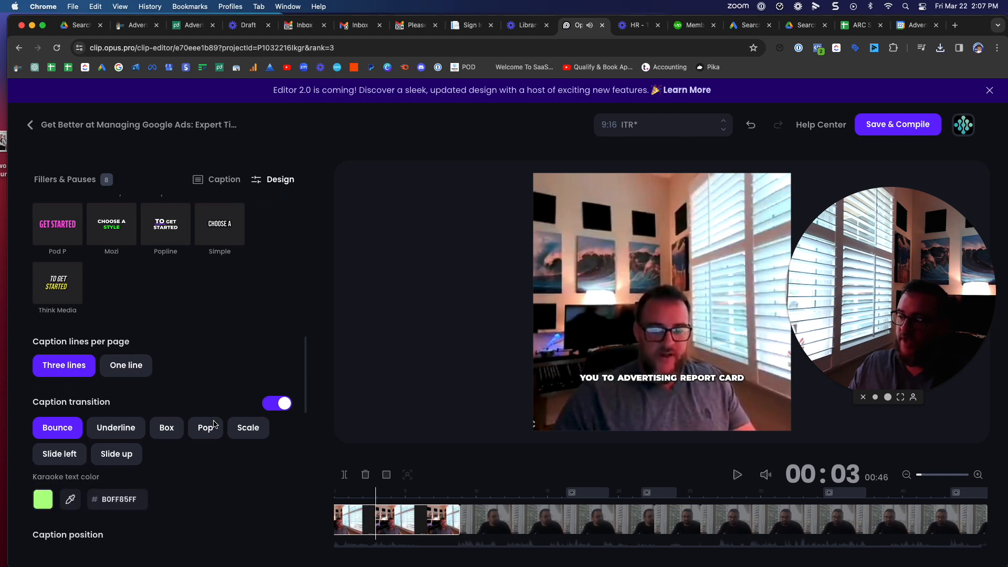
scroll(215, 422, up, 8)
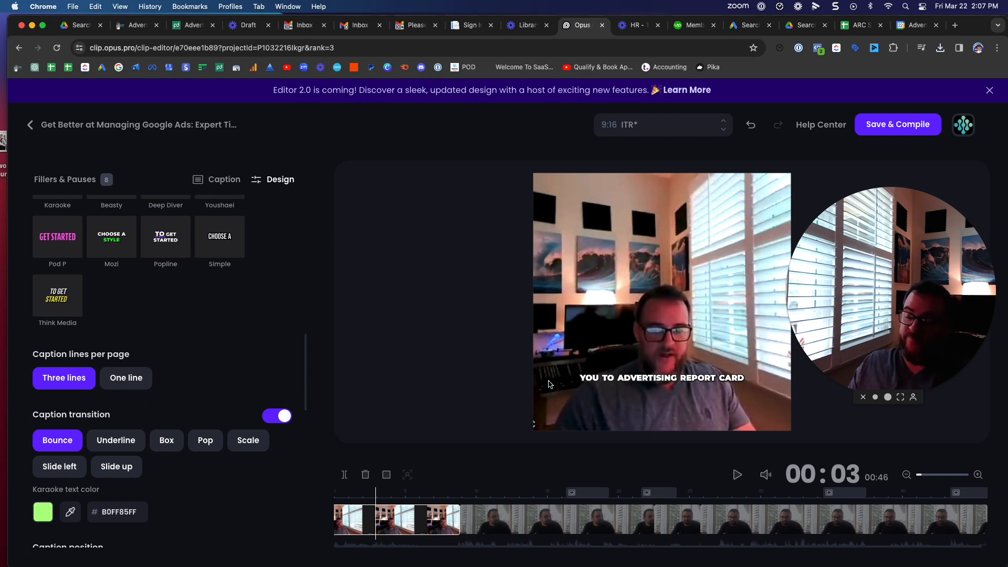
Step: Try the Portrait 9:16 layout for the clip and set it back to Square 1:1
scroll(152, 342, up, 5)
scroll(152, 343, up, 5)
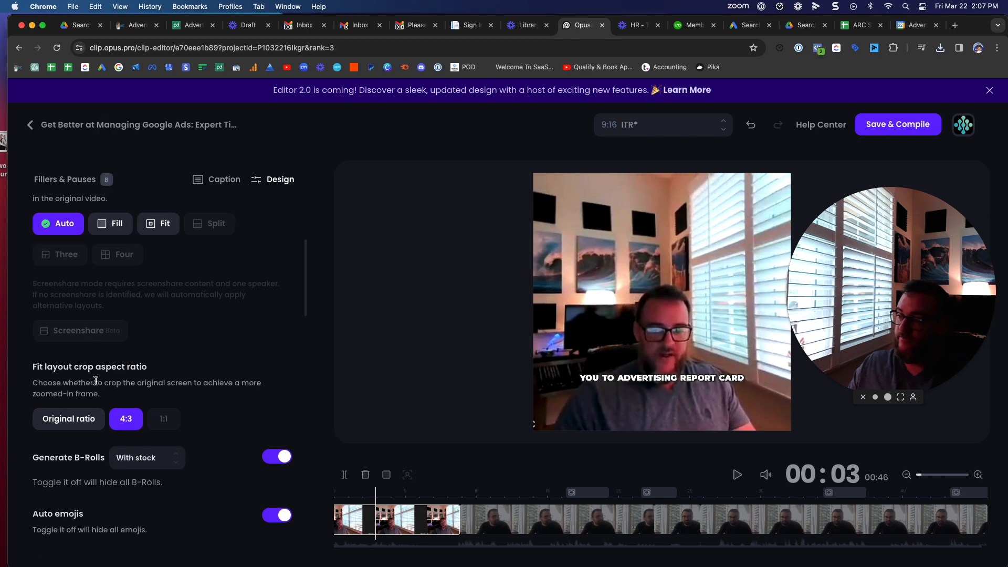
scroll(95, 380, up, 5)
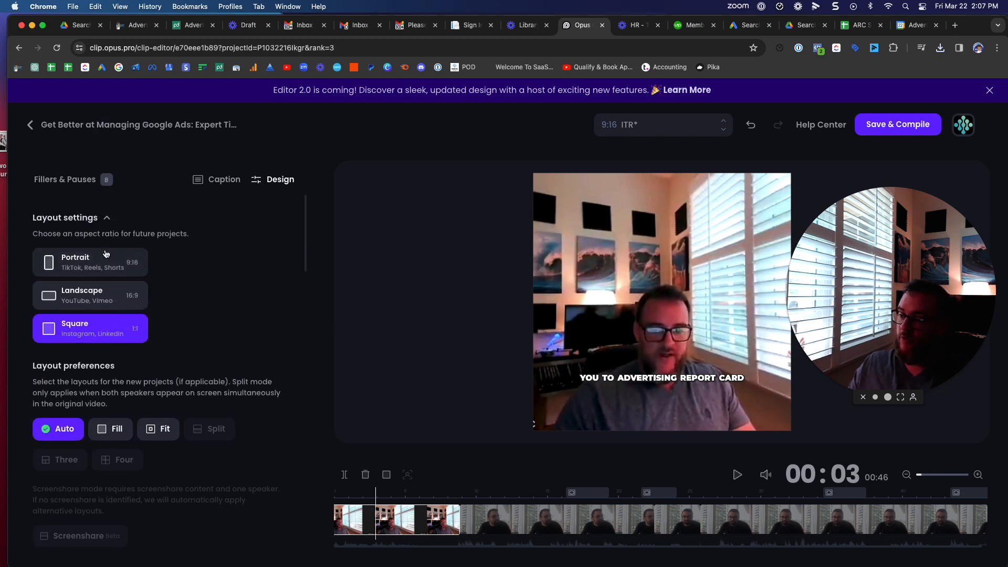
click(106, 255)
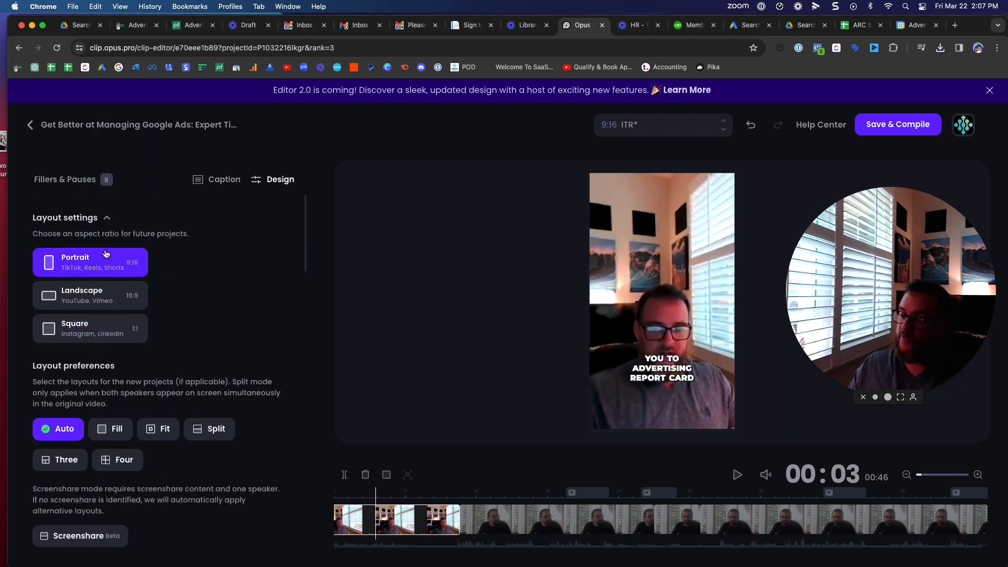
click(83, 328)
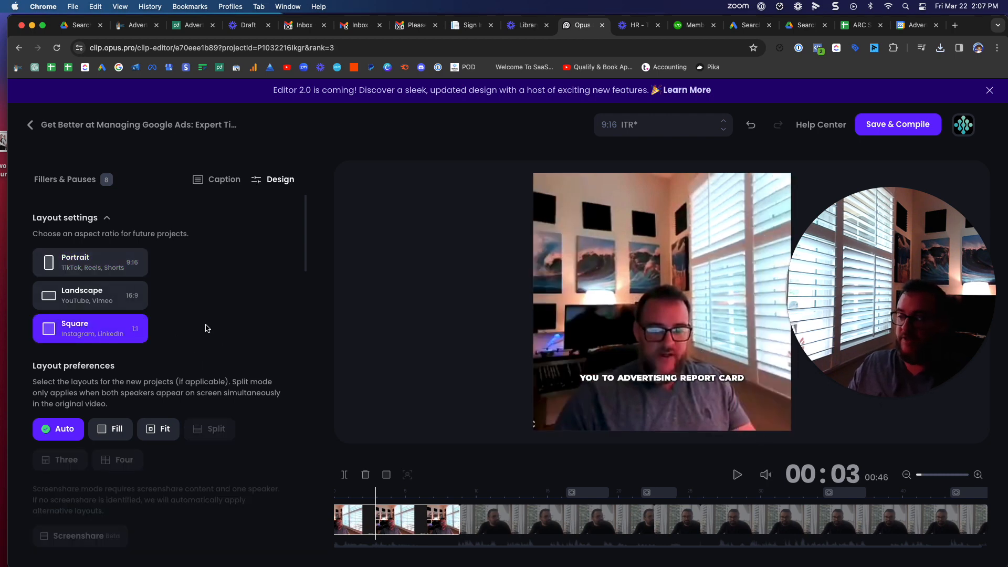
Step: Review the crop ratio and B-Roll settings and preview the budget planning and knowledge acquisition B-Rolls in the square frame
scroll(170, 329, down, 2)
scroll(170, 329, down, 3)
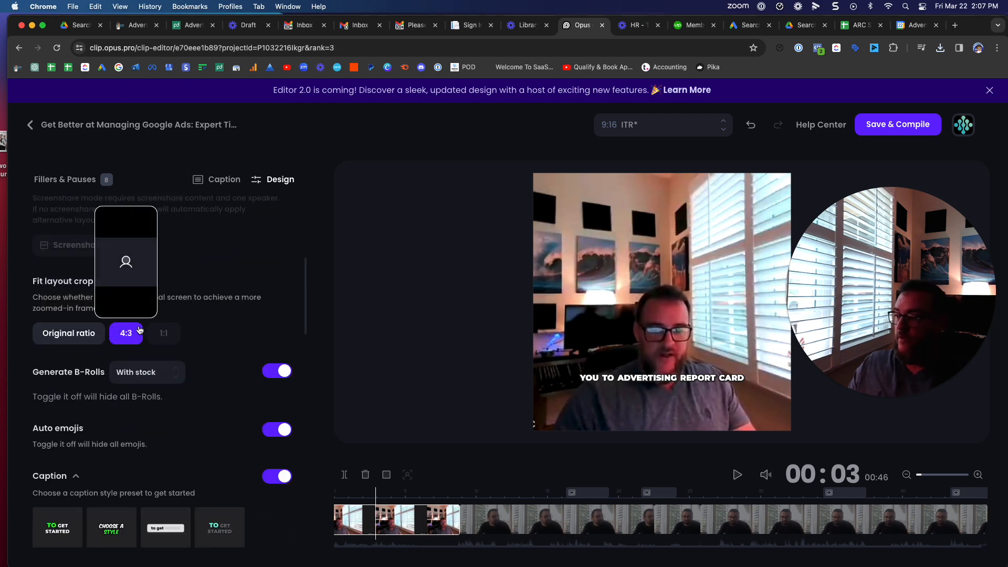
scroll(217, 328, down, 2)
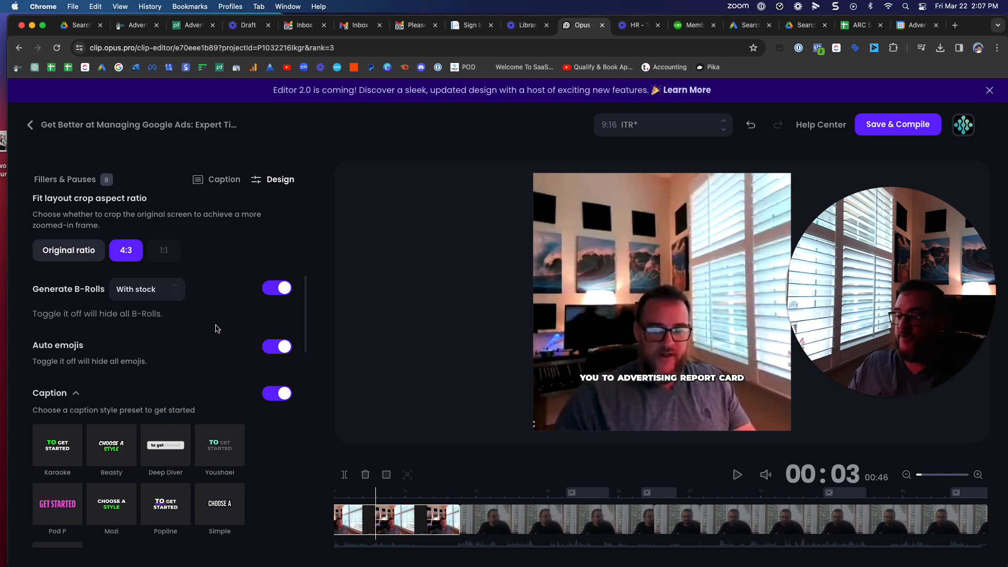
click(579, 498)
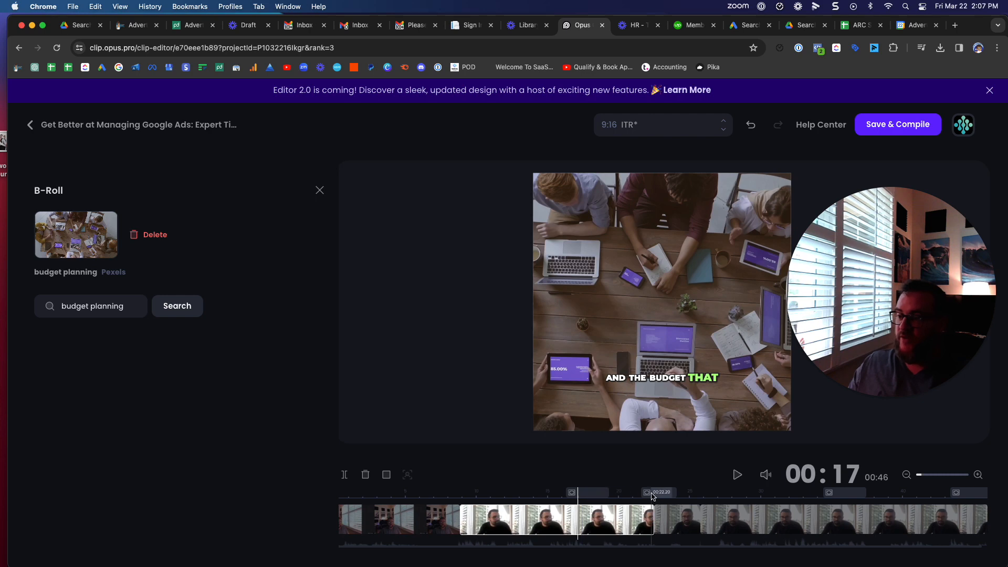
click(661, 496)
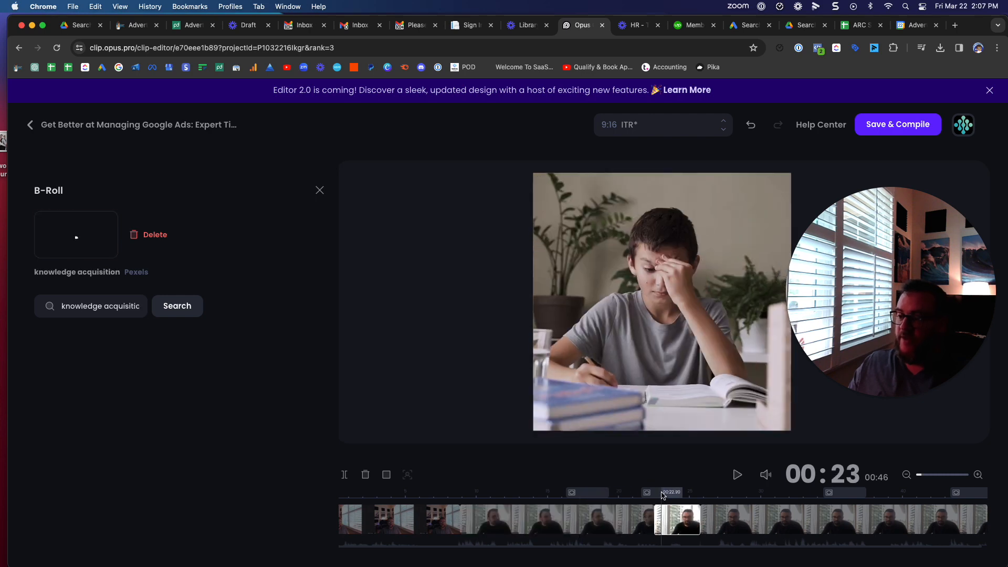
click(869, 493)
click(663, 495)
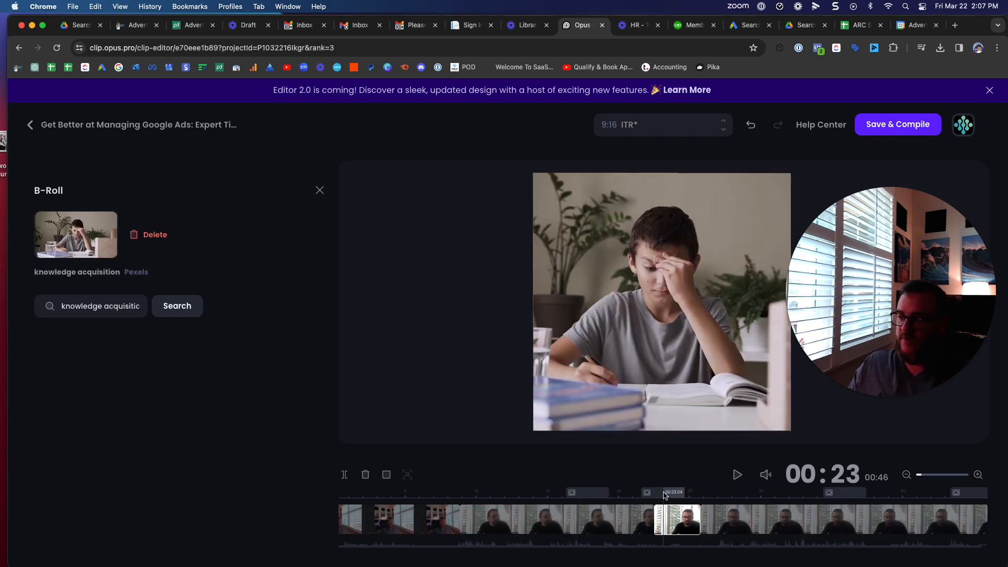